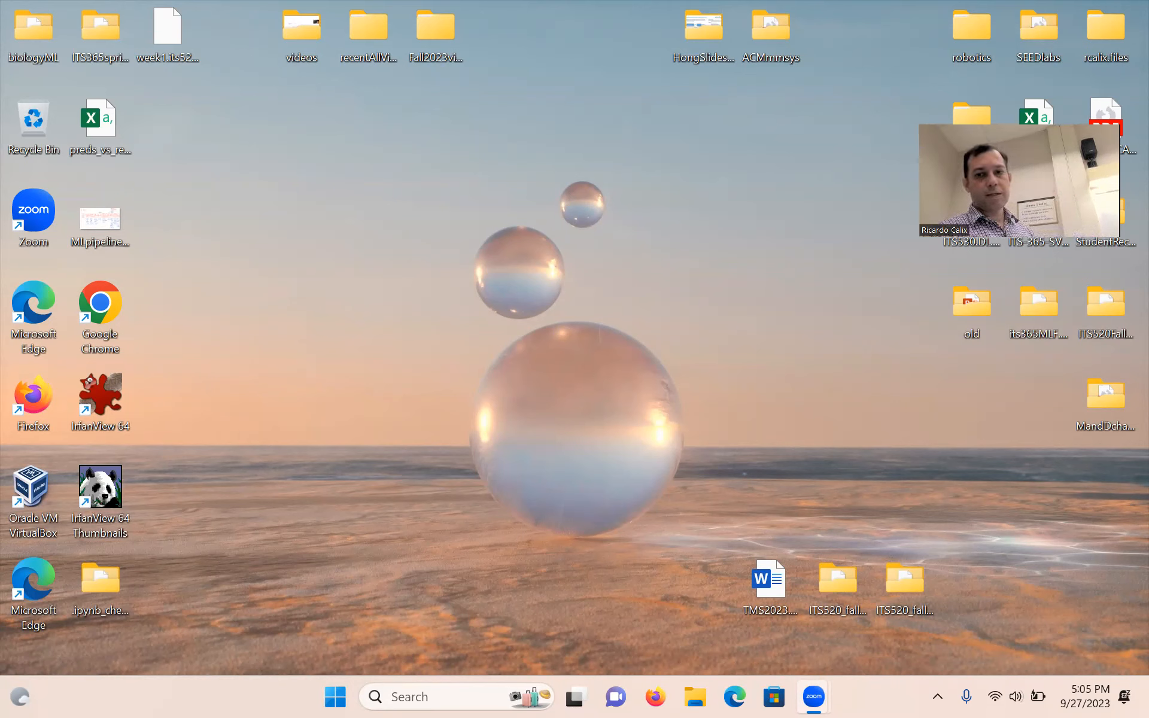
Launch Weka 3.8.6 and start its Explorer application
{"action": "left_click", "coordinate": [453, 696]}
{"action": "type", "text": "weka"}
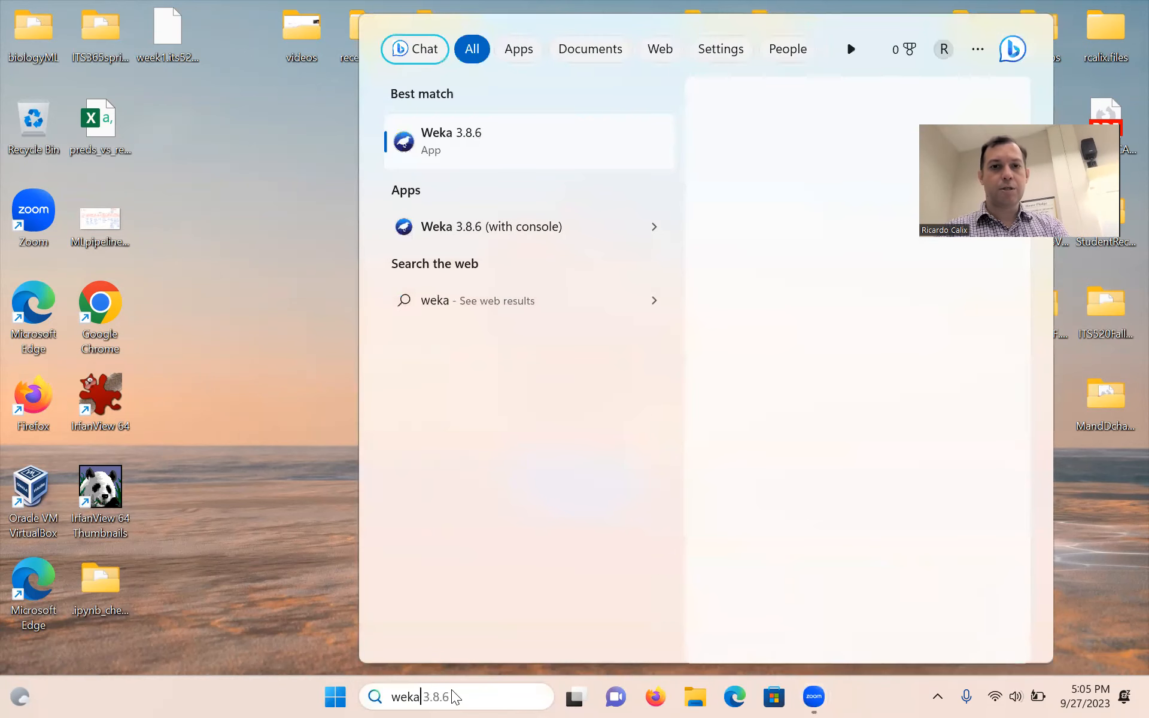
{"action": "key", "text": "Return"}
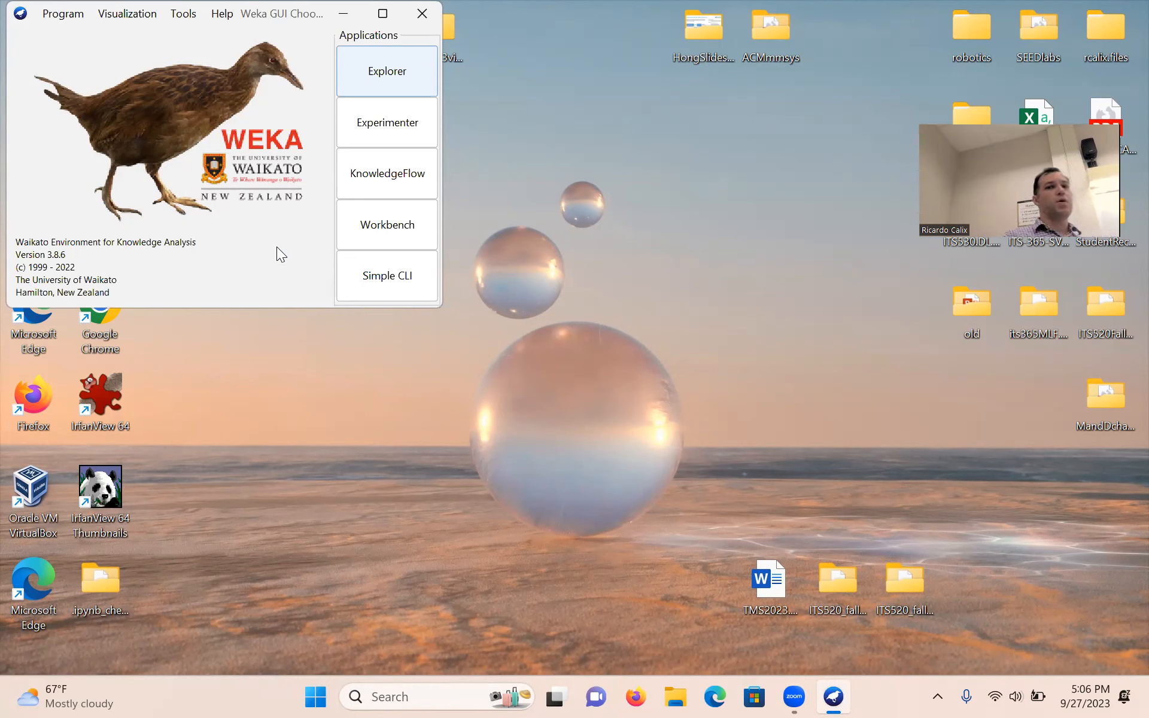
{"action": "left_click", "coordinate": [385, 73]}
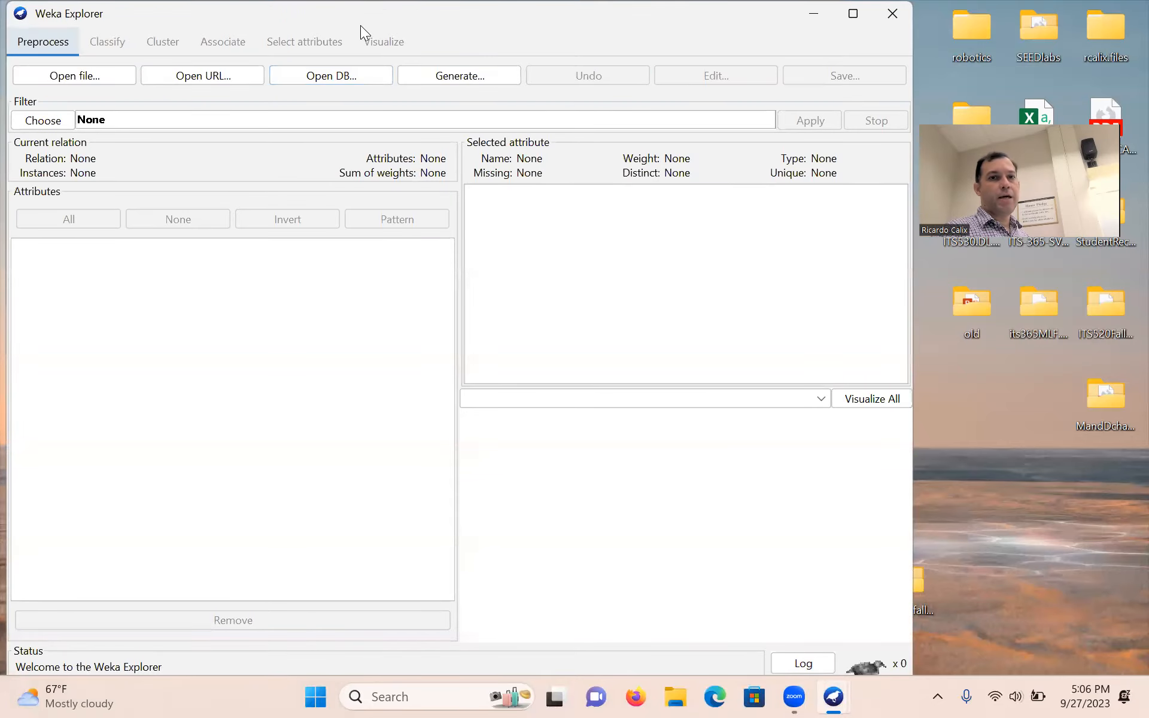
Start opening a data file and browse to the data\data folder inside ITS520_fall2023_s2 on the Desktop
{"action": "left_click", "coordinate": [203, 88]}
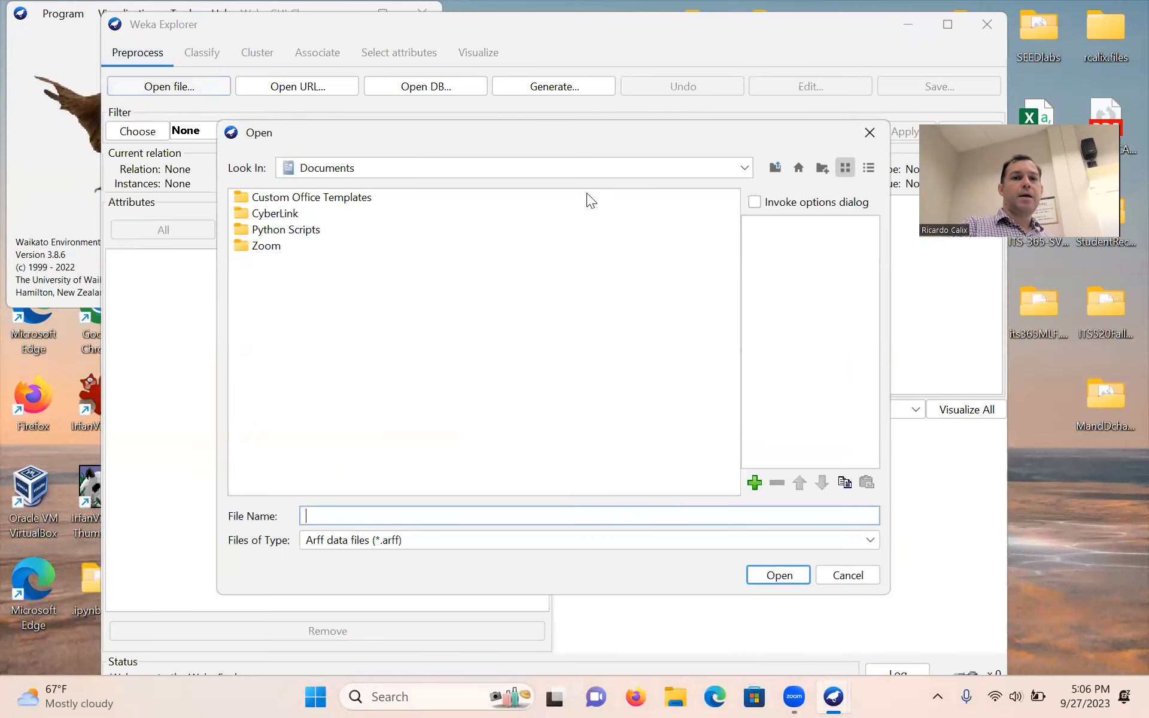
{"action": "left_click", "coordinate": [743, 169]}
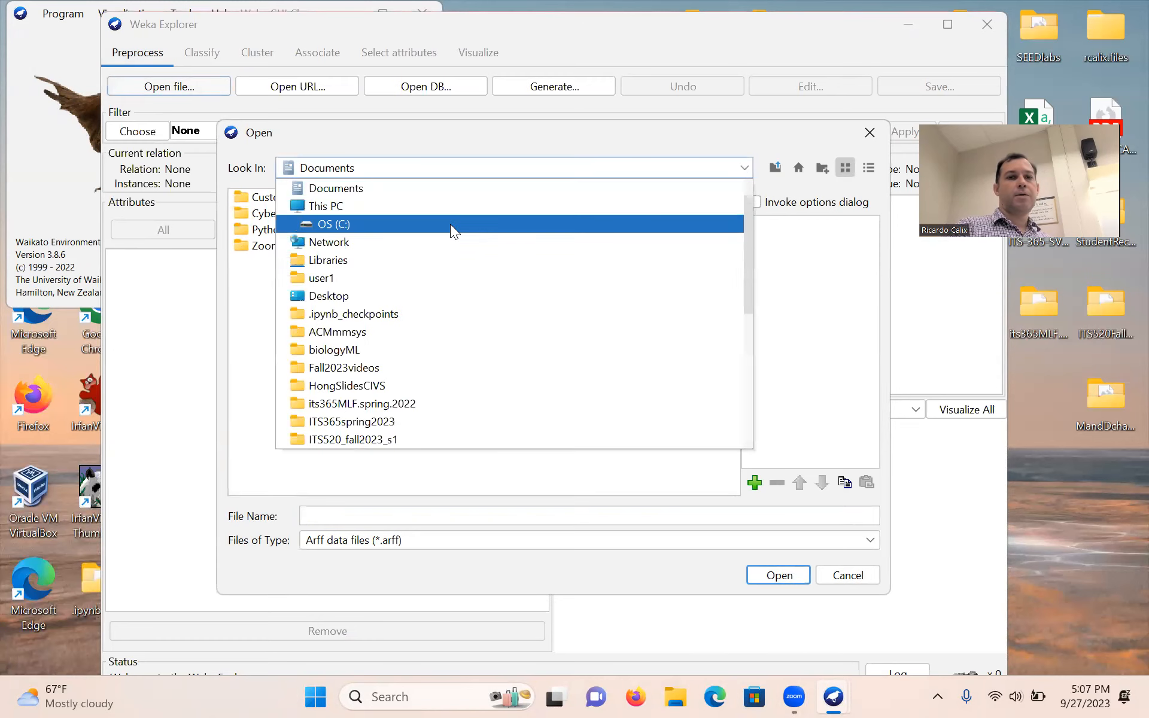
{"action": "scroll", "coordinate": [448, 206], "scroll_direction": "up", "scroll_amount": 1}
{"action": "left_click", "coordinate": [412, 206]}
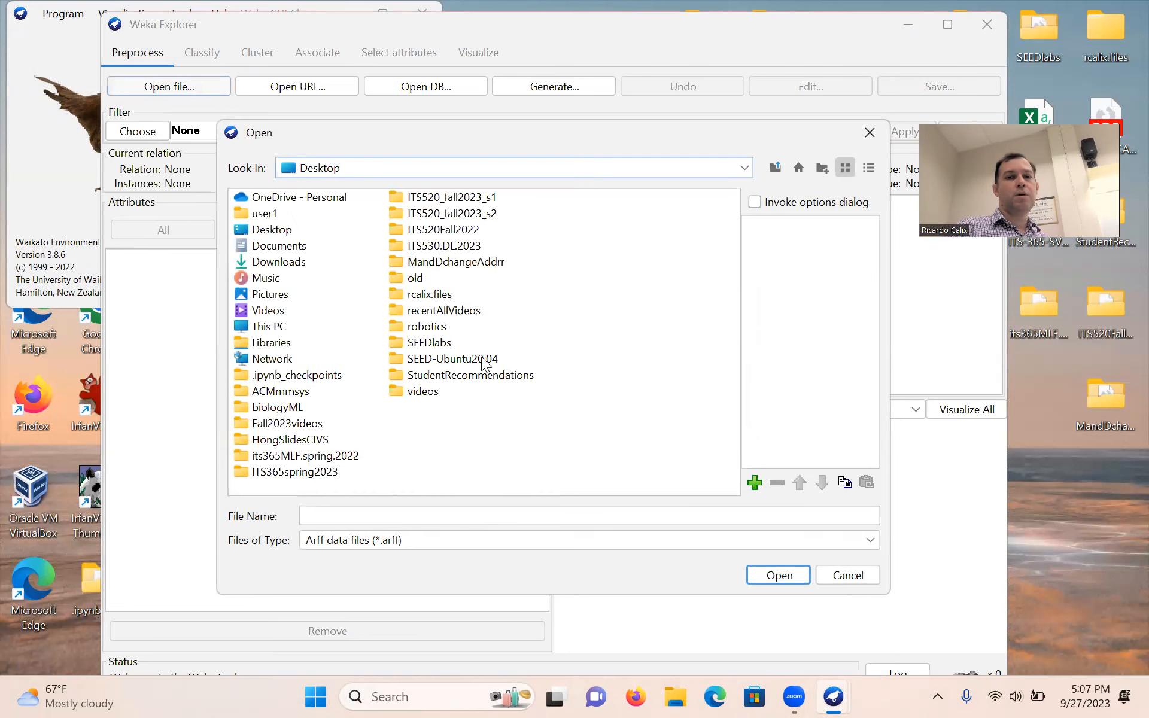
{"action": "double_click", "coordinate": [469, 214]}
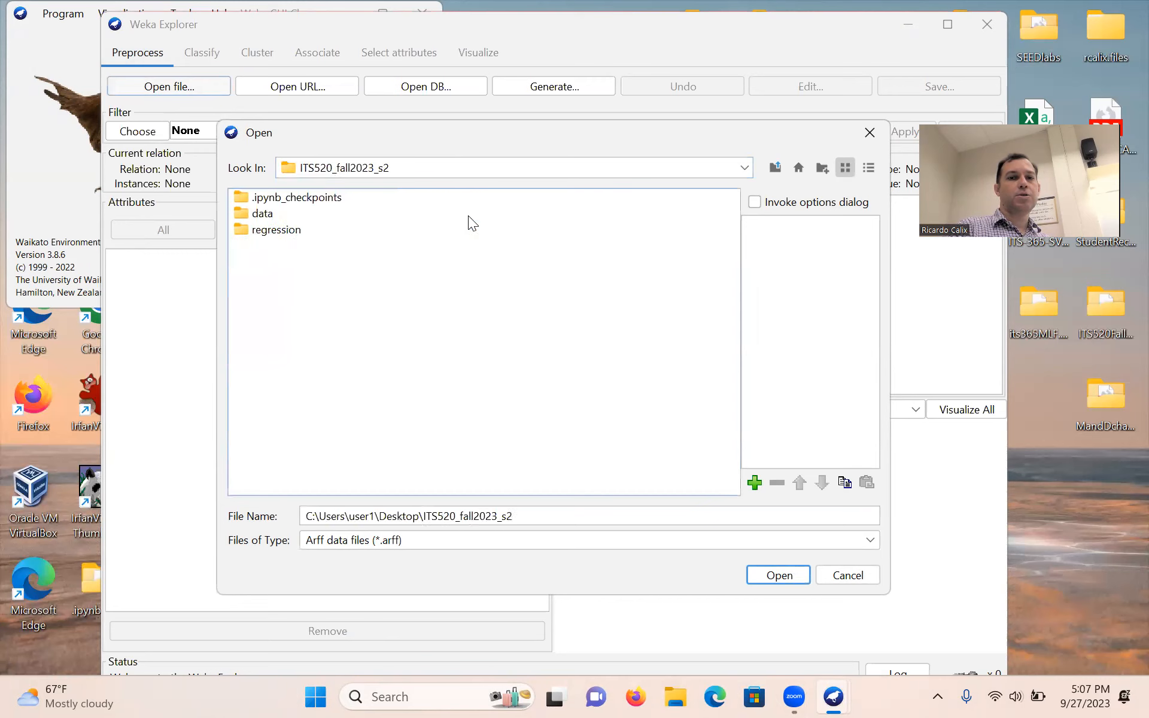
{"action": "double_click", "coordinate": [262, 213]}
{"action": "double_click", "coordinate": [263, 215]}
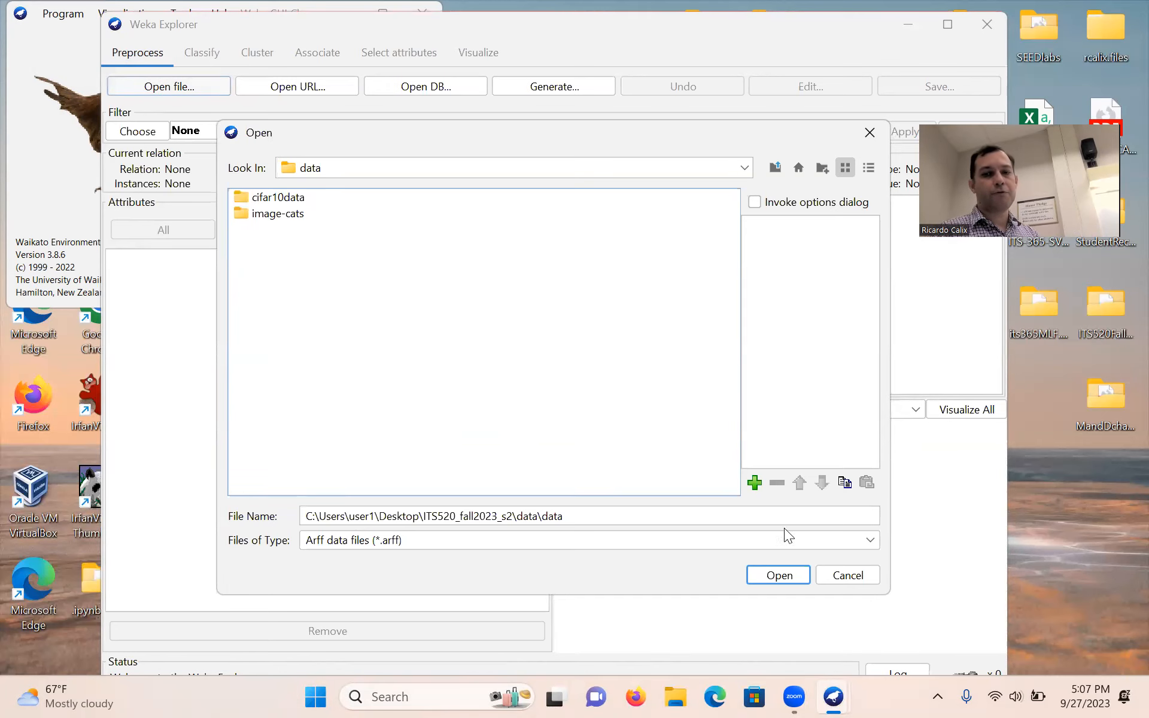
Show CSV data files and try to load winequality-white.csv from the data folder
{"action": "left_click", "coordinate": [869, 540]}
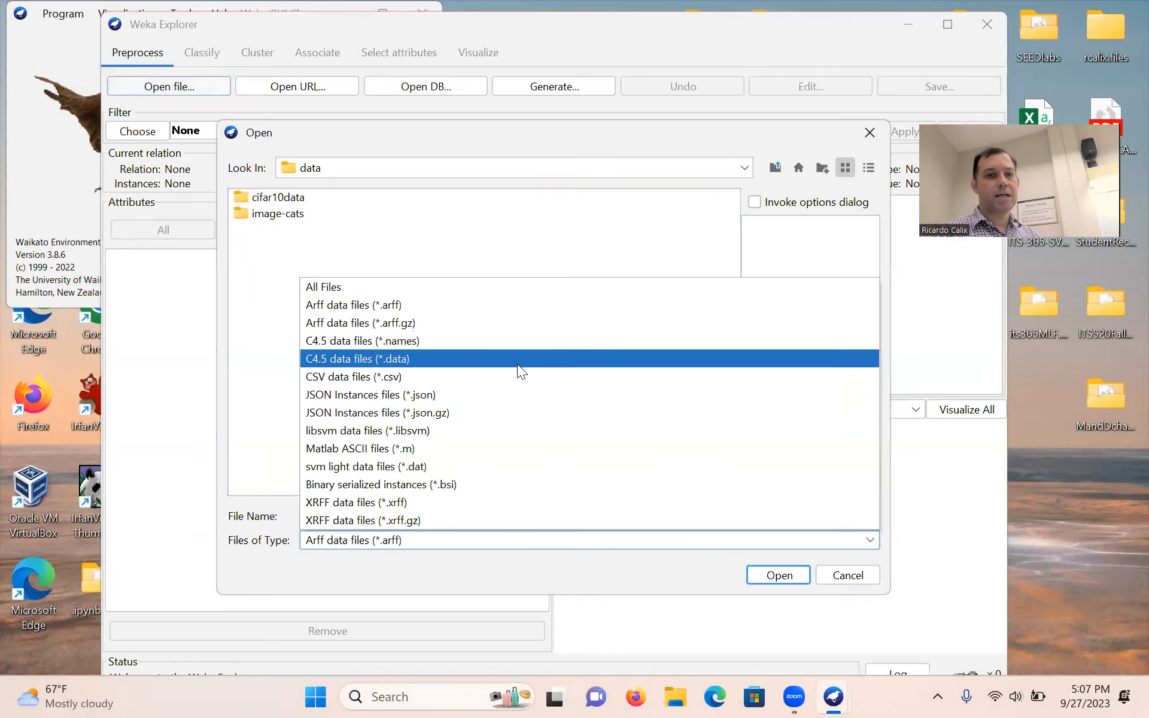
{"action": "left_click", "coordinate": [495, 377]}
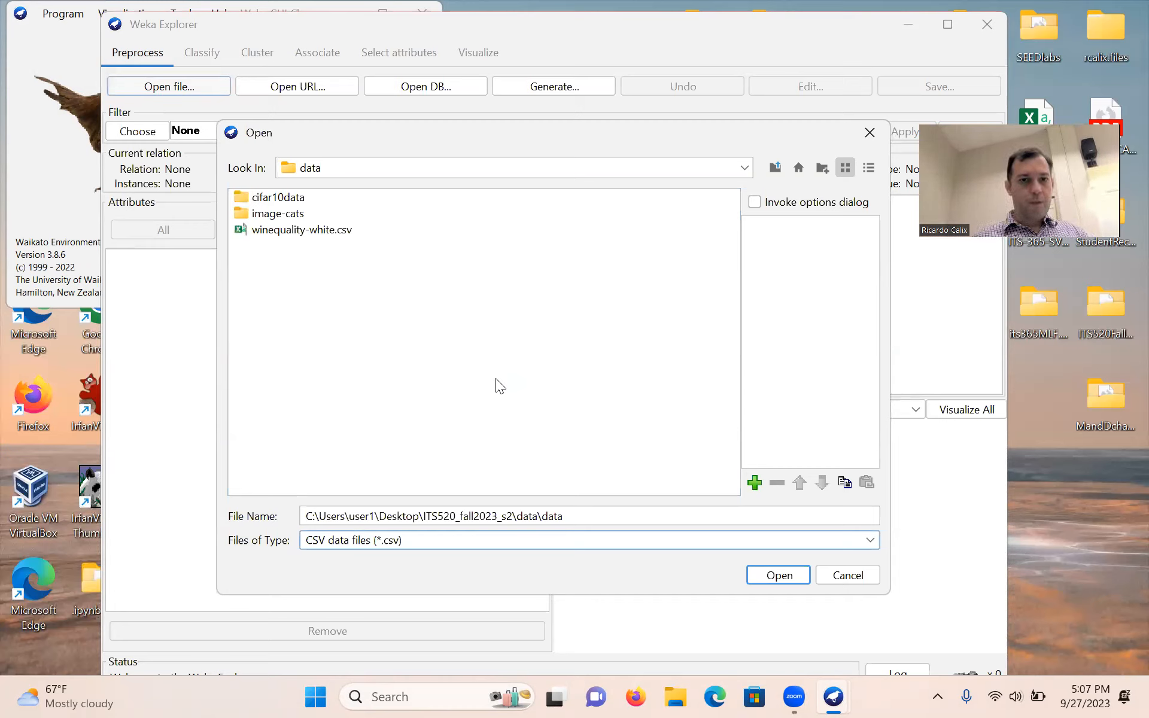
{"action": "left_click", "coordinate": [299, 230]}
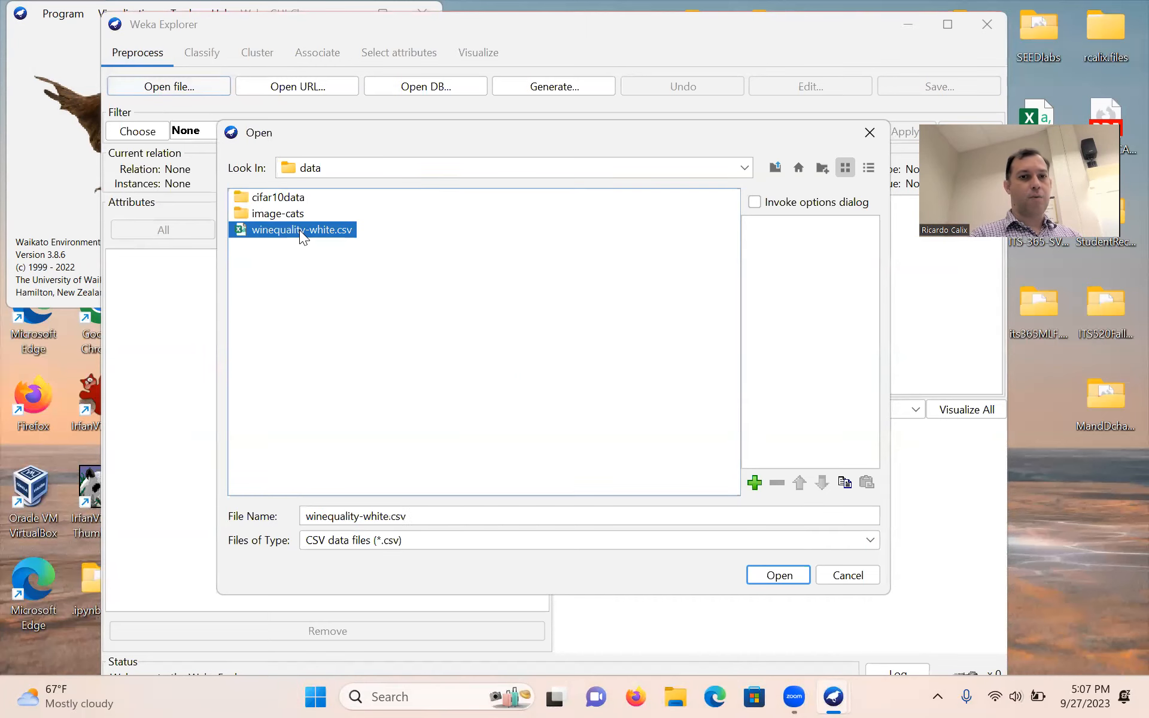
{"action": "left_click", "coordinate": [764, 577]}
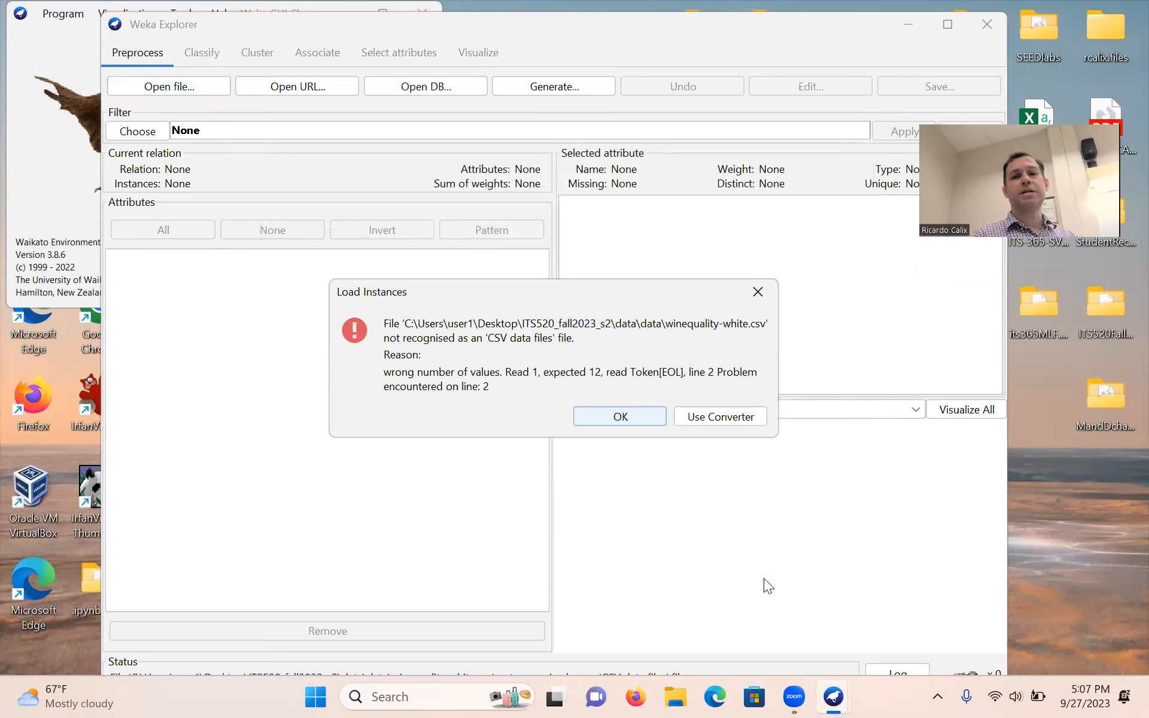
Load the wine quality file through the CSVLoader converter with the field separator set to a semicolon
{"action": "left_click", "coordinate": [721, 415]}
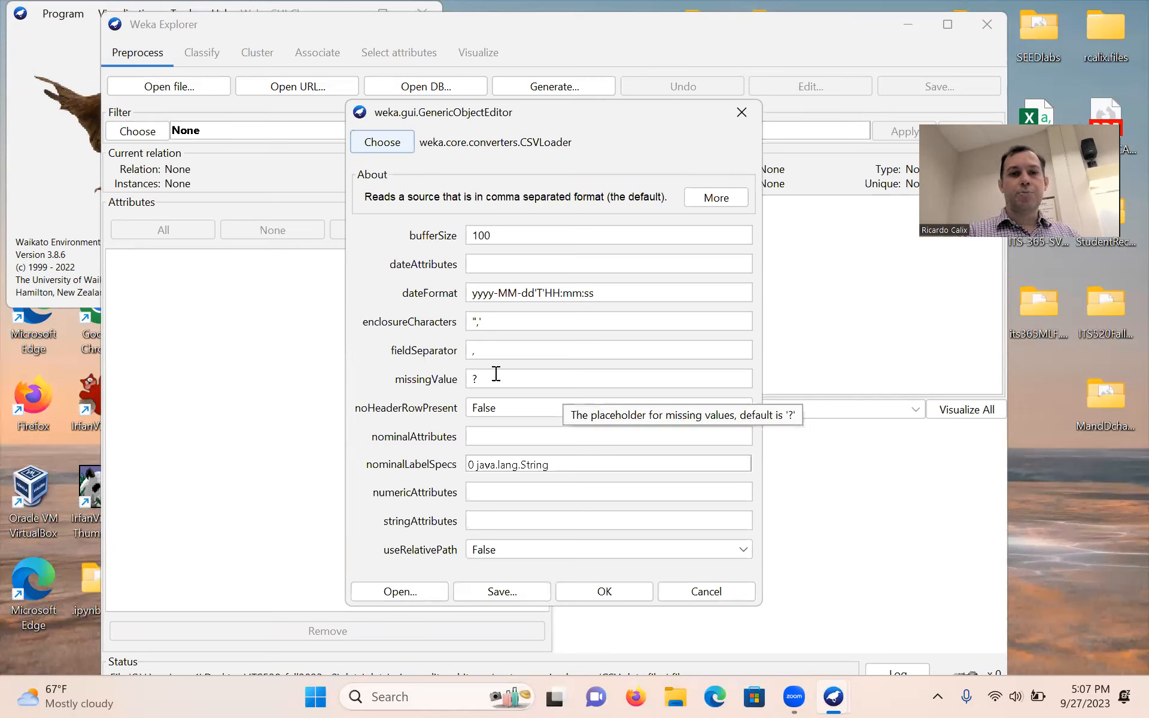
{"action": "left_click", "coordinate": [481, 352]}
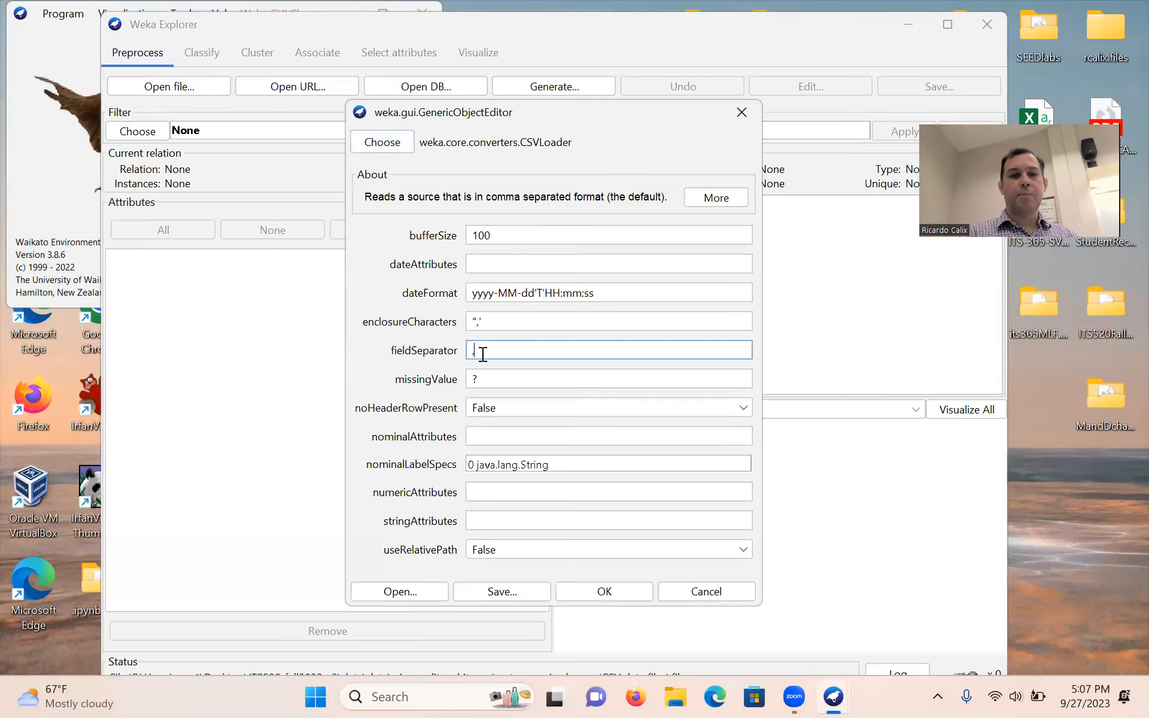
{"action": "key", "text": "BackSpace"}
{"action": "type", "text": ";"}
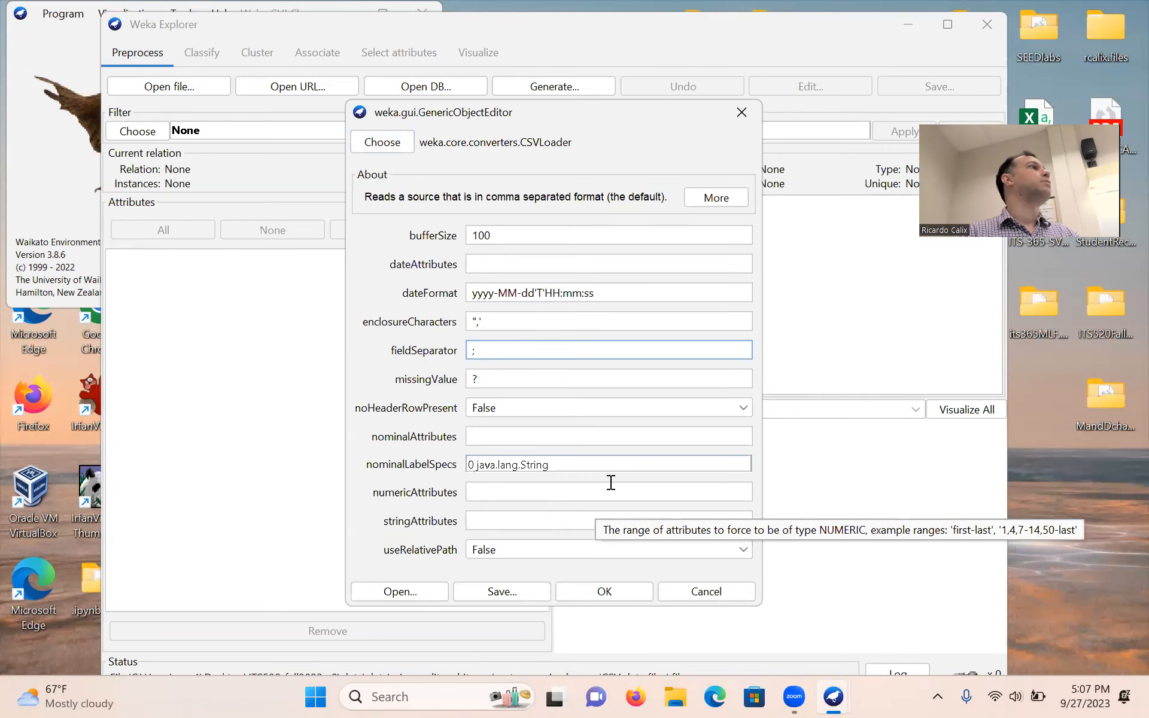
{"action": "left_click", "coordinate": [614, 587]}
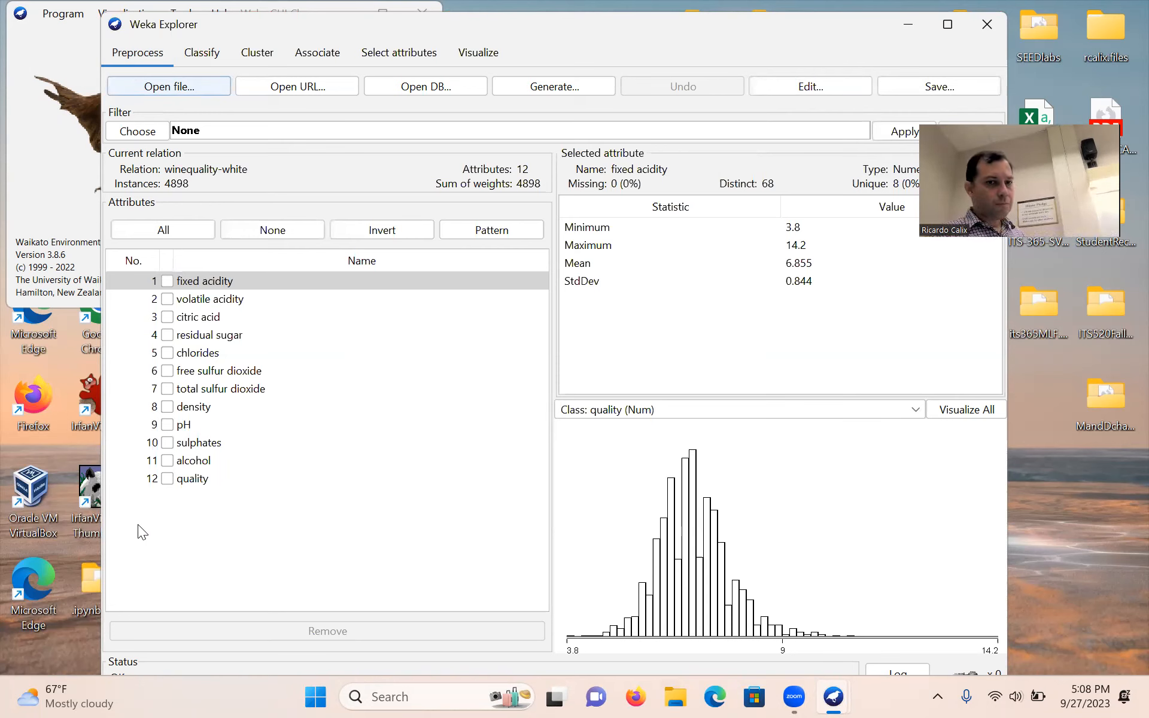
Examine the statistics and histograms of the wine attributes, including quality, alcohol, sulphates, pH, density, chlorides, residual sugar and the acidities
{"action": "left_click", "coordinate": [201, 479]}
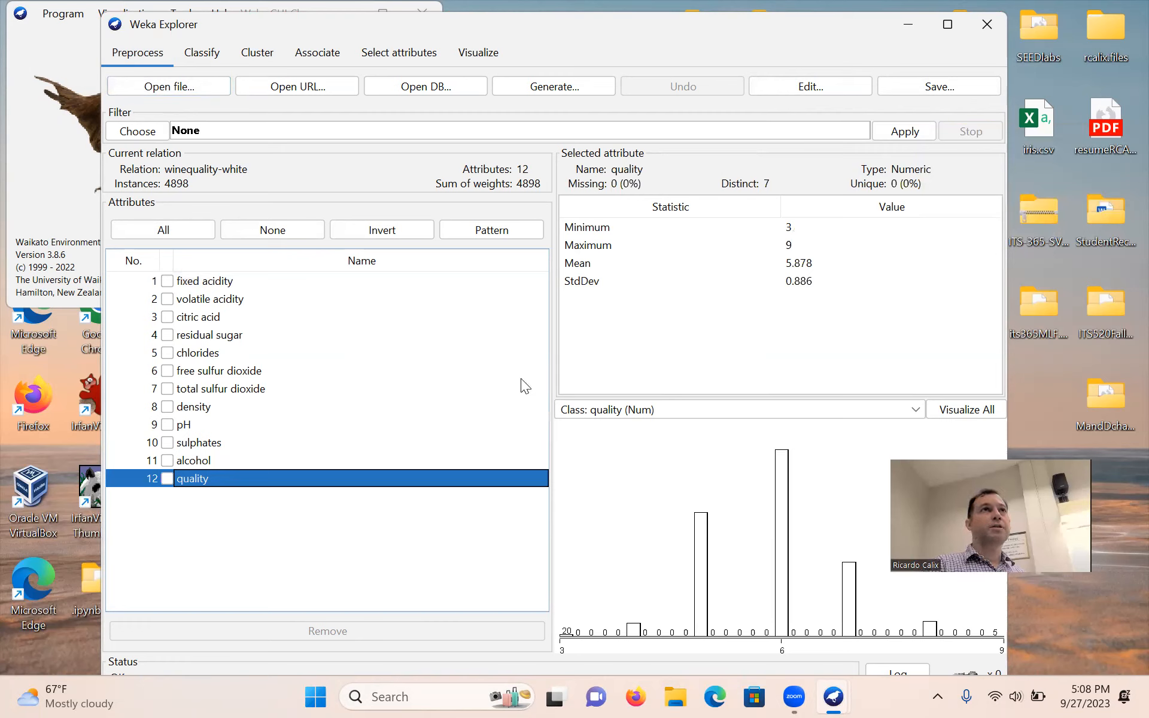
{"action": "left_click", "coordinate": [206, 282]}
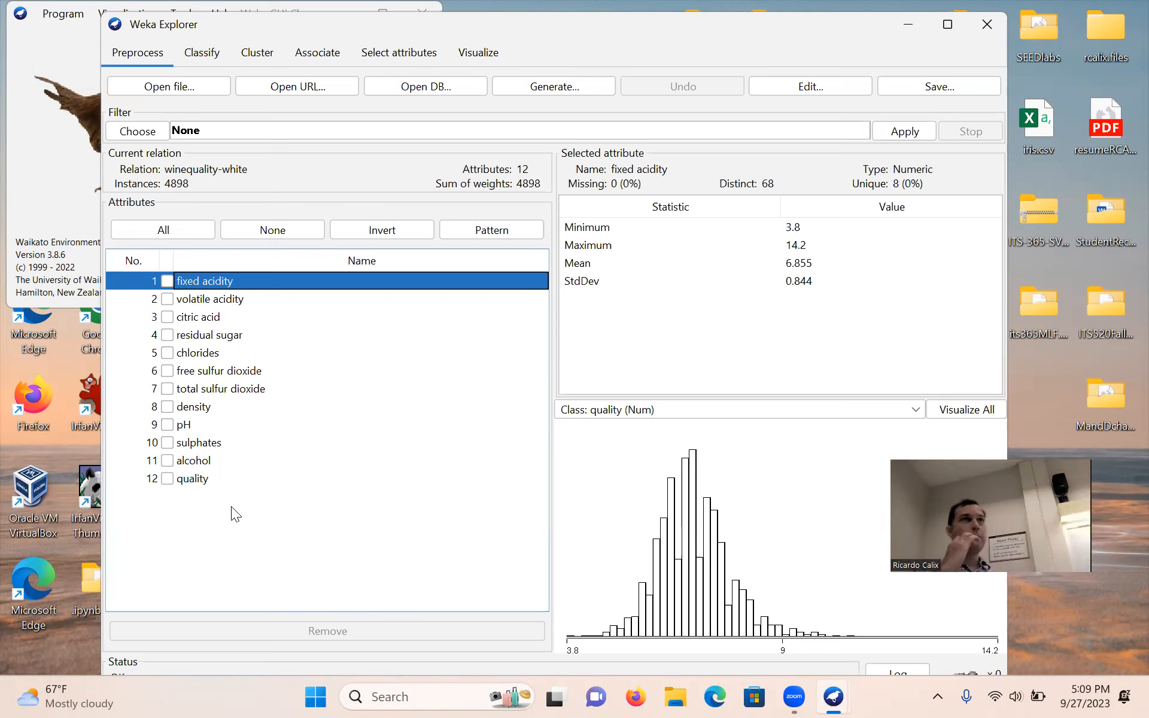
{"action": "left_click", "coordinate": [201, 478]}
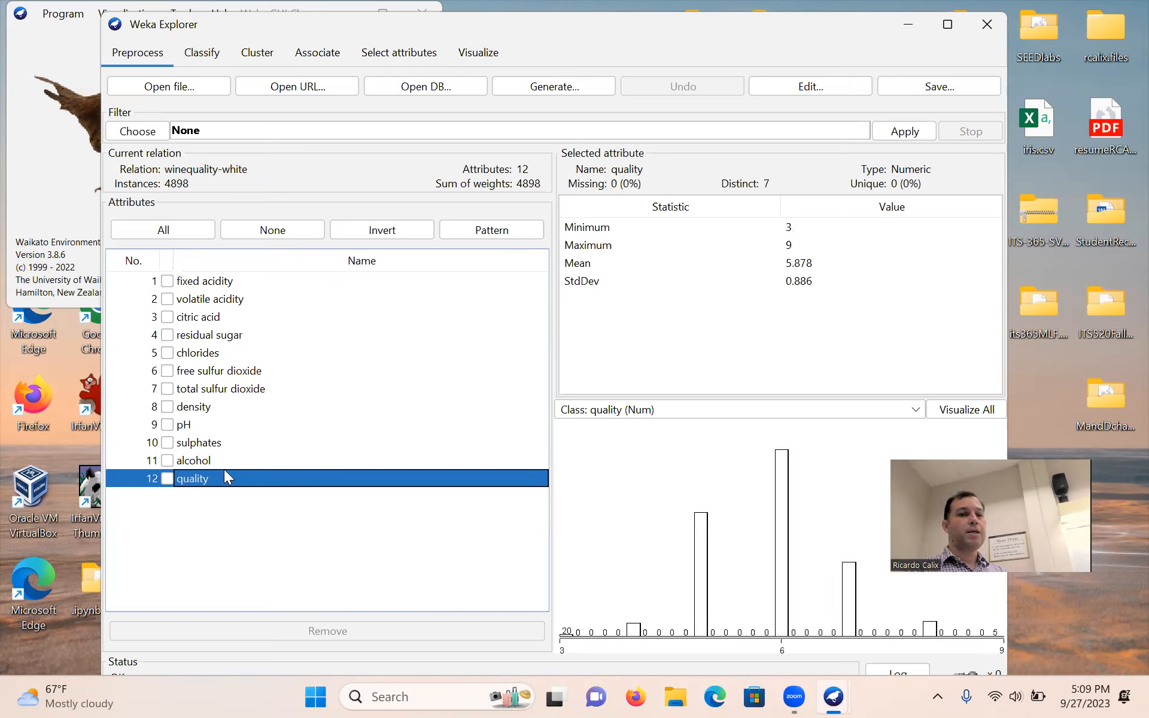
{"action": "left_click", "coordinate": [207, 460]}
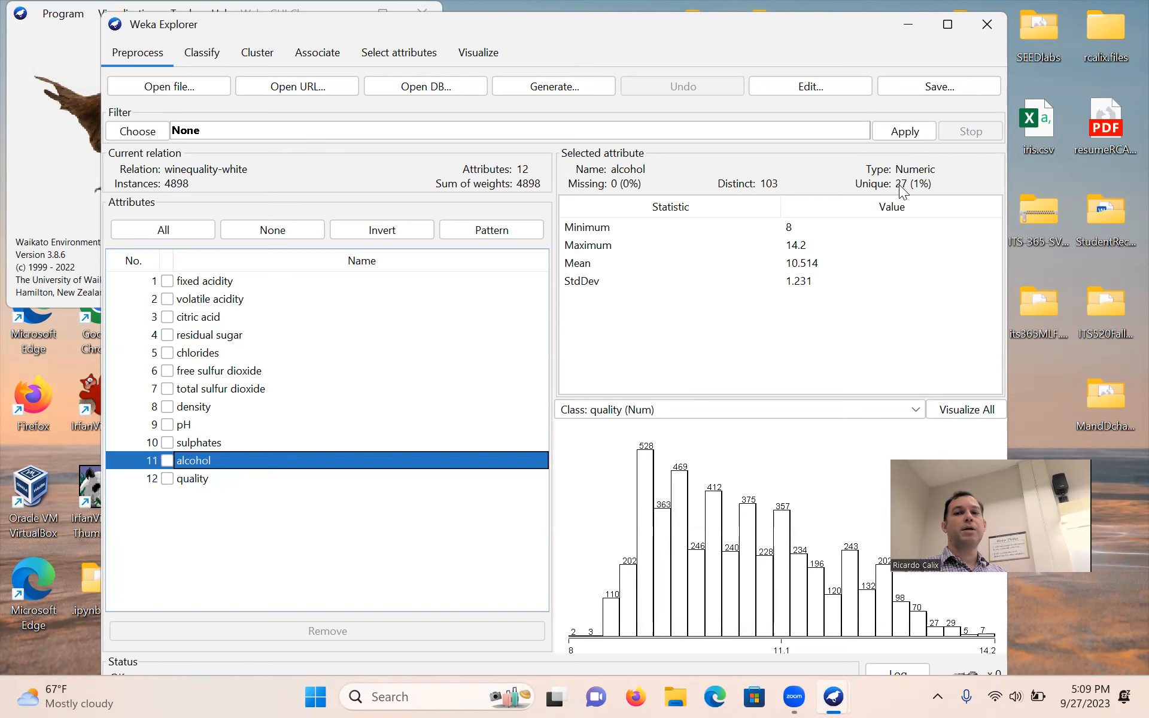
{"action": "left_click", "coordinate": [208, 443]}
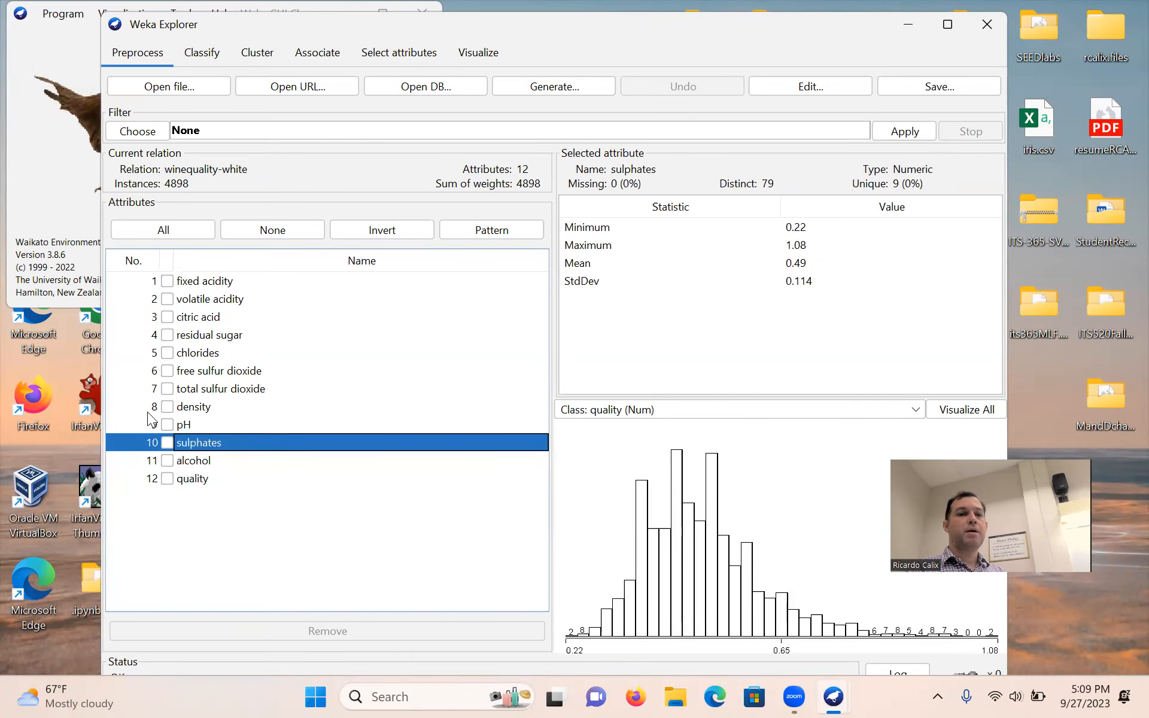
{"action": "left_click", "coordinate": [191, 425]}
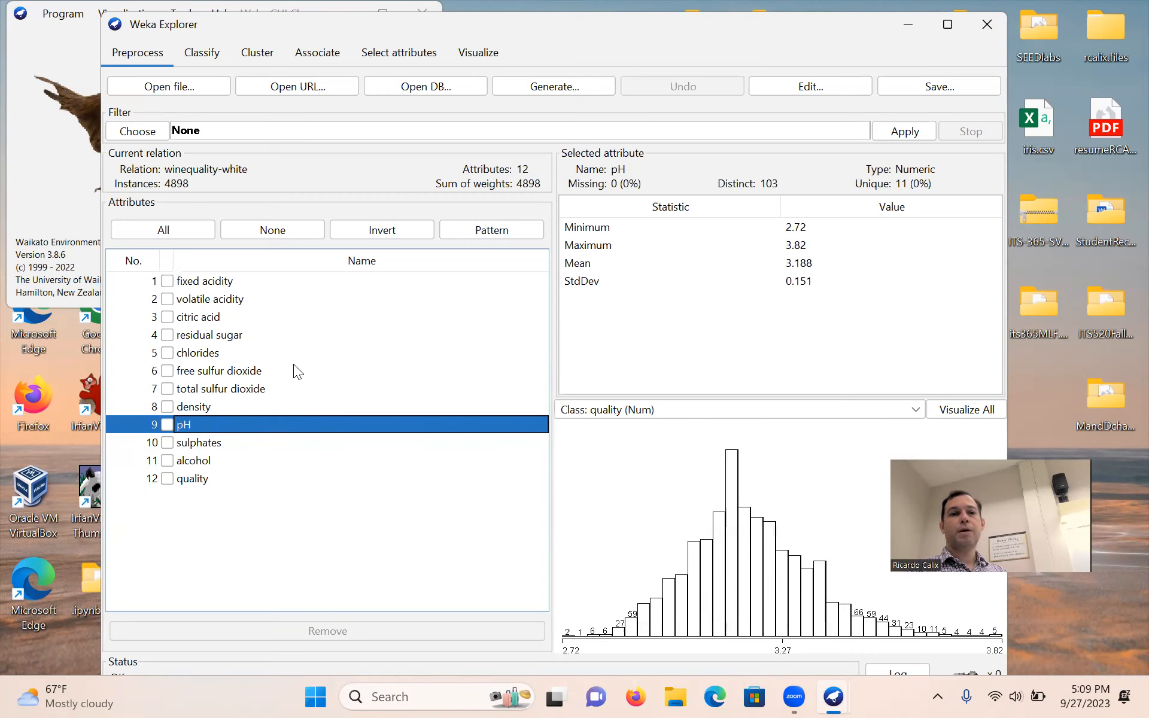
{"action": "left_click", "coordinate": [198, 406]}
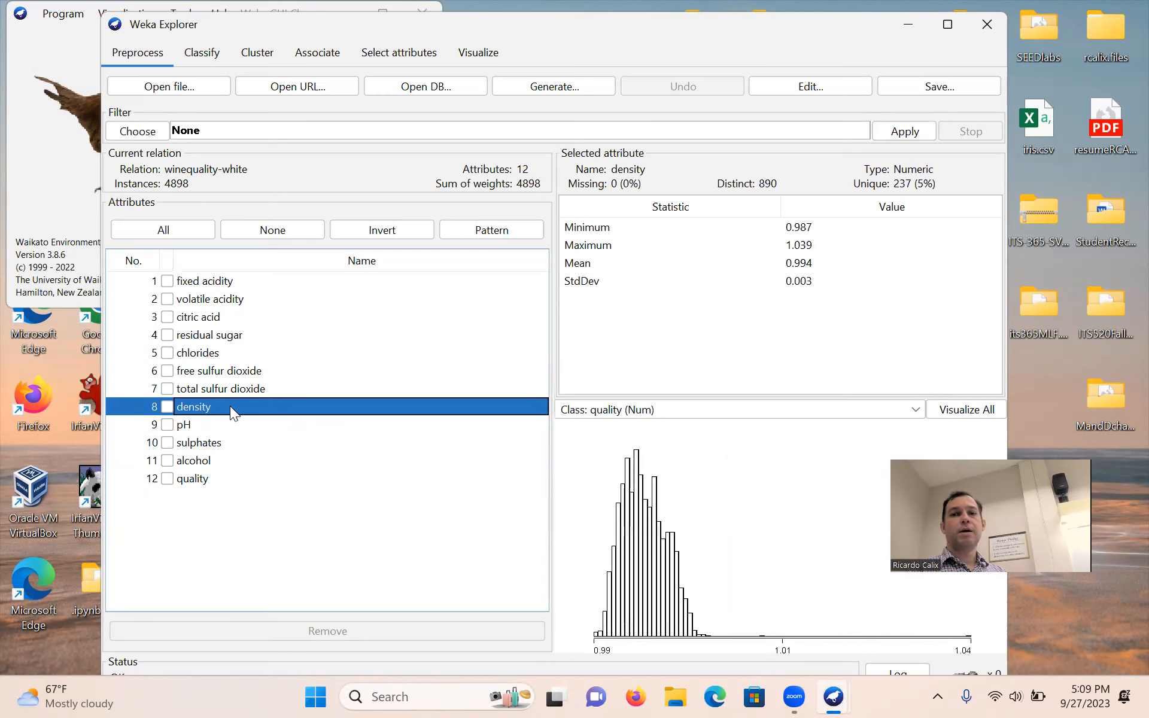
{"action": "left_click", "coordinate": [201, 390]}
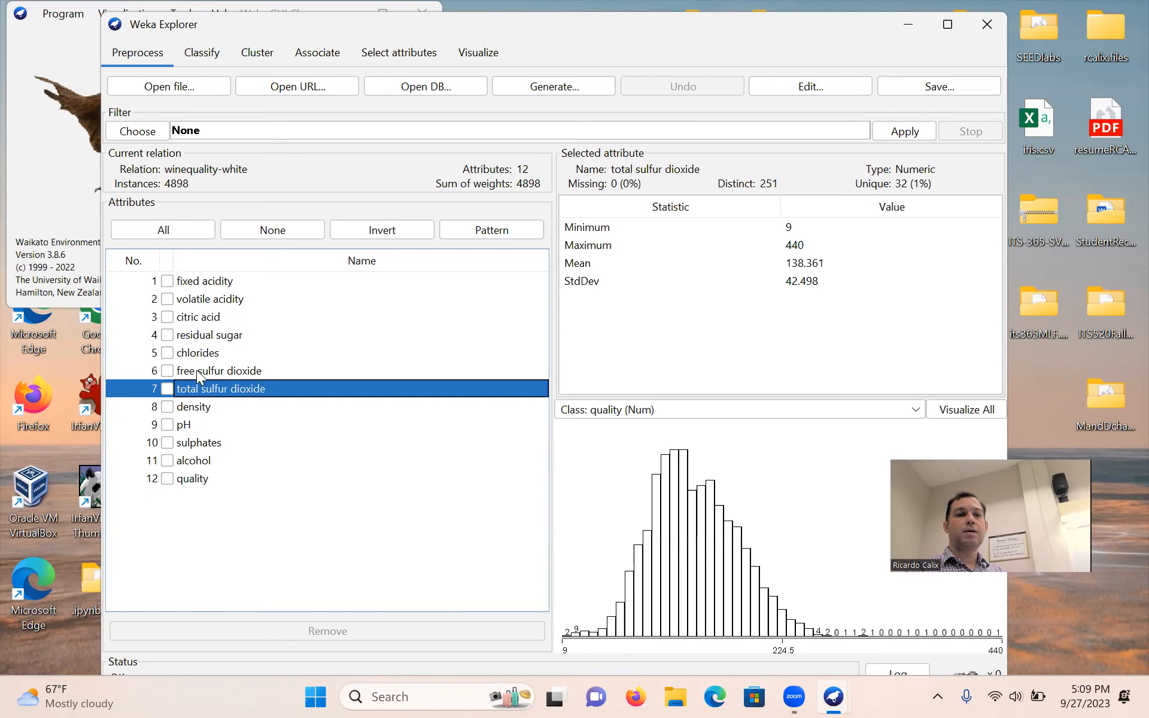
{"action": "left_click", "coordinate": [197, 370]}
{"action": "left_click", "coordinate": [196, 353]}
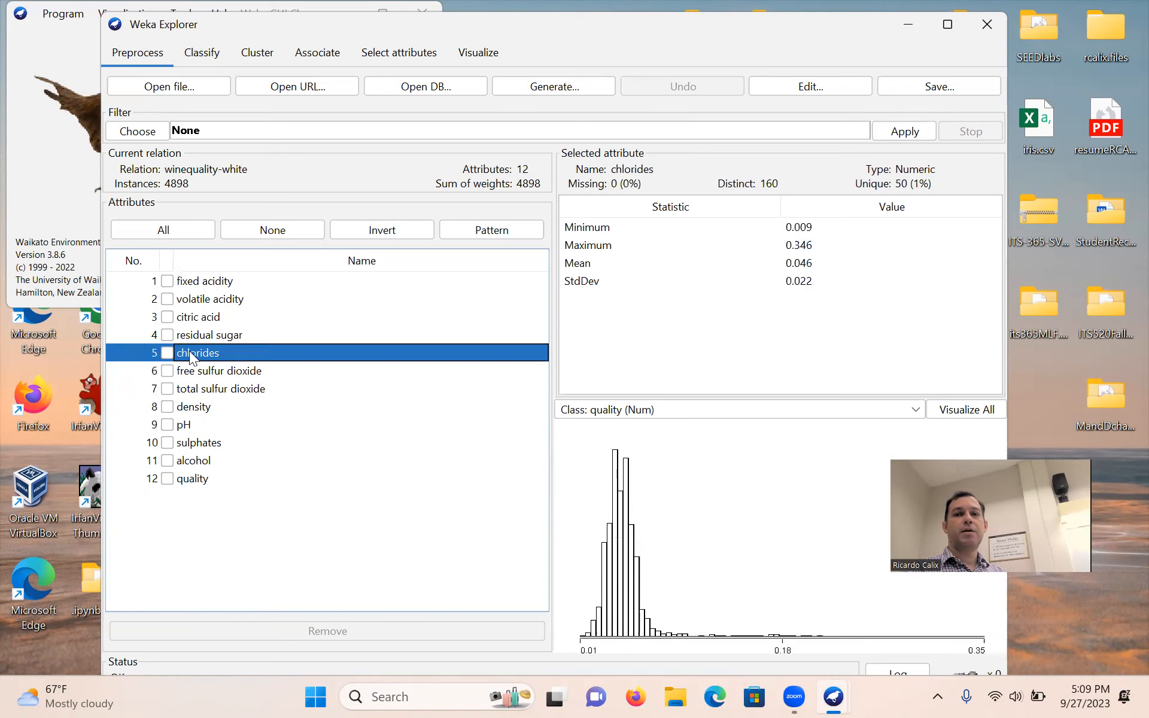
{"action": "left_click", "coordinate": [193, 333]}
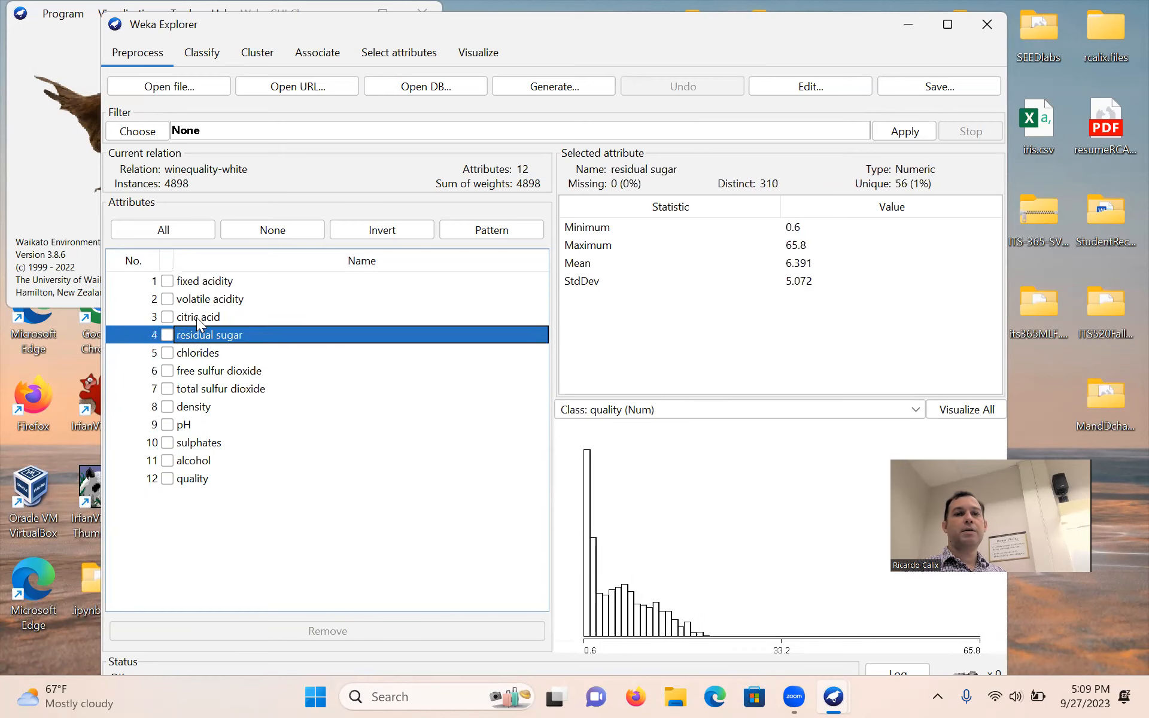
{"action": "left_click", "coordinate": [198, 314]}
{"action": "left_click", "coordinate": [197, 286]}
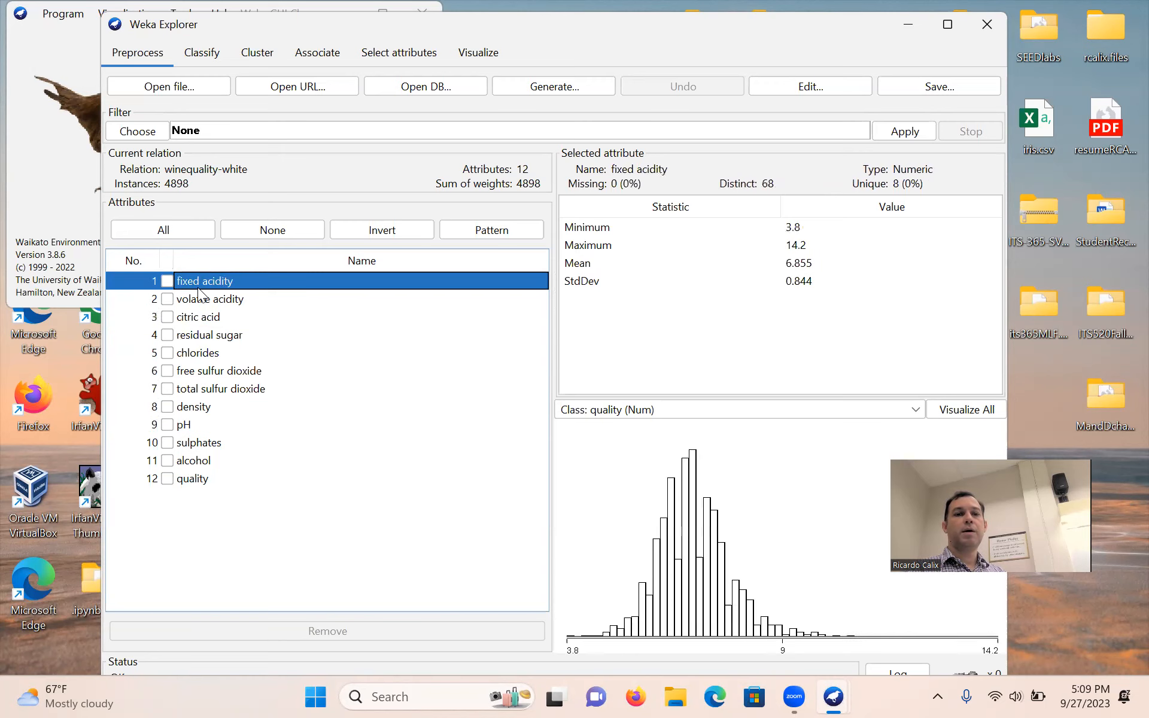
{"action": "left_click", "coordinate": [197, 299]}
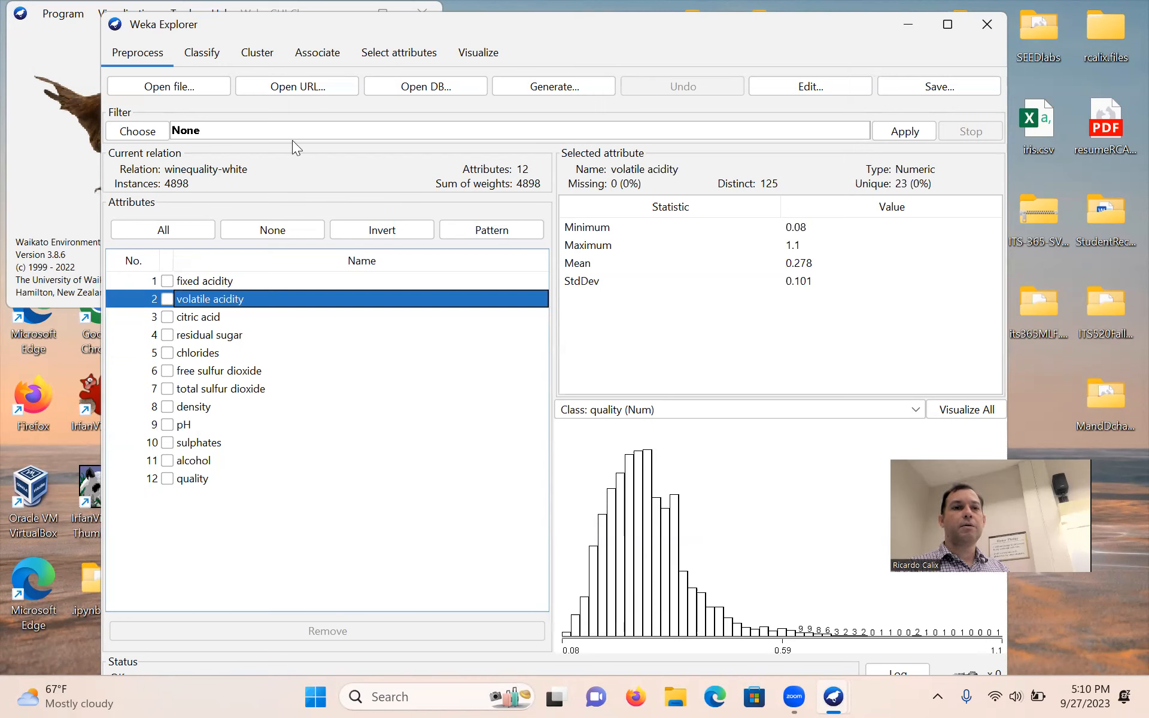
{"action": "double_click", "coordinate": [116, 26]}
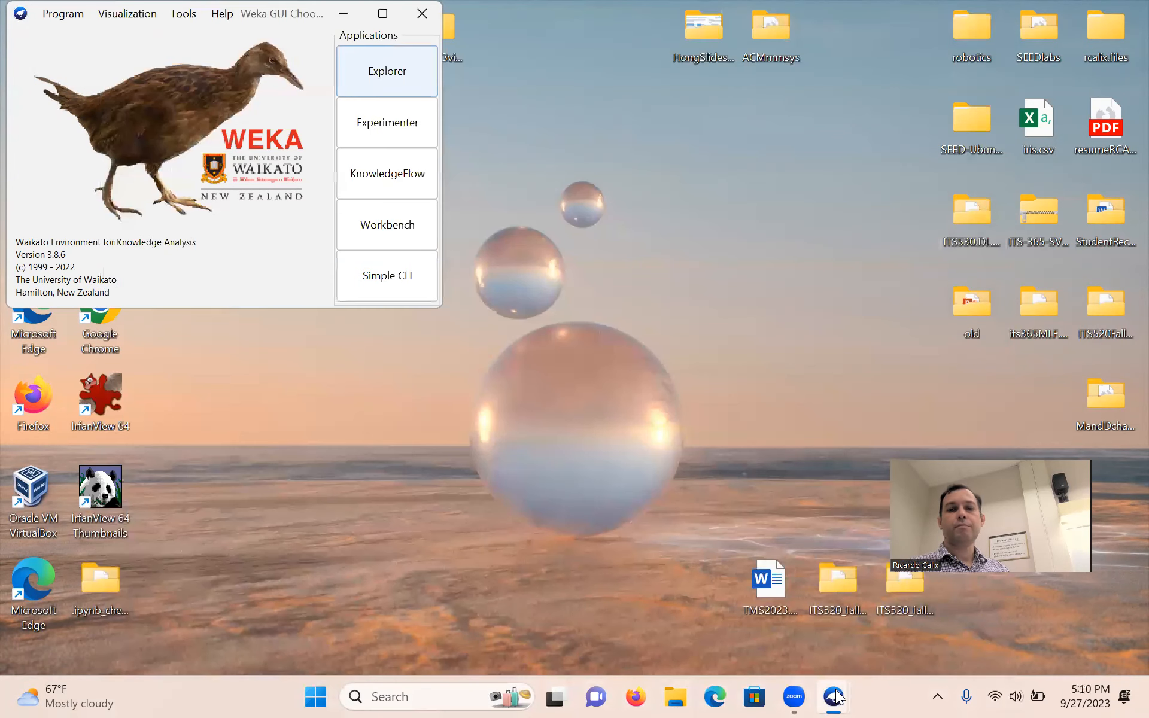
{"action": "mouse_move", "coordinate": [836, 697]}
{"action": "left_click", "coordinate": [857, 640]}
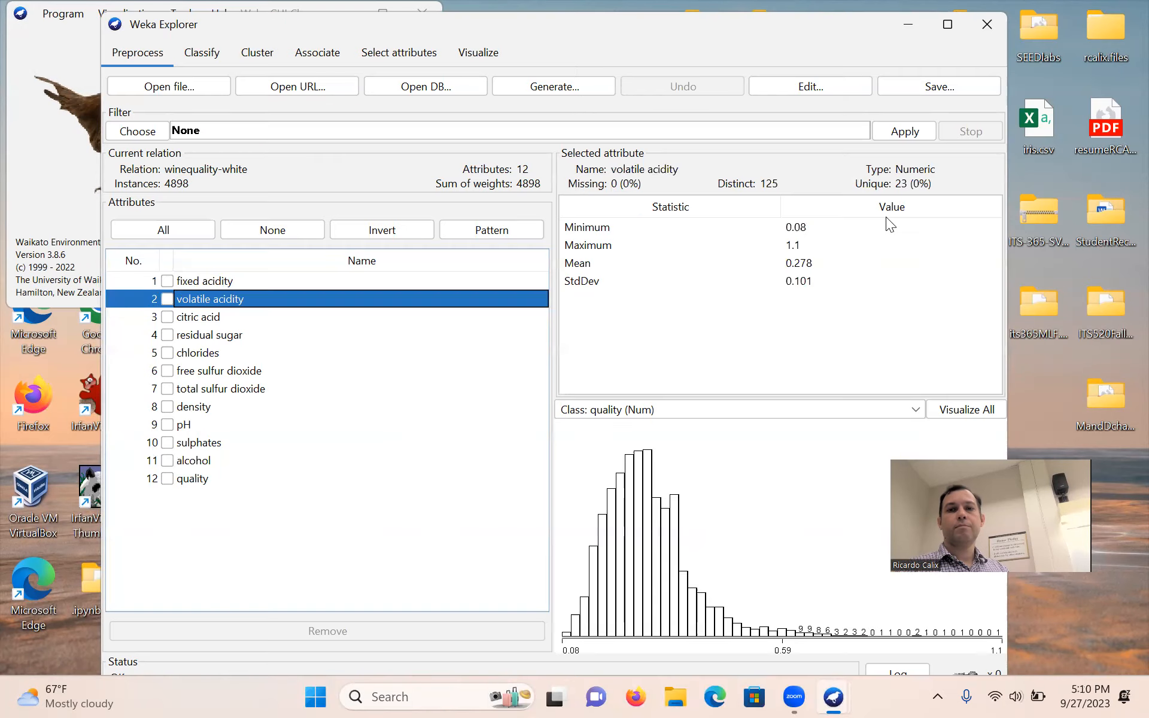
Close the Explorer window and quit Weka, confirming both closures
{"action": "left_click", "coordinate": [987, 24]}
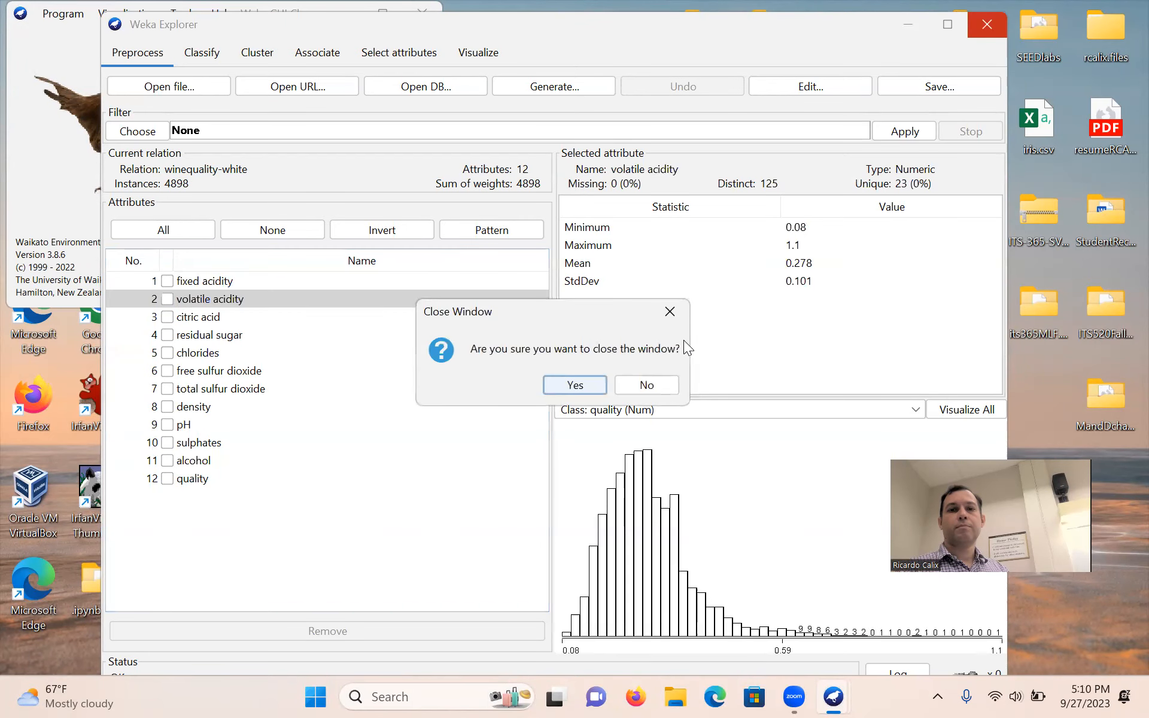
{"action": "left_click", "coordinate": [576, 386]}
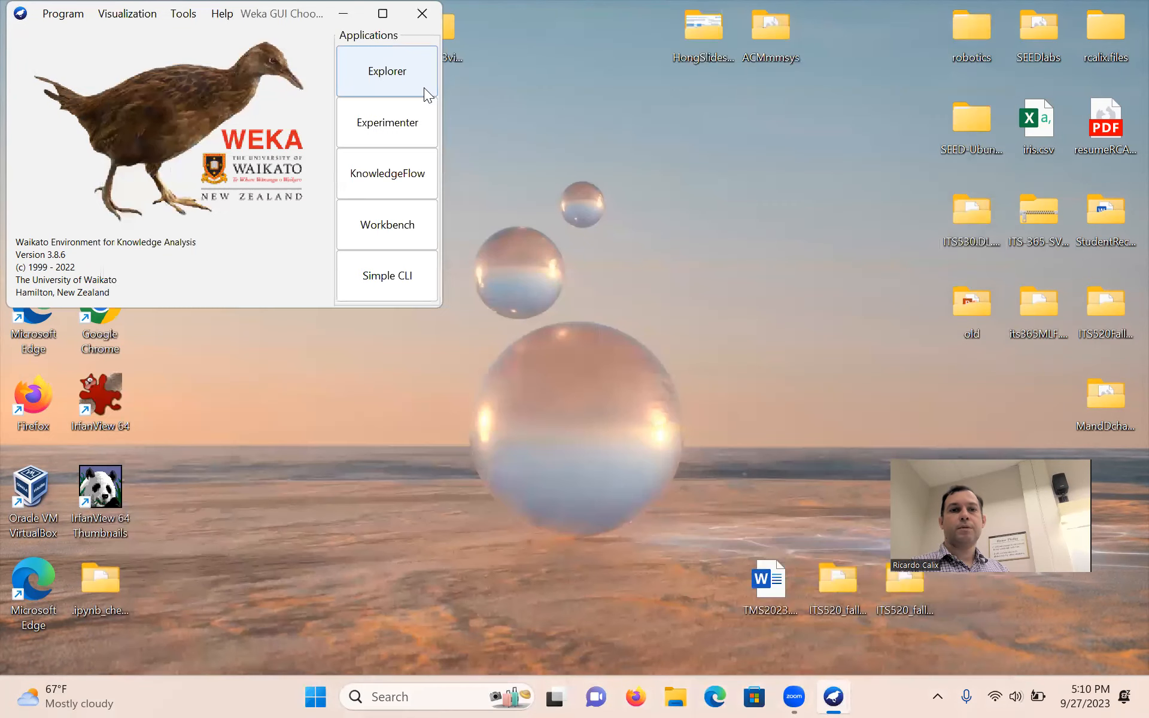
{"action": "left_click", "coordinate": [422, 14]}
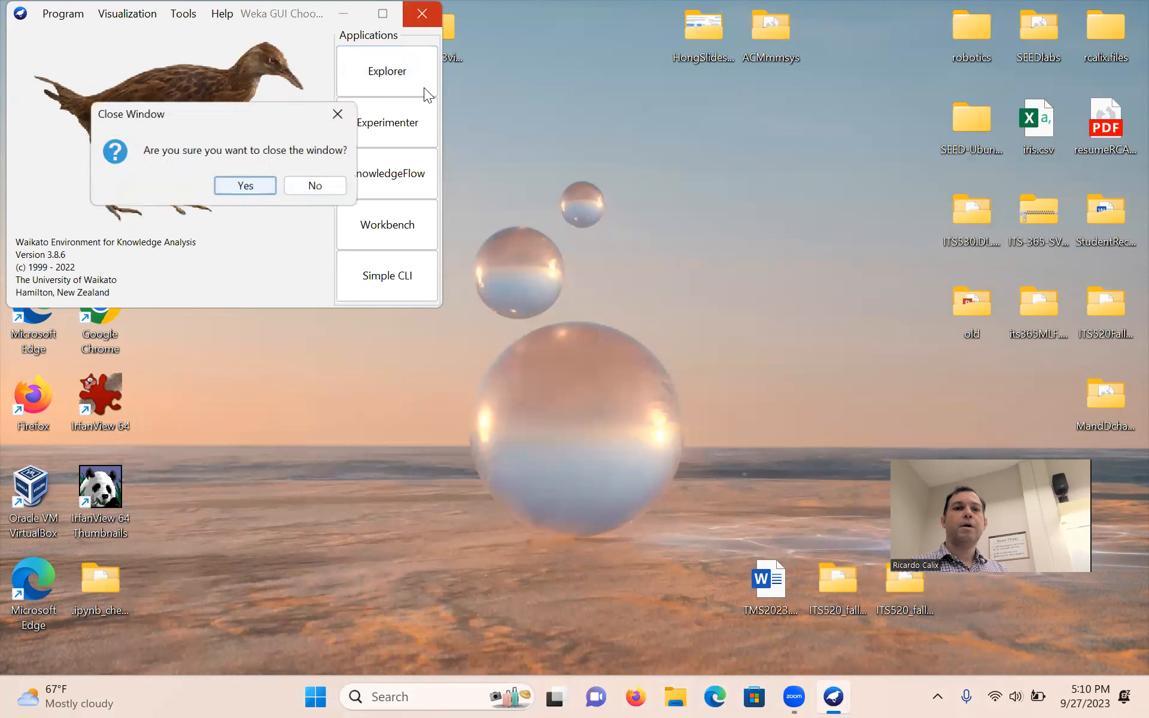
{"action": "left_click", "coordinate": [244, 188]}
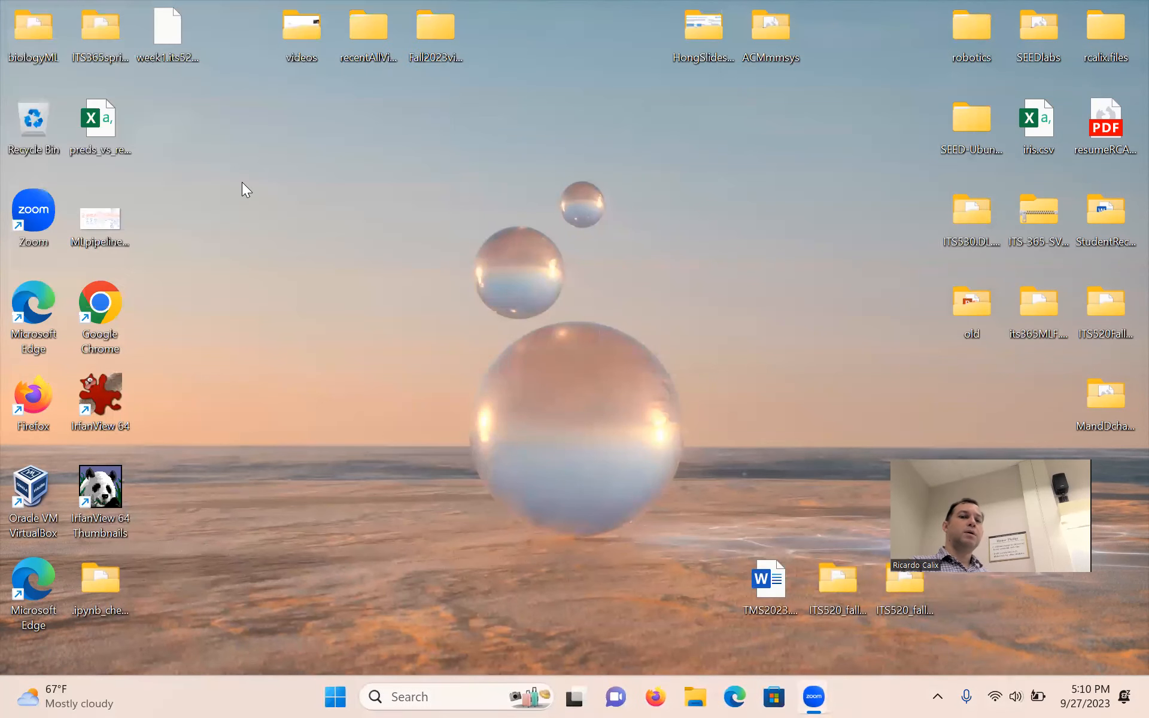
Launch Weka 3.8.6, open the Explorer application and move its window away from the screen edge
{"action": "left_click", "coordinate": [452, 690]}
{"action": "type", "text": "weka"}
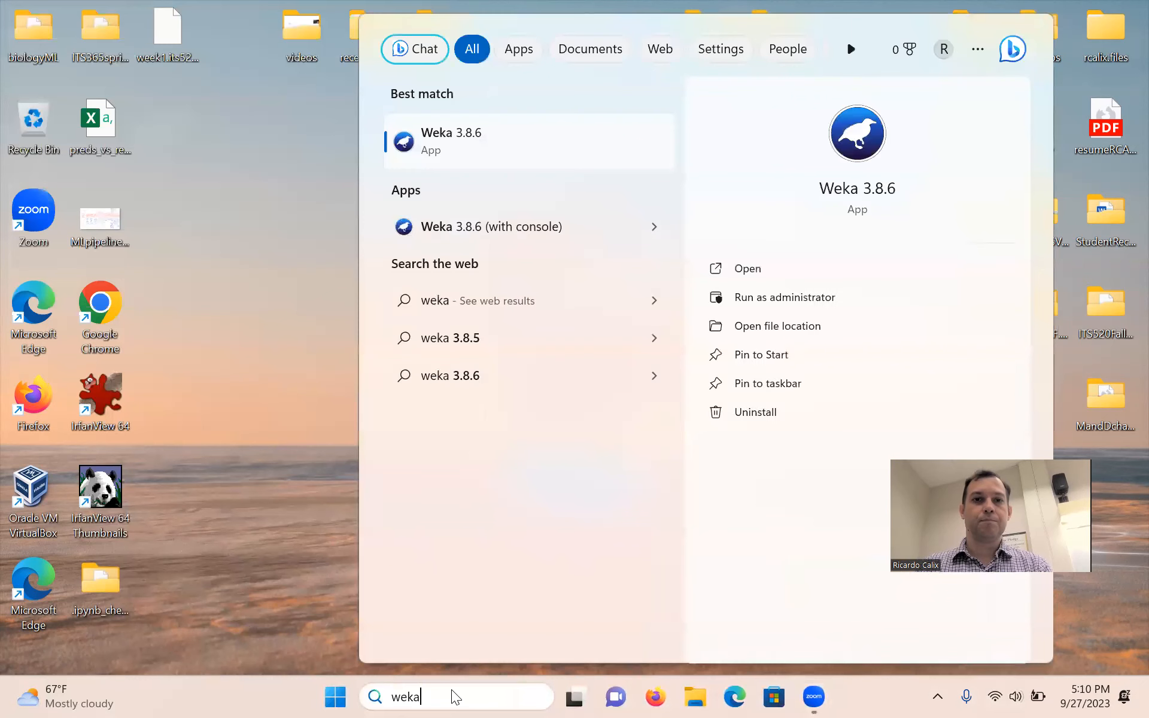
{"action": "key", "text": "Return"}
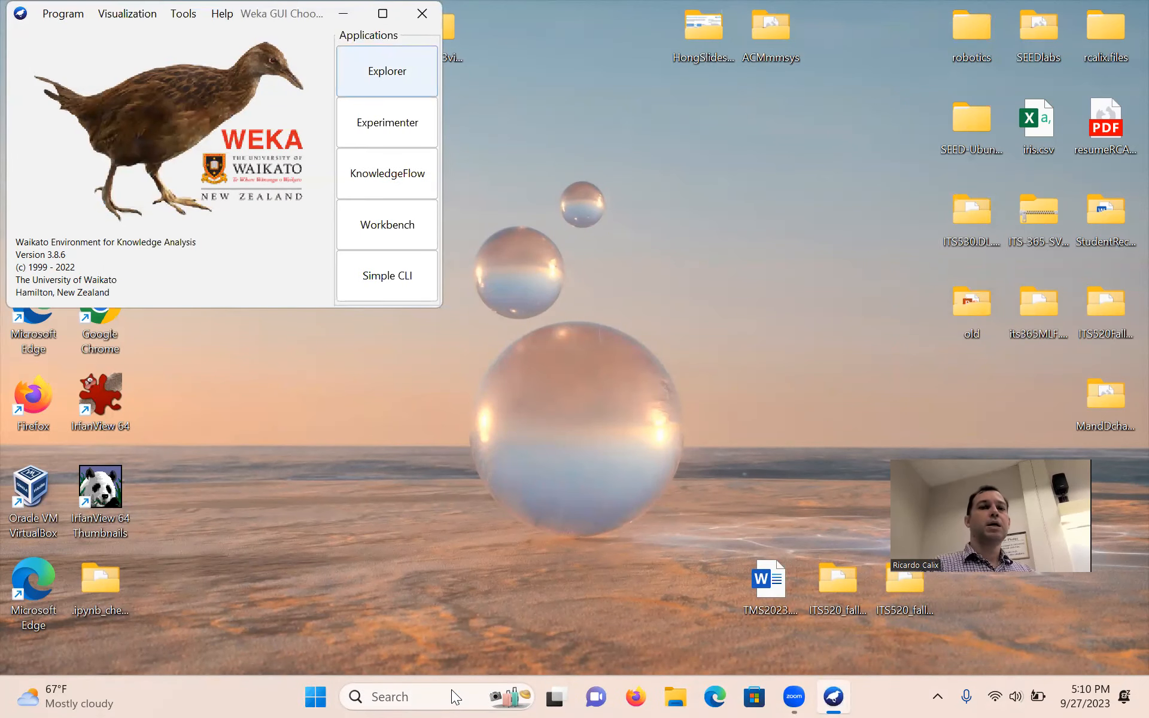
{"action": "left_click", "coordinate": [379, 55]}
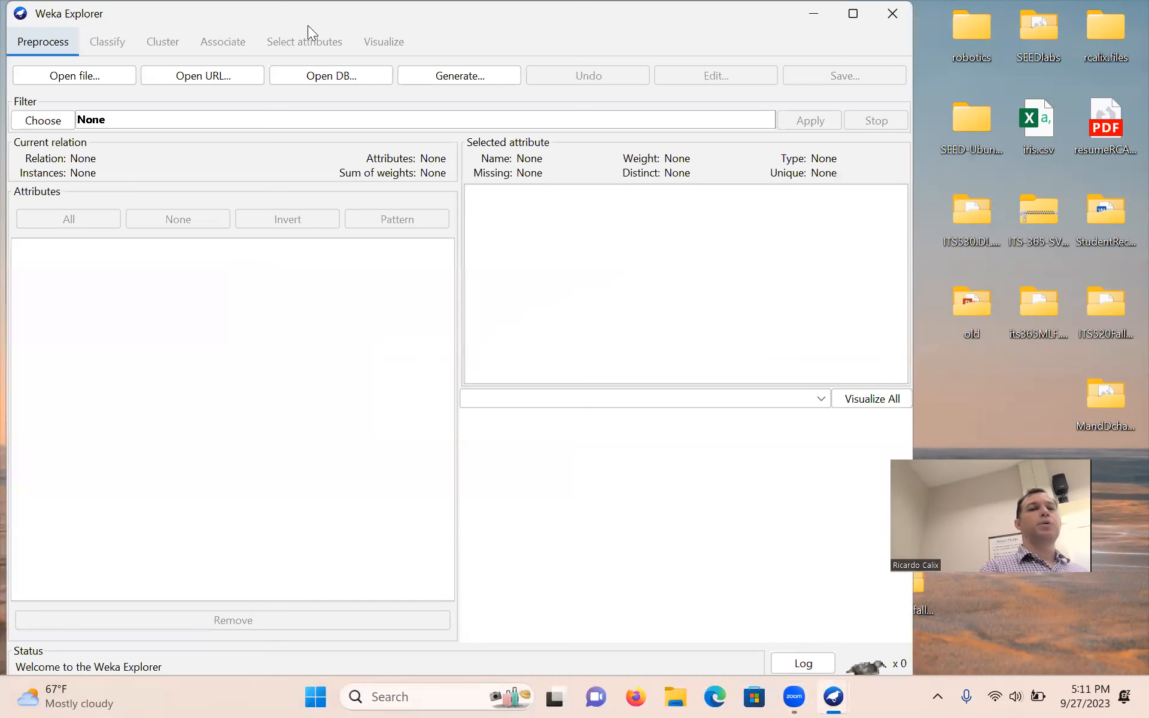
{"action": "left_click_drag", "start_coordinate": [293, 12], "coordinate": [409, 21]}
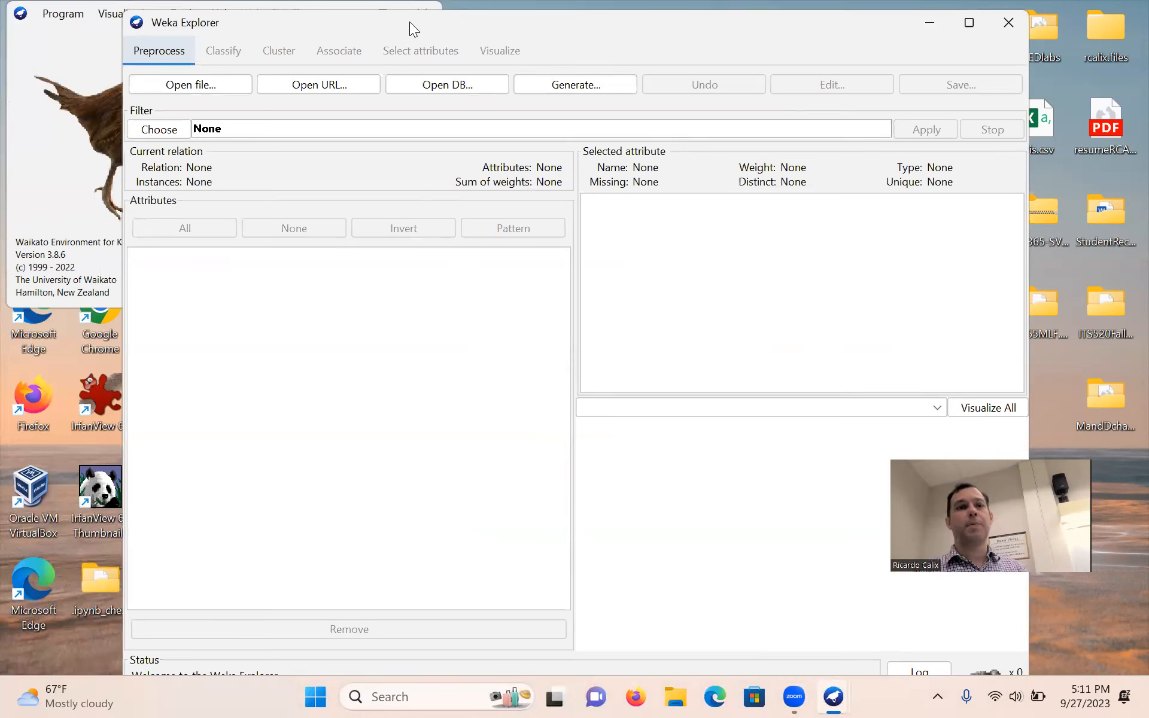
Start opening a data file and browse to the data folder inside ITS520_fall2023_s2 on the Desktop
{"action": "left_click", "coordinate": [180, 89]}
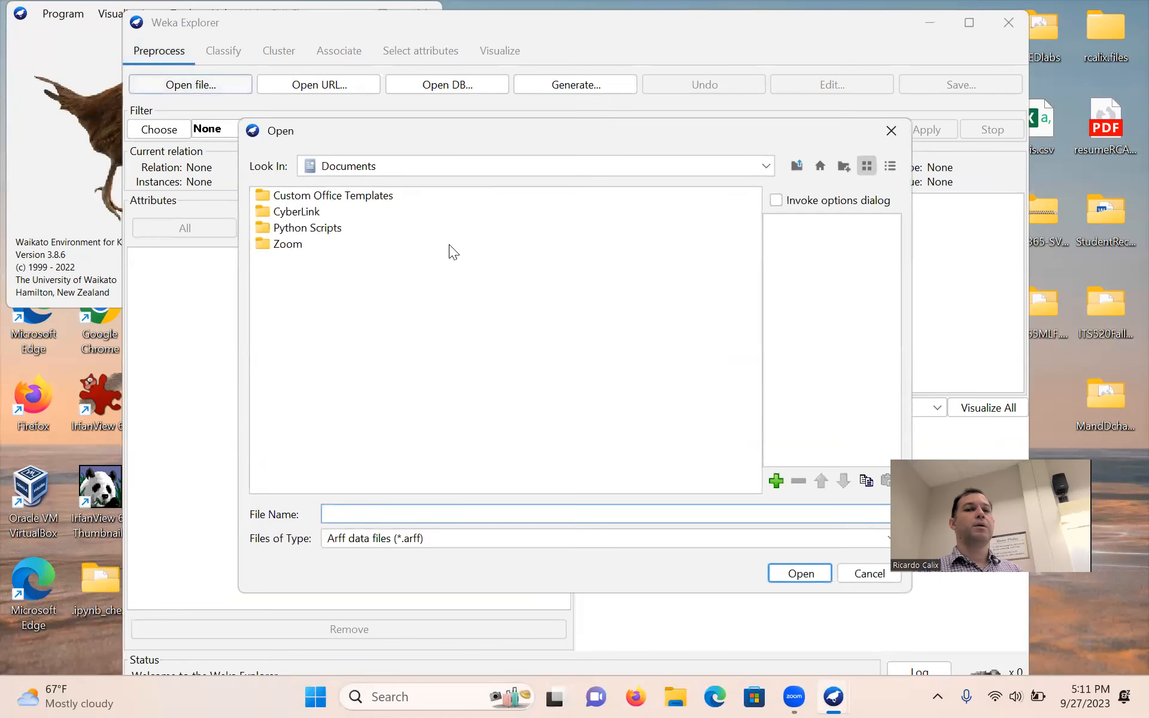
{"action": "left_click", "coordinate": [766, 164]}
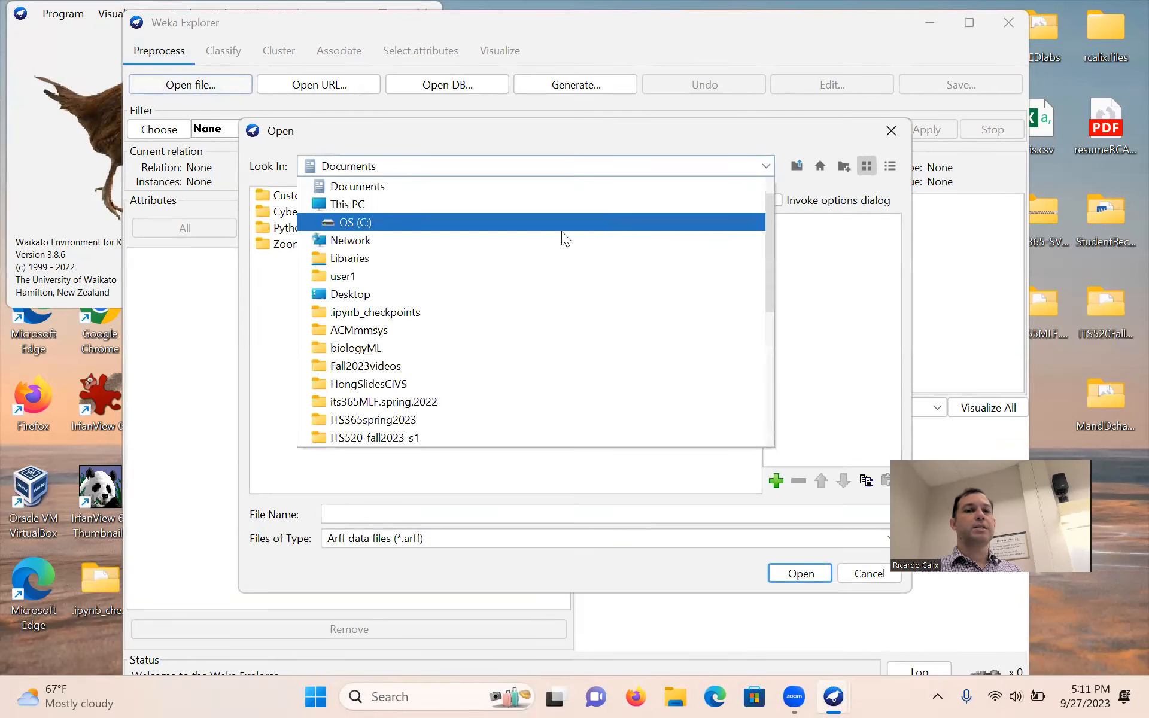
{"action": "scroll", "coordinate": [544, 225], "scroll_direction": "up", "scroll_amount": 1}
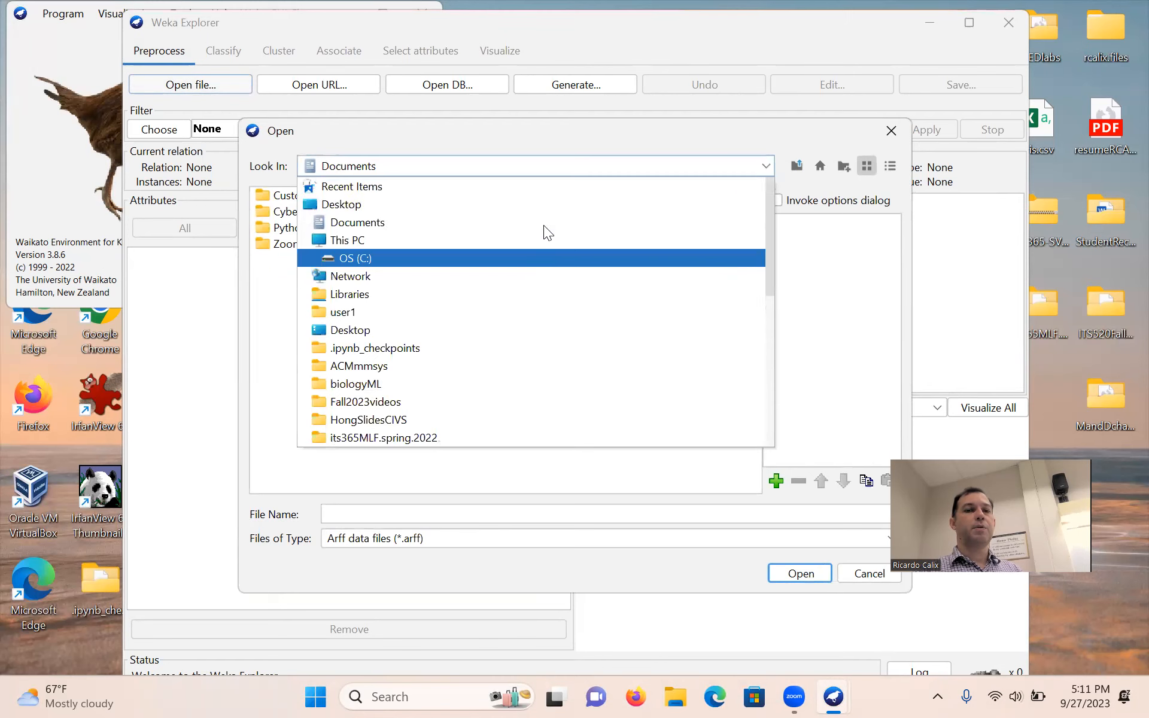
{"action": "left_click", "coordinate": [496, 204]}
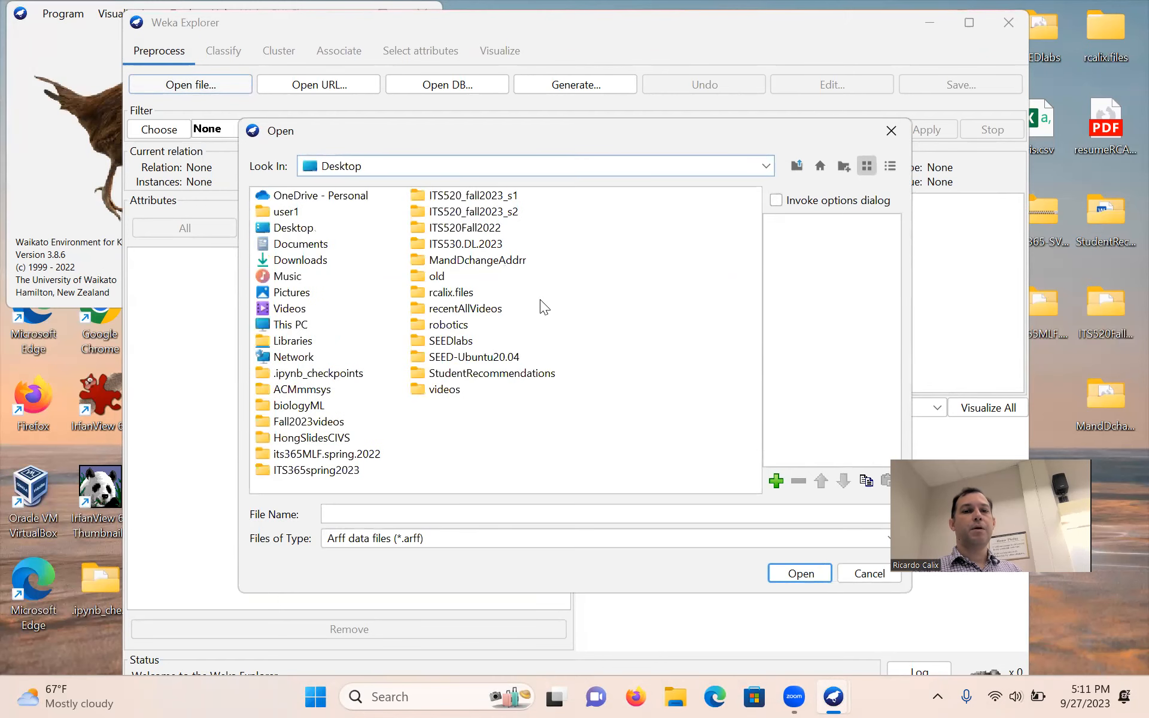
{"action": "double_click", "coordinate": [502, 214]}
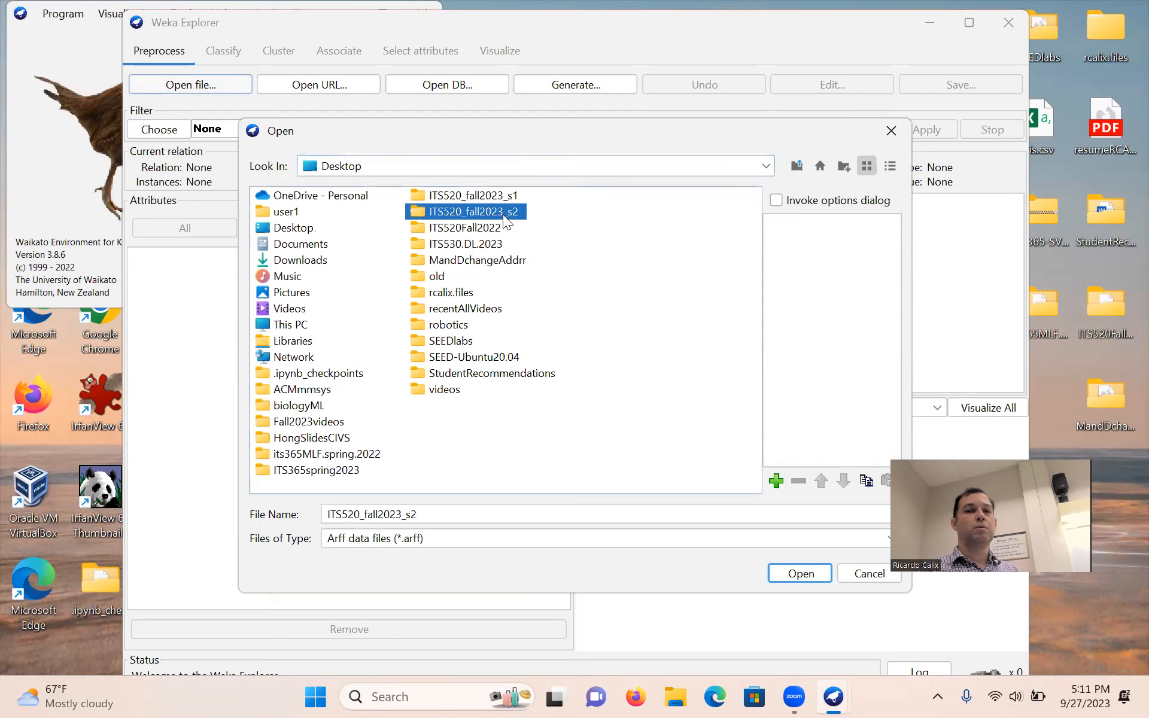
{"action": "double_click", "coordinate": [286, 212]}
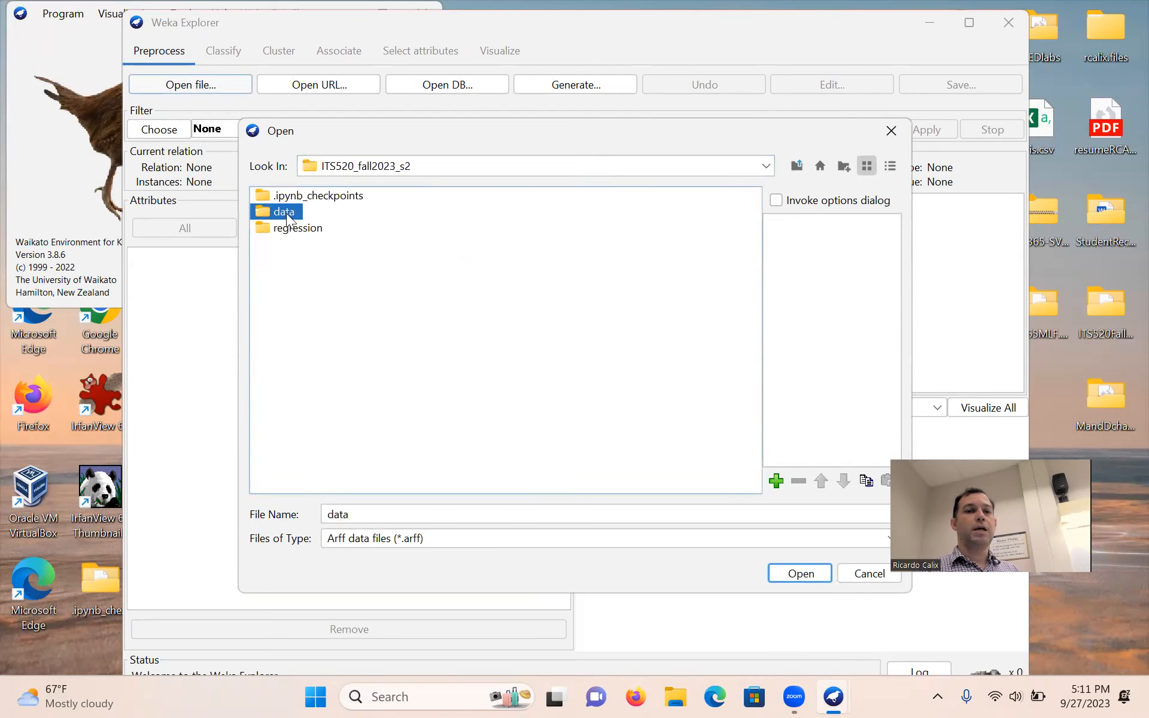
{"action": "double_click", "coordinate": [284, 212]}
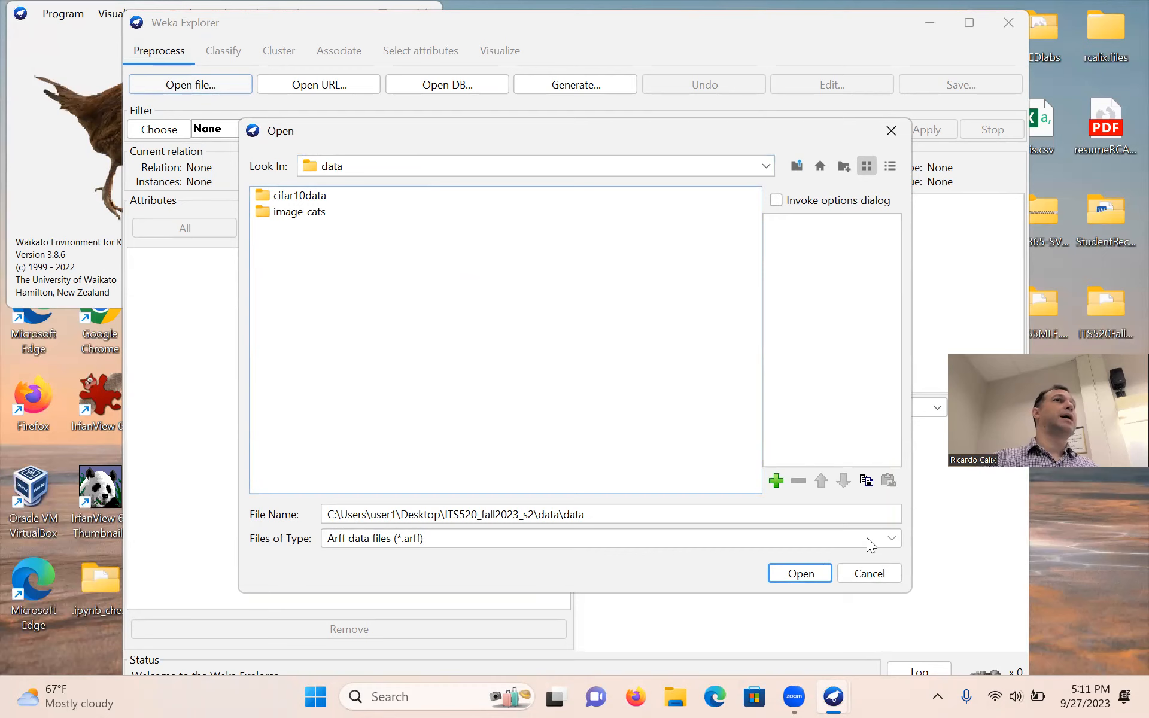
List CSV data files and try to open winequality-white.csv directly
{"action": "left_click", "coordinate": [891, 537]}
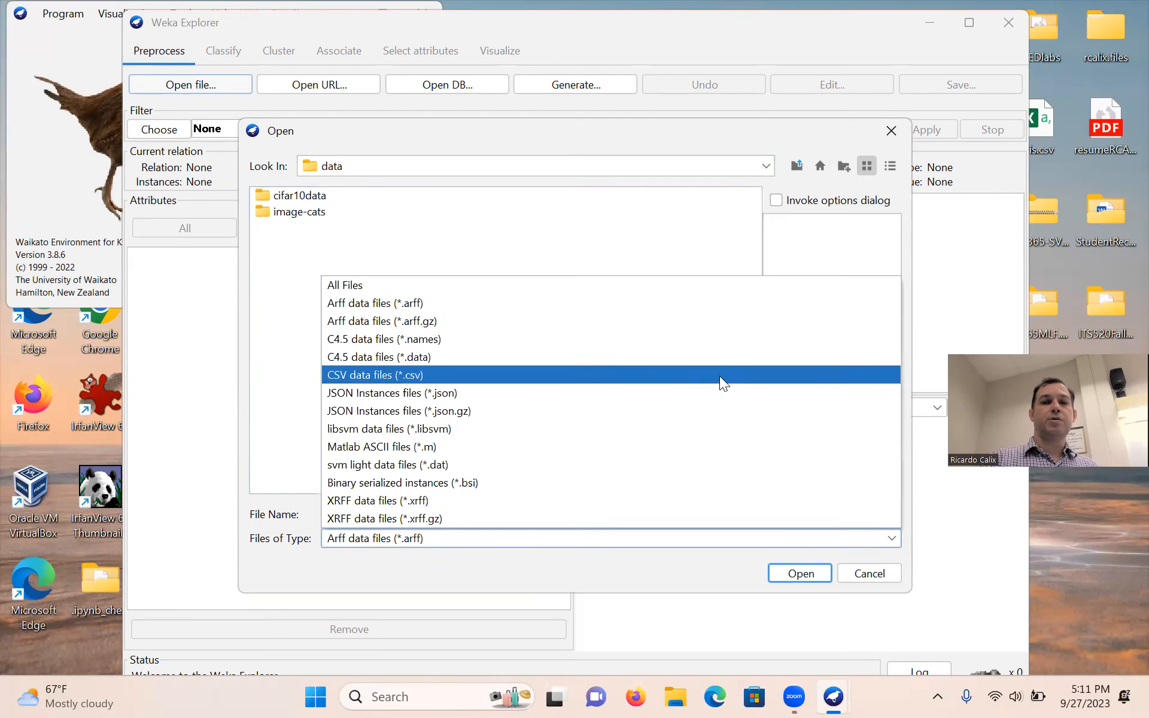
{"action": "left_click", "coordinate": [719, 375]}
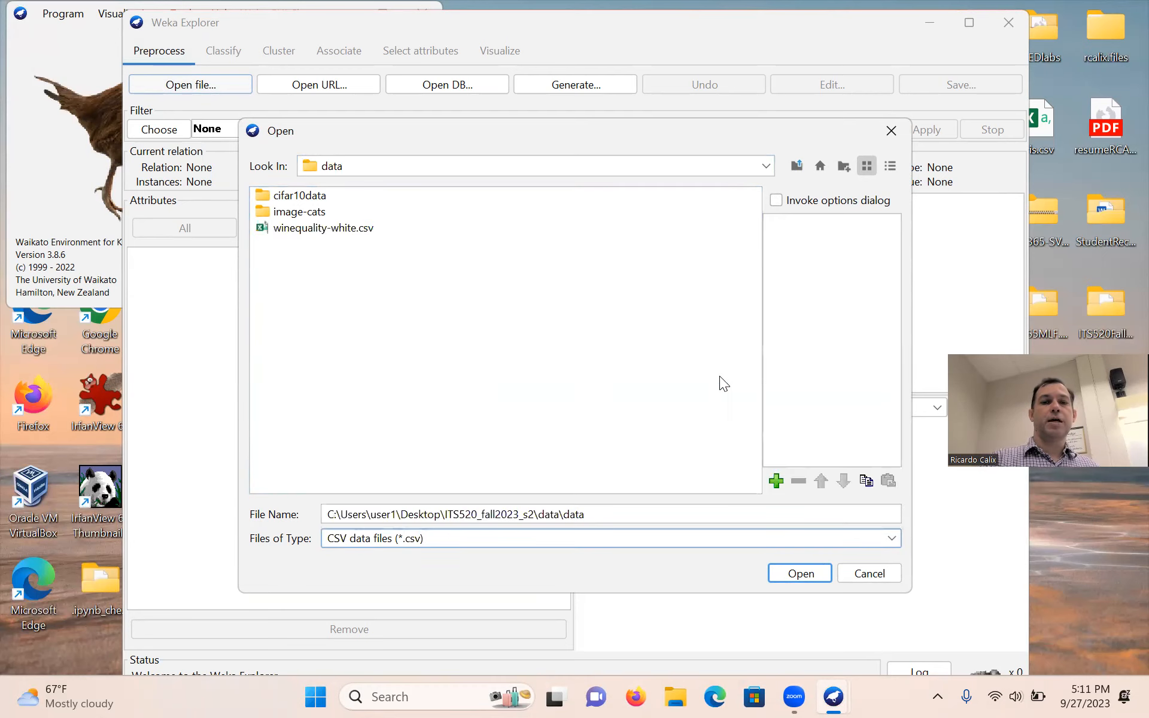
{"action": "left_click", "coordinate": [347, 231]}
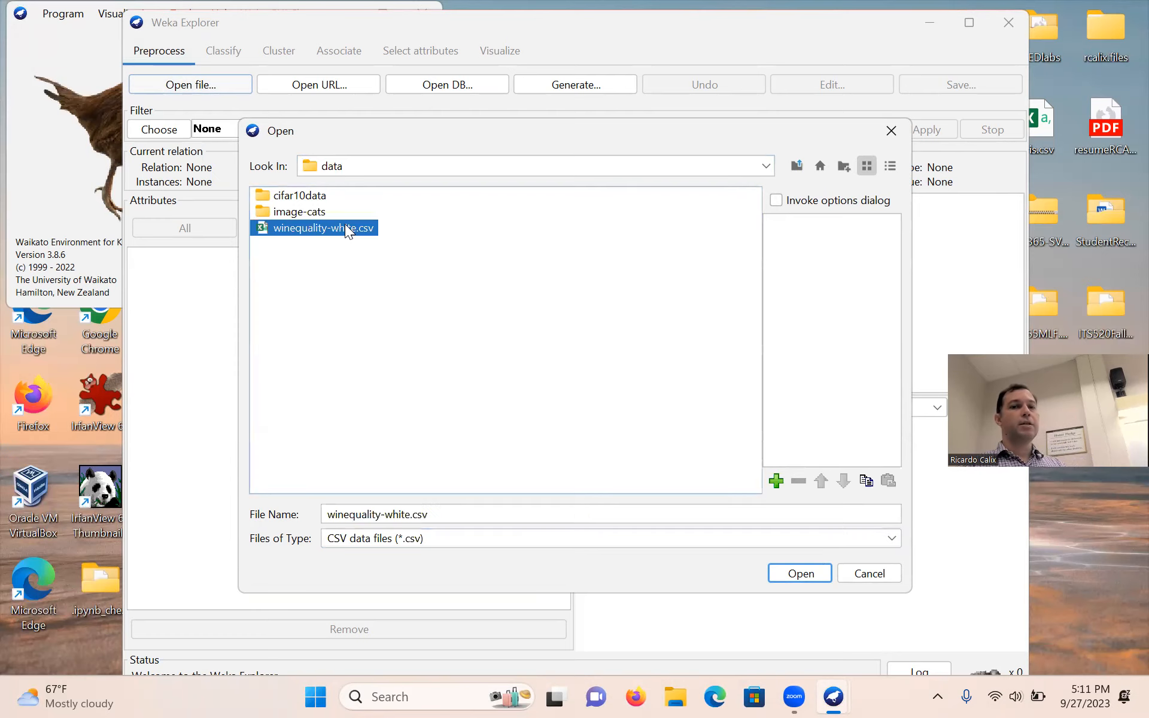
{"action": "left_click", "coordinate": [795, 572]}
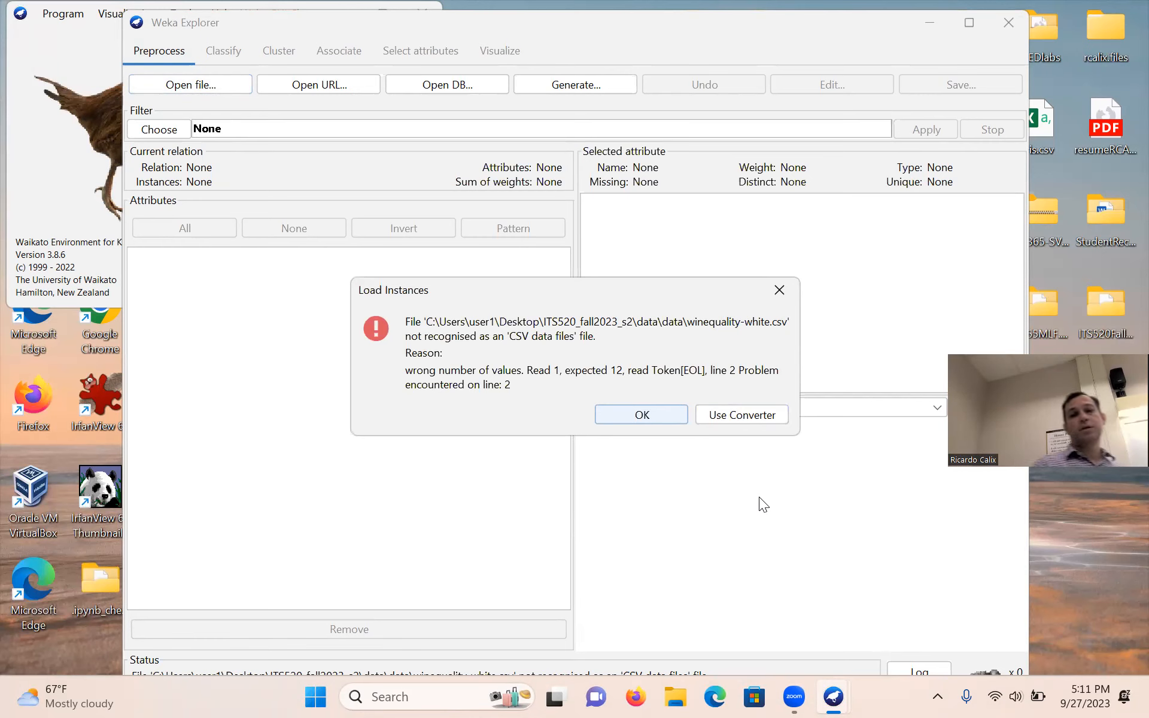
Load the wine file through the CSVLoader converter using a semicolon as the field separator
{"action": "left_click", "coordinate": [743, 415]}
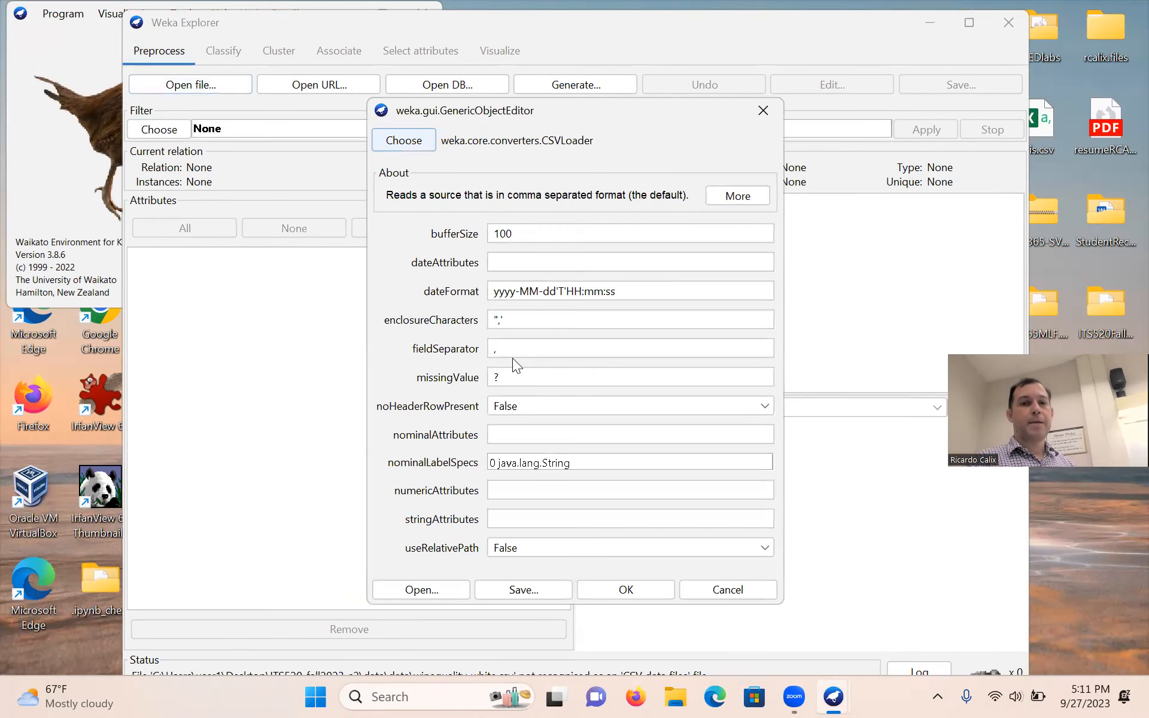
{"action": "left_click", "coordinate": [500, 349]}
{"action": "left_click_drag", "start_coordinate": [501, 349], "coordinate": [487, 353]}
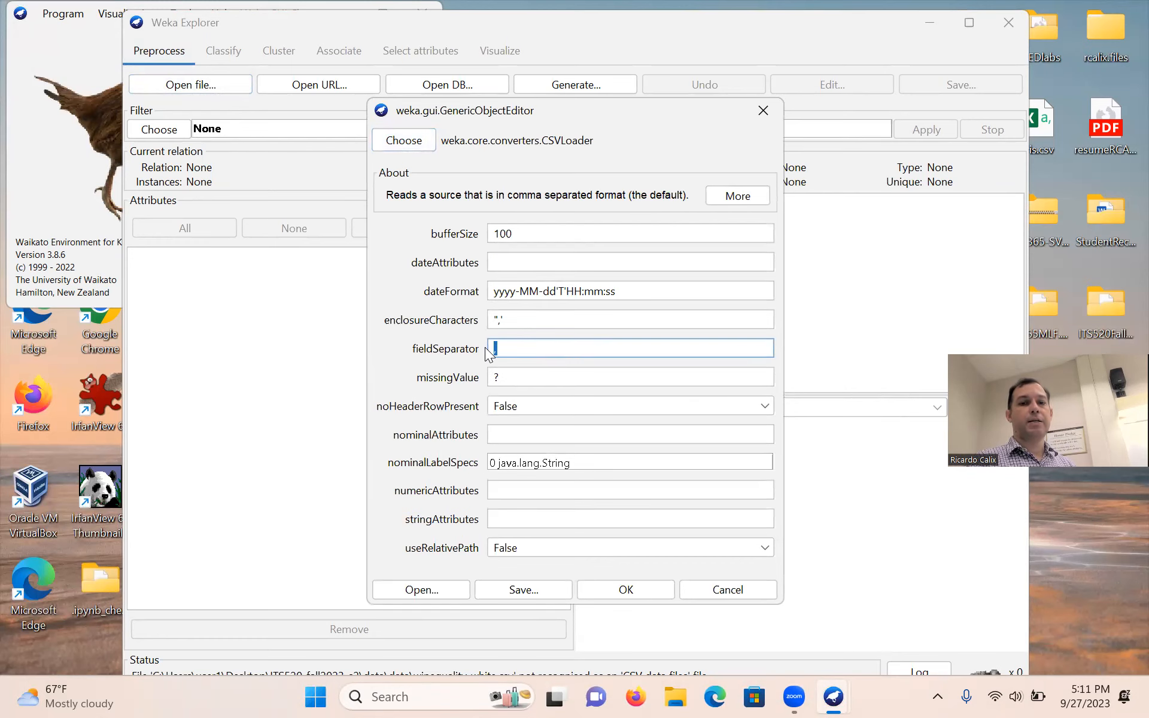
{"action": "type", "text": ";"}
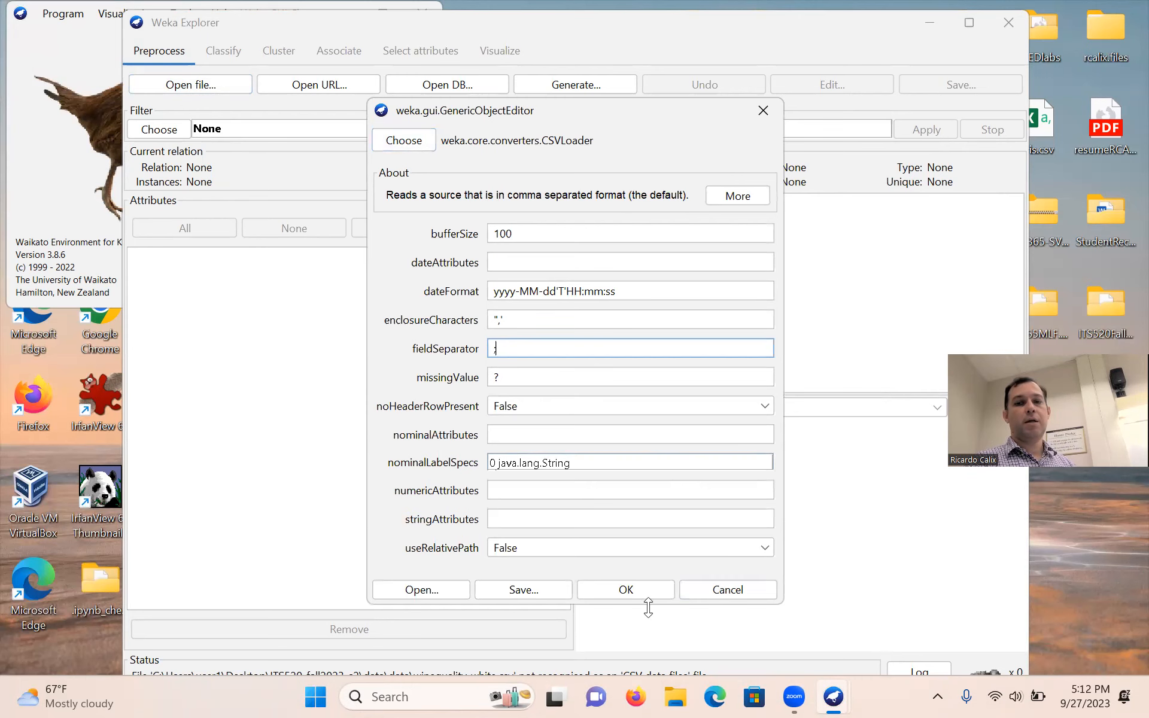
{"action": "left_click", "coordinate": [634, 590]}
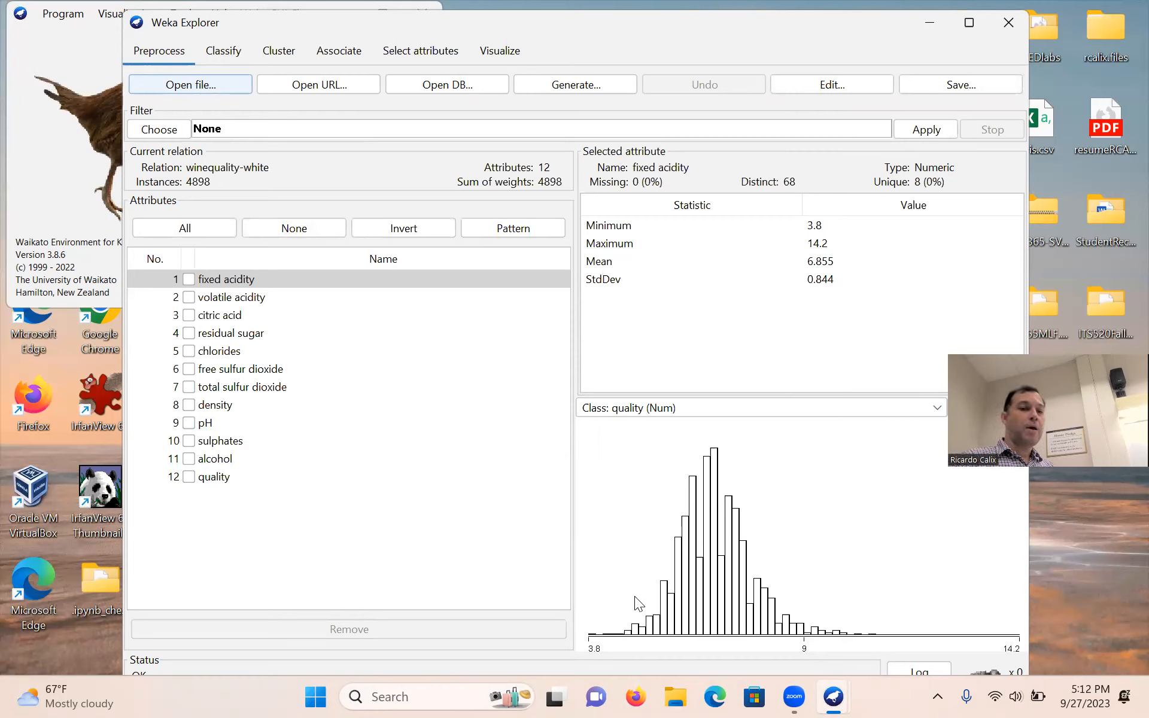
Examine the type, statistics and histogram of each wine attribute from fixed acidity to alcohol, and of the quality attribute
{"action": "left_click", "coordinate": [212, 478]}
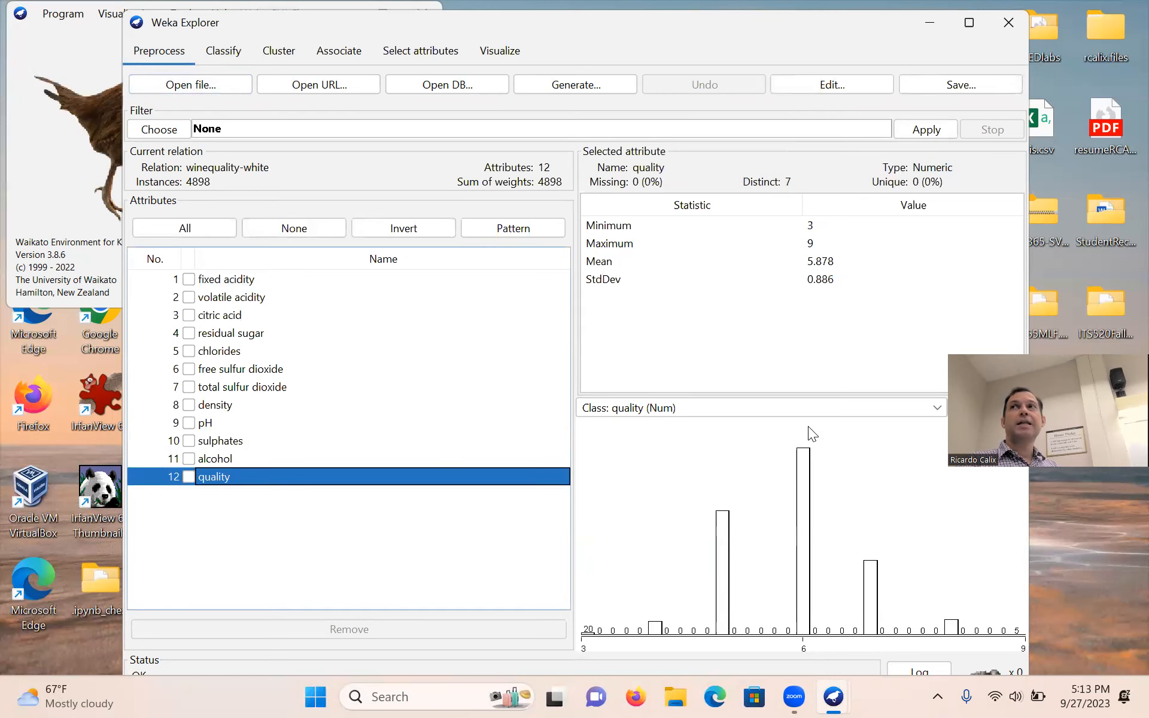
{"action": "mouse_move", "coordinate": [808, 426]}
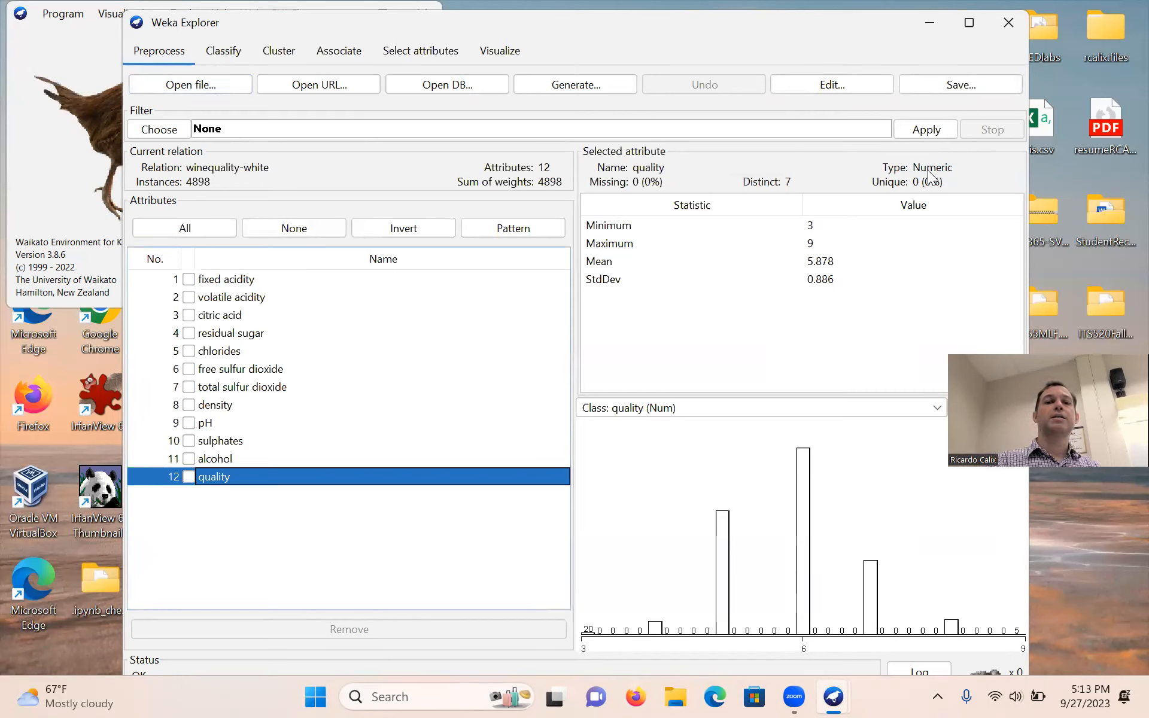
{"action": "left_click", "coordinate": [232, 284]}
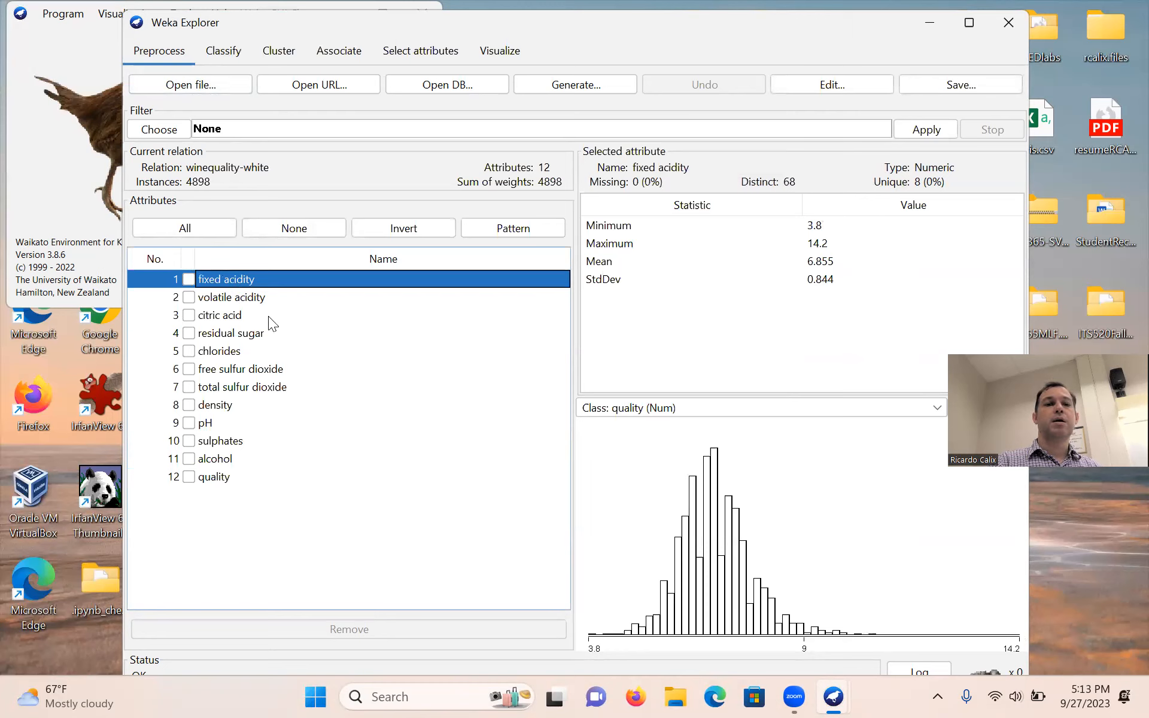
{"action": "left_click", "coordinate": [236, 297]}
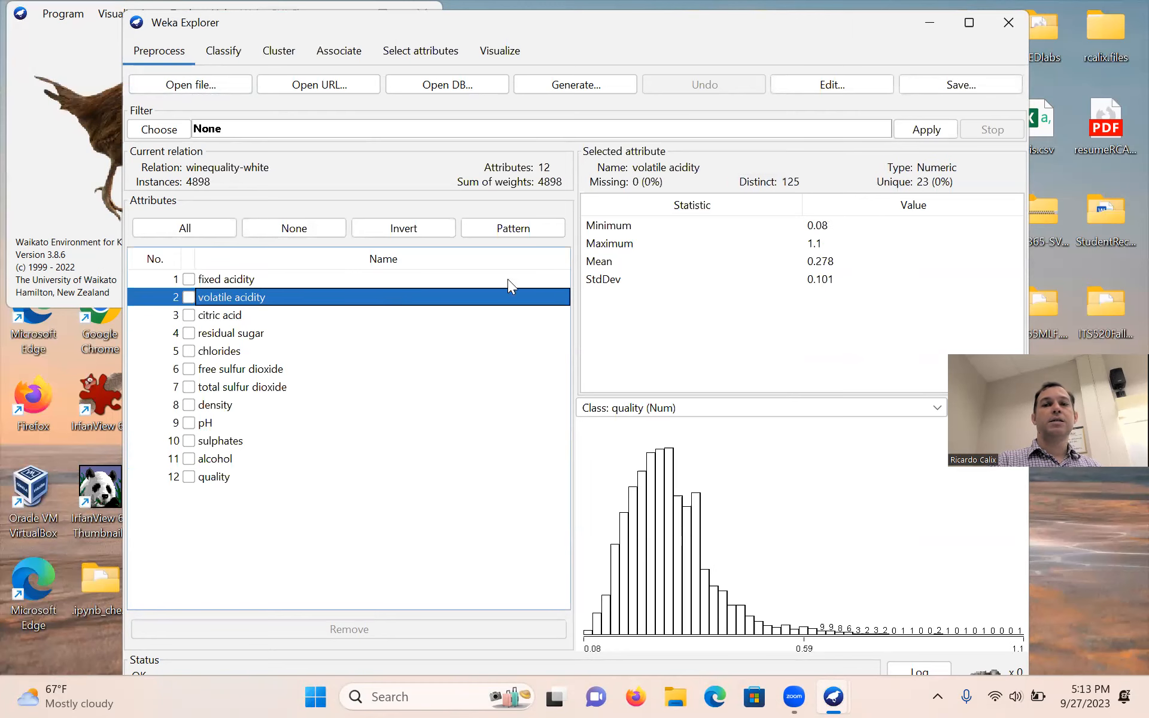
{"action": "left_click", "coordinate": [228, 316]}
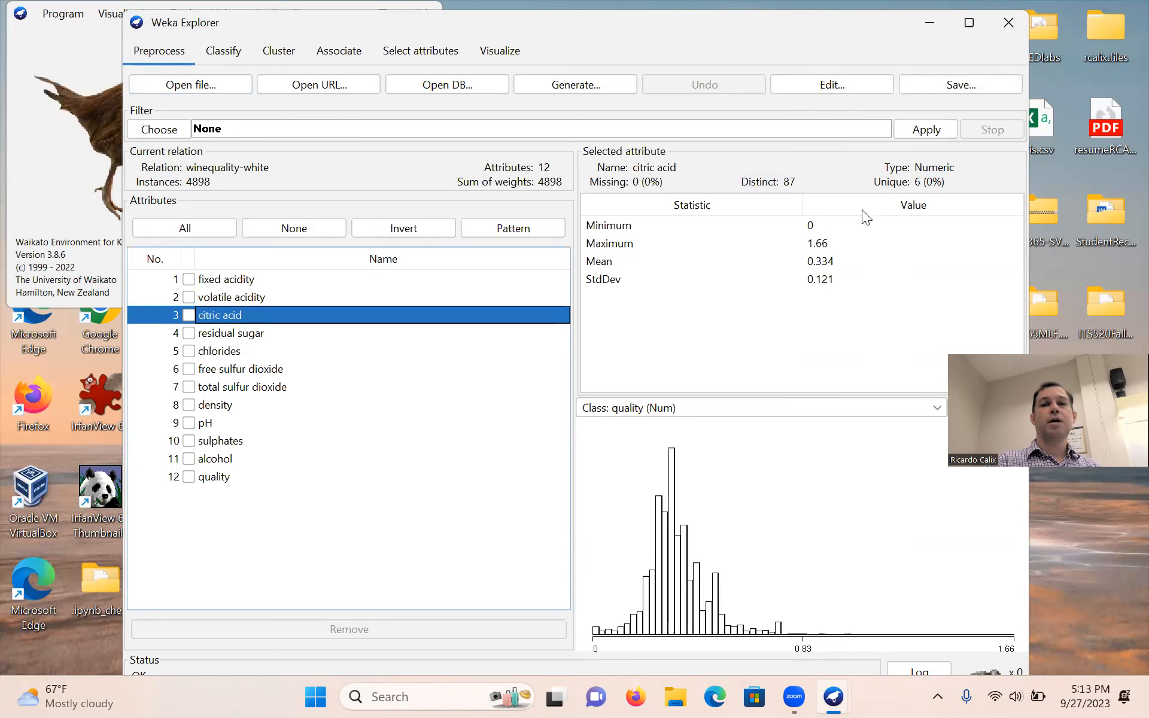
{"action": "left_click", "coordinate": [257, 333]}
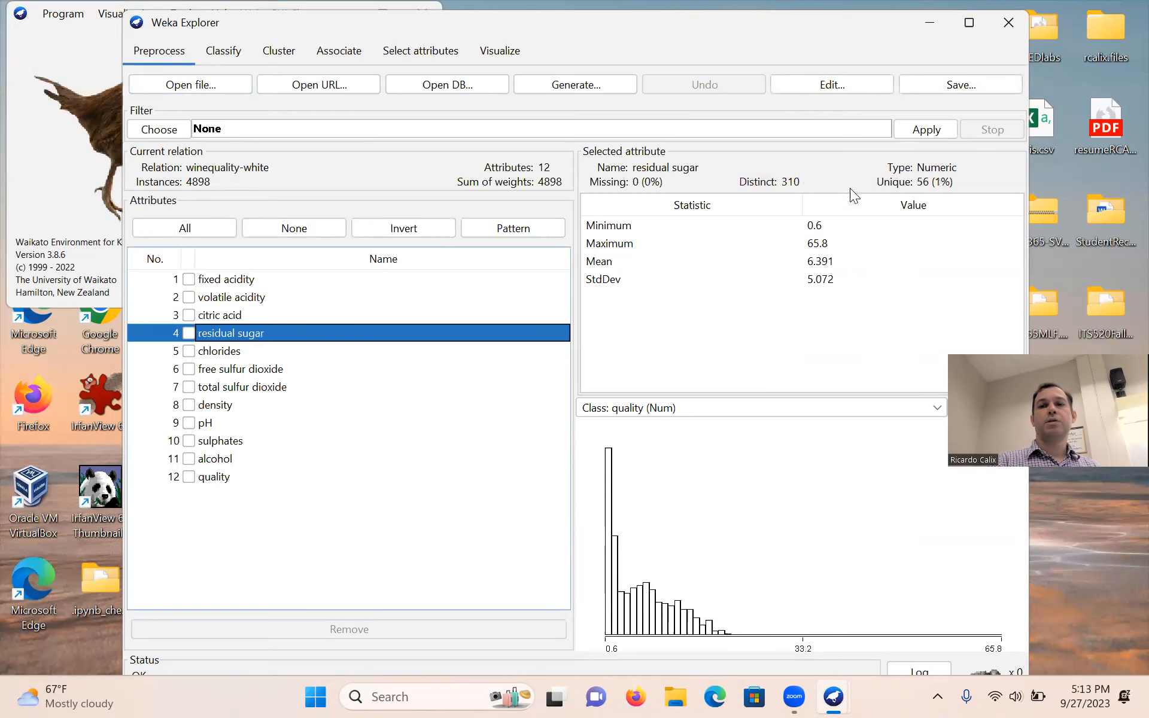
{"action": "left_click", "coordinate": [238, 354]}
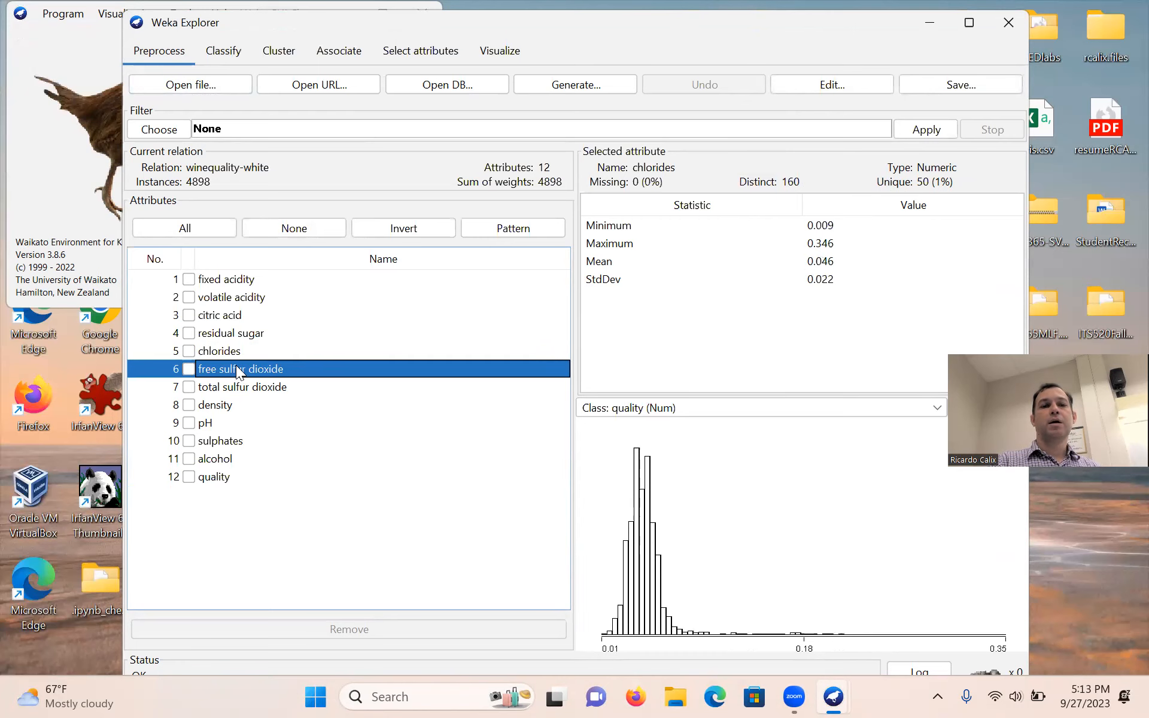
{"action": "left_click", "coordinate": [237, 367]}
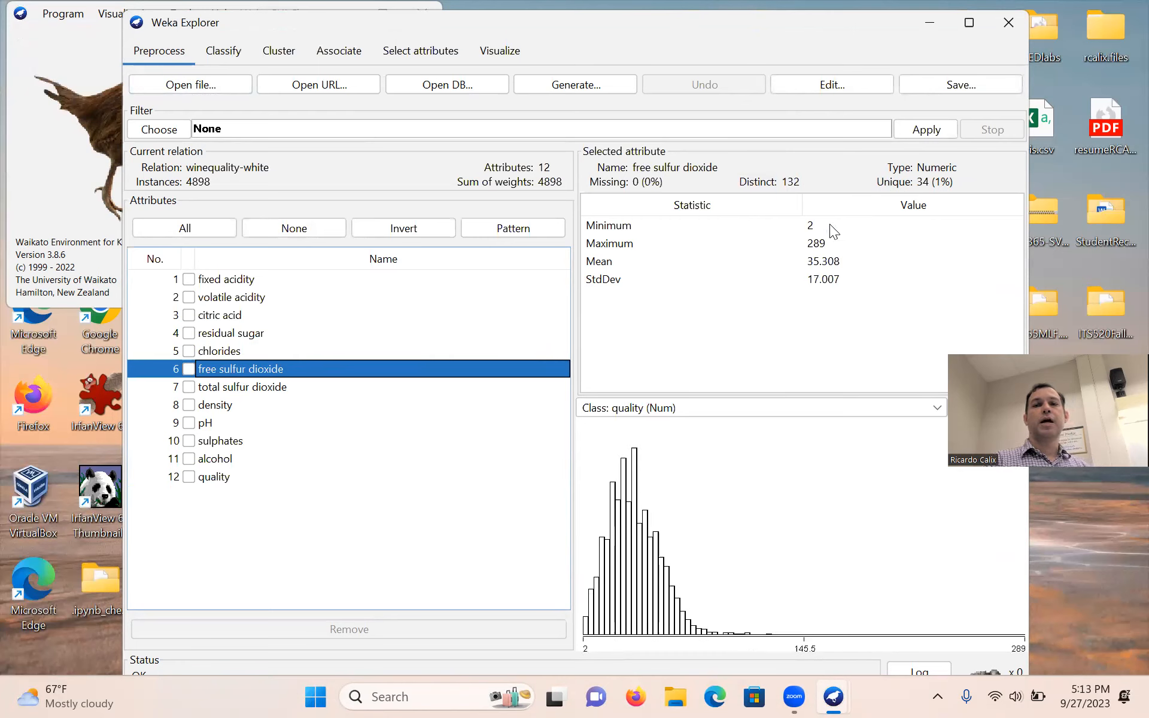
{"action": "left_click", "coordinate": [265, 388]}
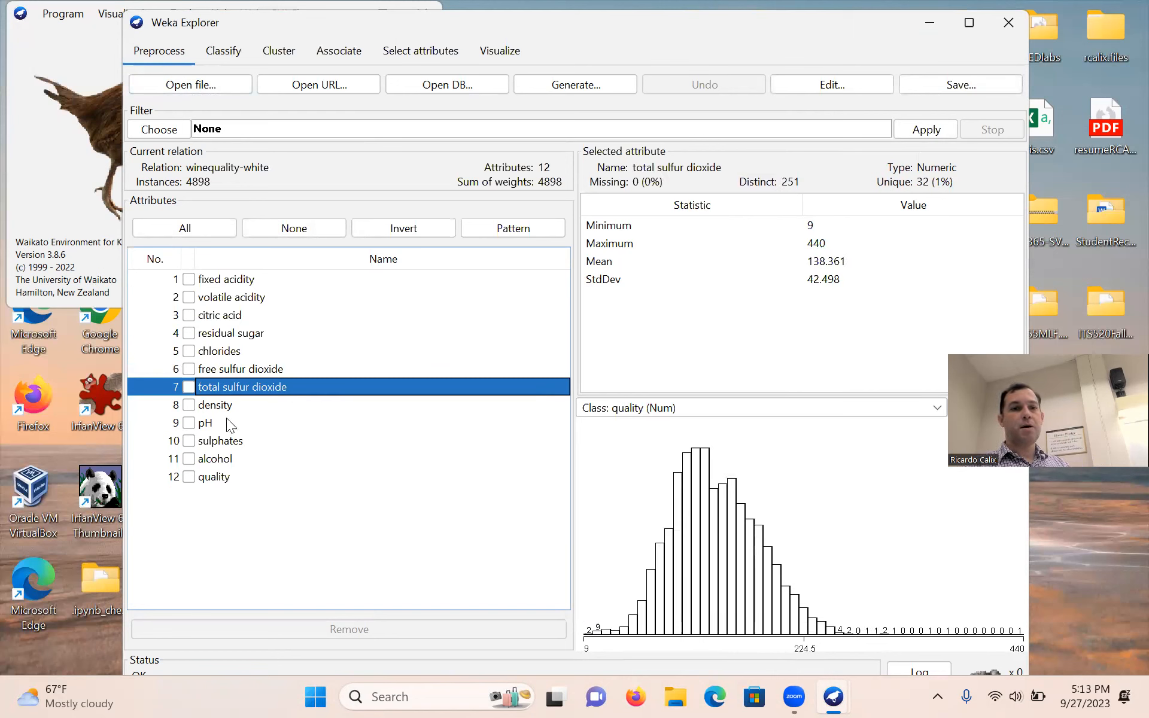
{"action": "left_click", "coordinate": [214, 408]}
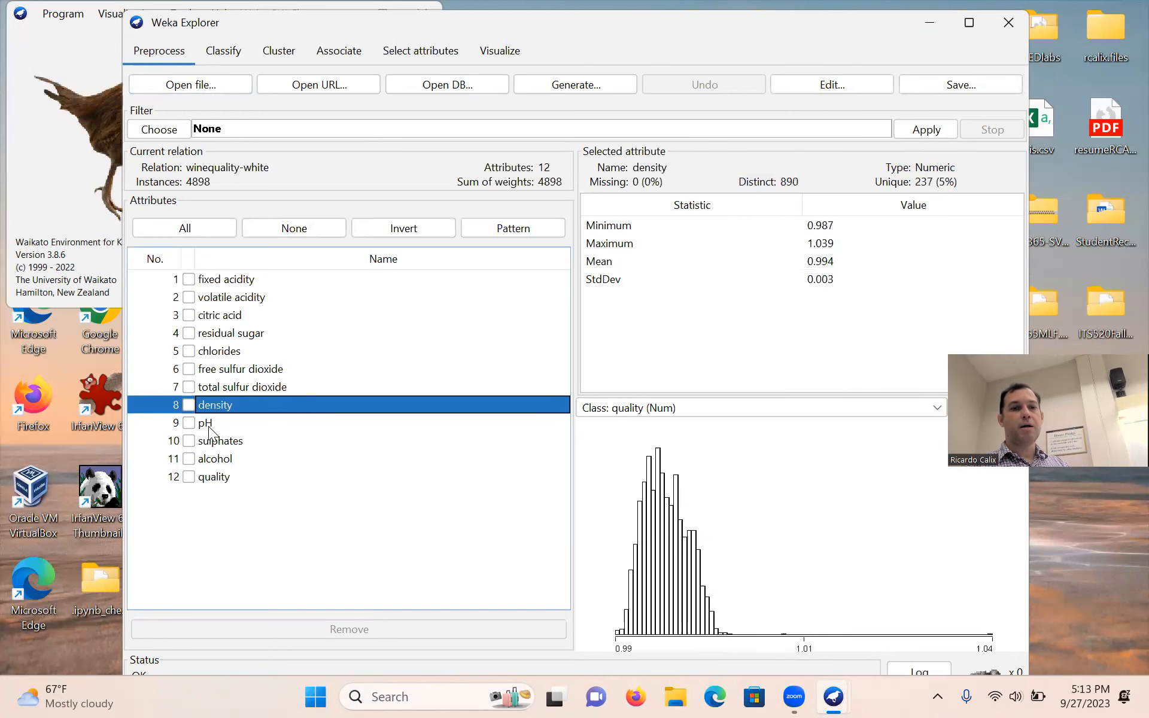
{"action": "left_click", "coordinate": [208, 425]}
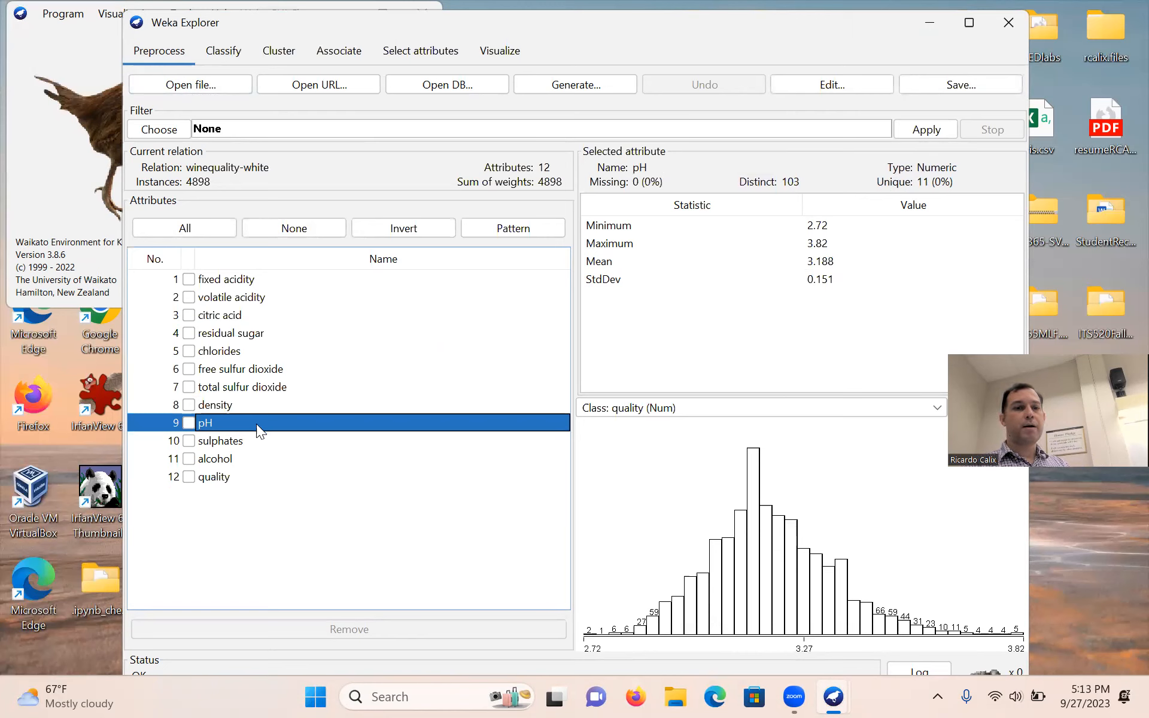
{"action": "left_click", "coordinate": [220, 444]}
{"action": "left_click", "coordinate": [218, 461]}
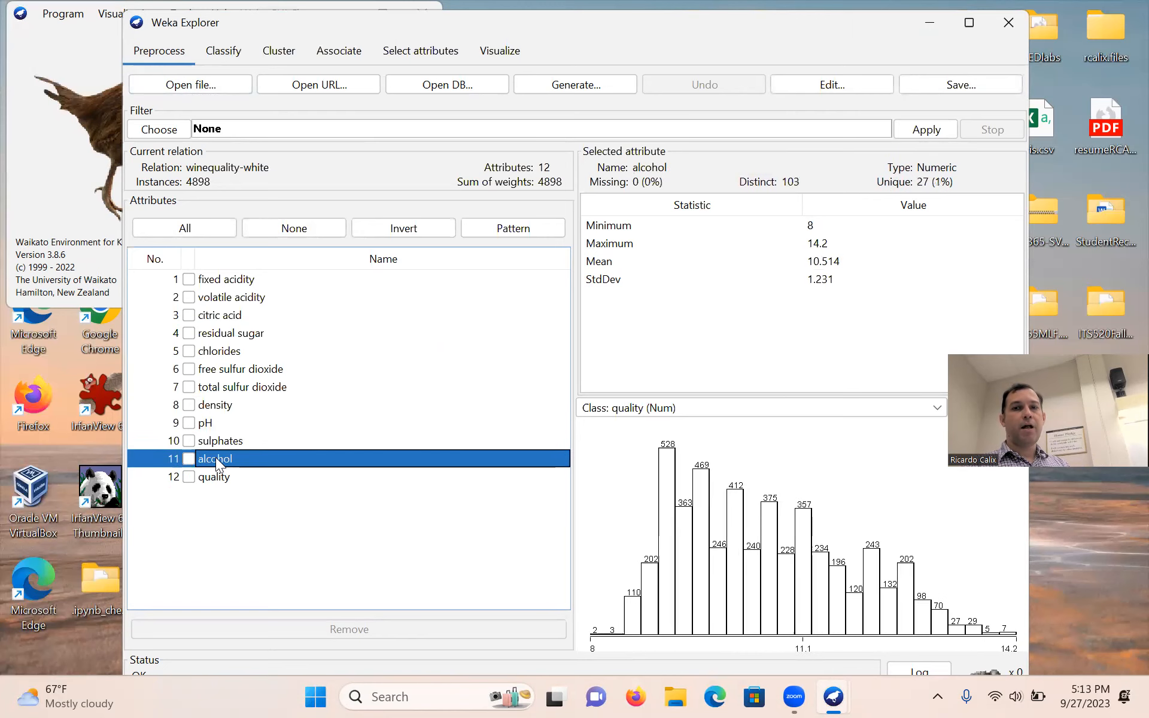
{"action": "left_click", "coordinate": [220, 478]}
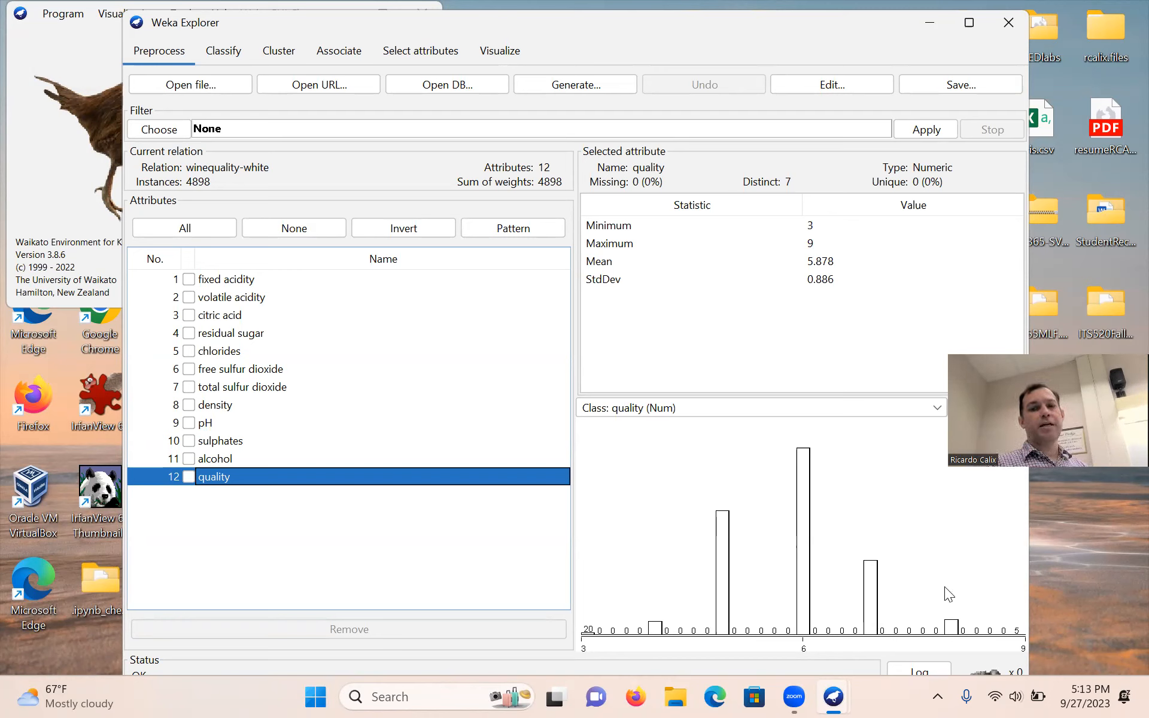
{"action": "mouse_move", "coordinate": [803, 585]}
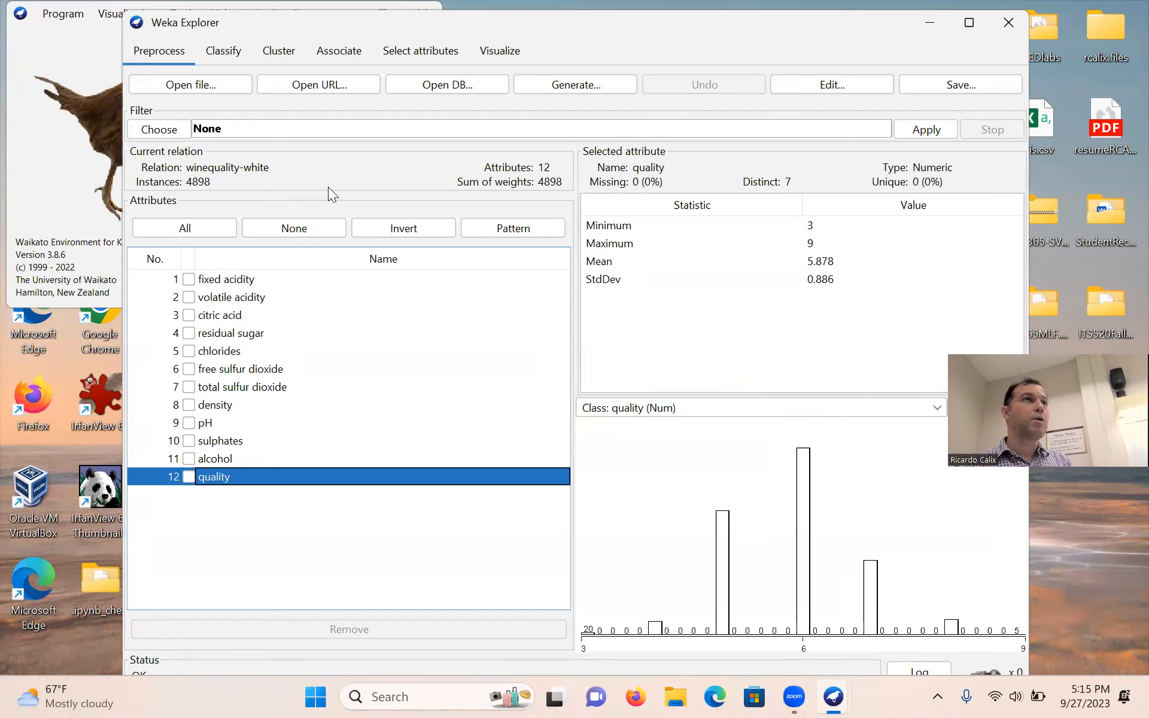
Set the classification test option to a percentage split for the wine data
{"action": "left_click", "coordinate": [222, 54]}
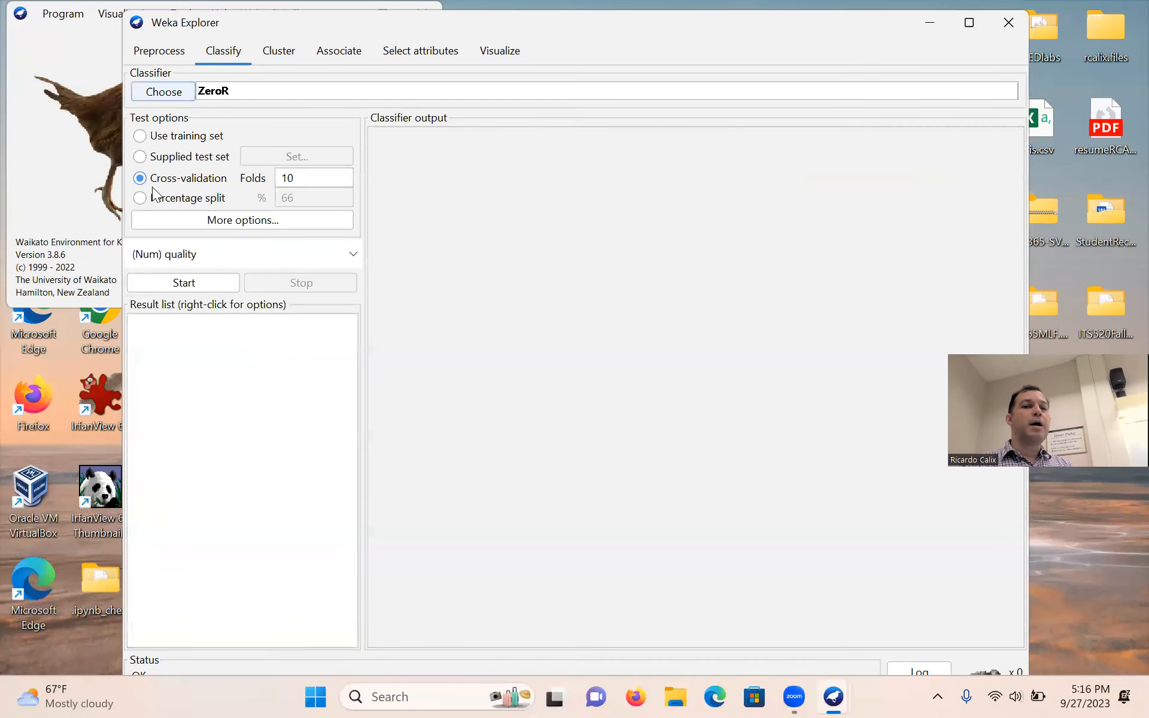
{"action": "left_click", "coordinate": [142, 198]}
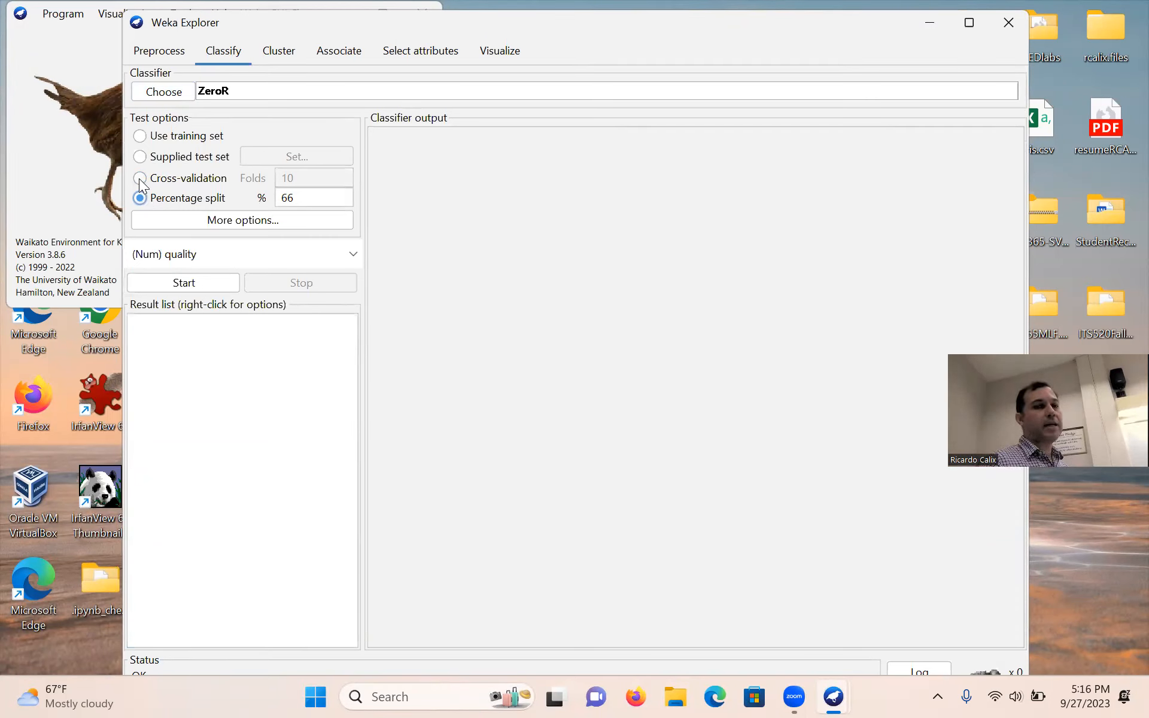
Set the test option to 10-fold cross-validation and select quality as the class attribute
{"action": "left_click", "coordinate": [139, 179]}
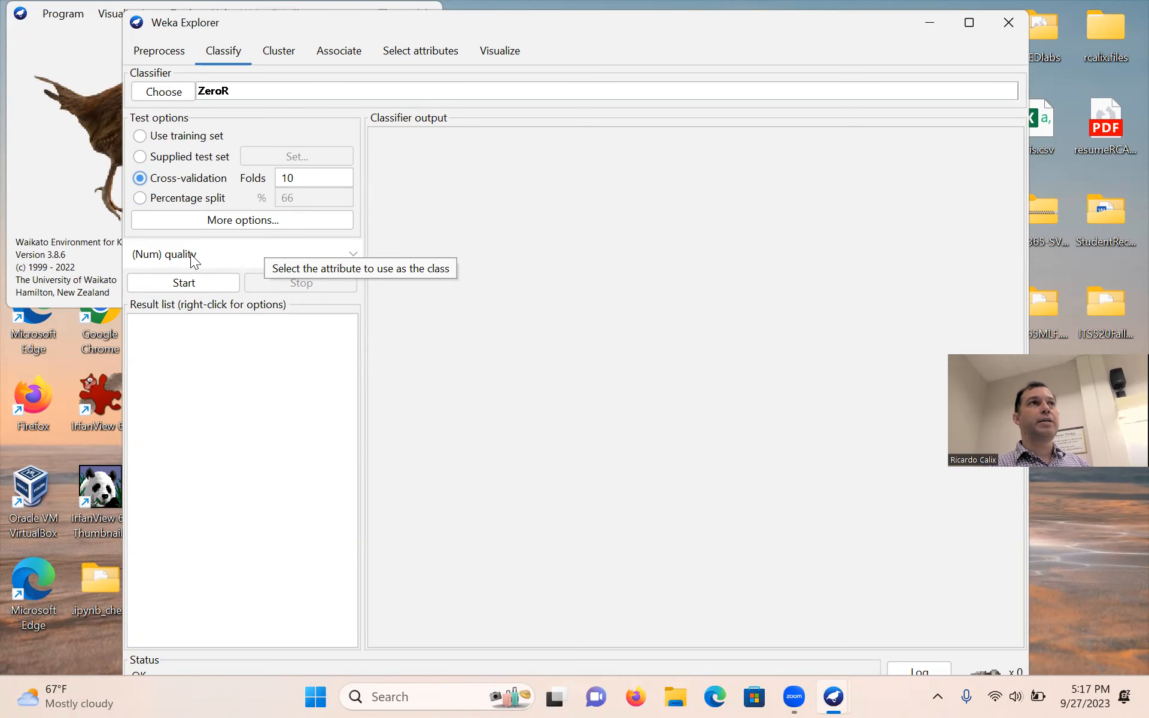
{"action": "left_click", "coordinate": [353, 256]}
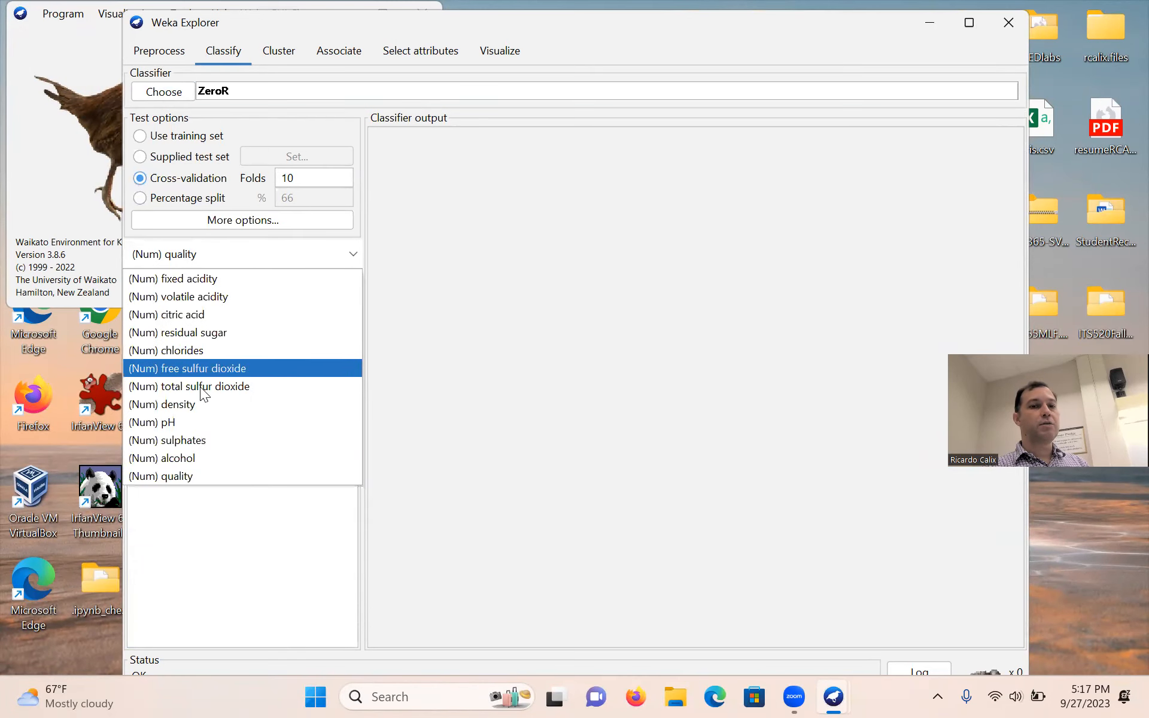
{"action": "left_click", "coordinate": [182, 477]}
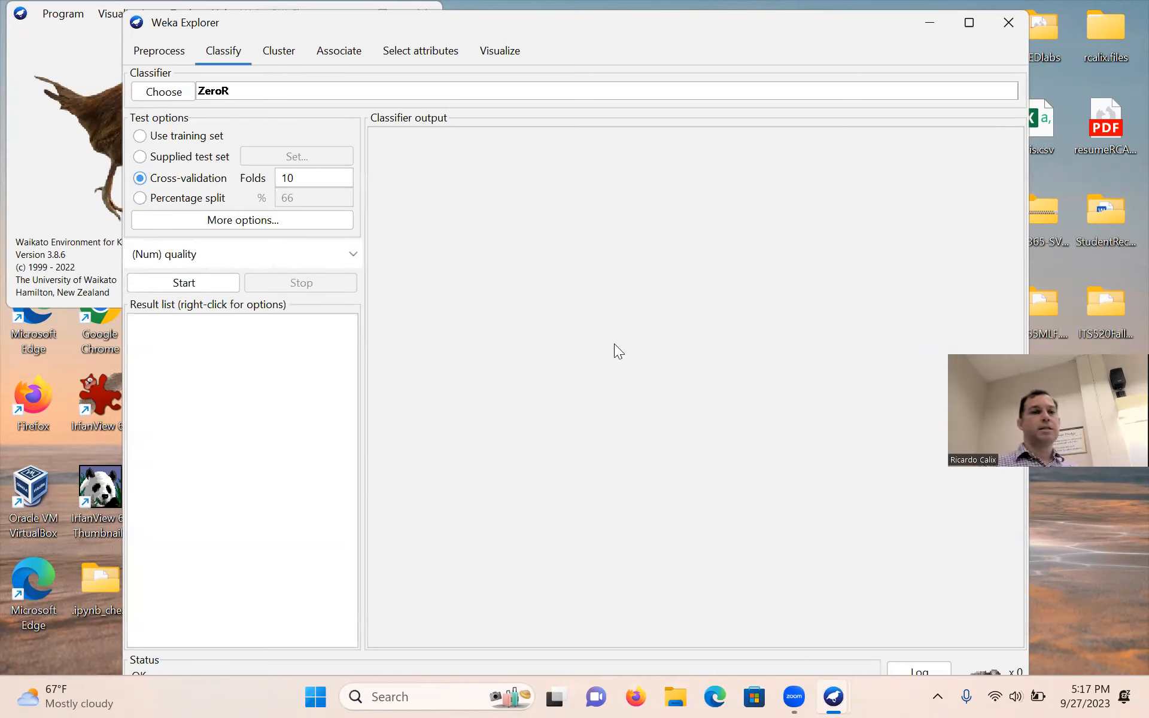
Examine which bayes, functions, lazy, meta and trees classifiers are available for the numeric quality class
{"action": "left_click", "coordinate": [174, 92]}
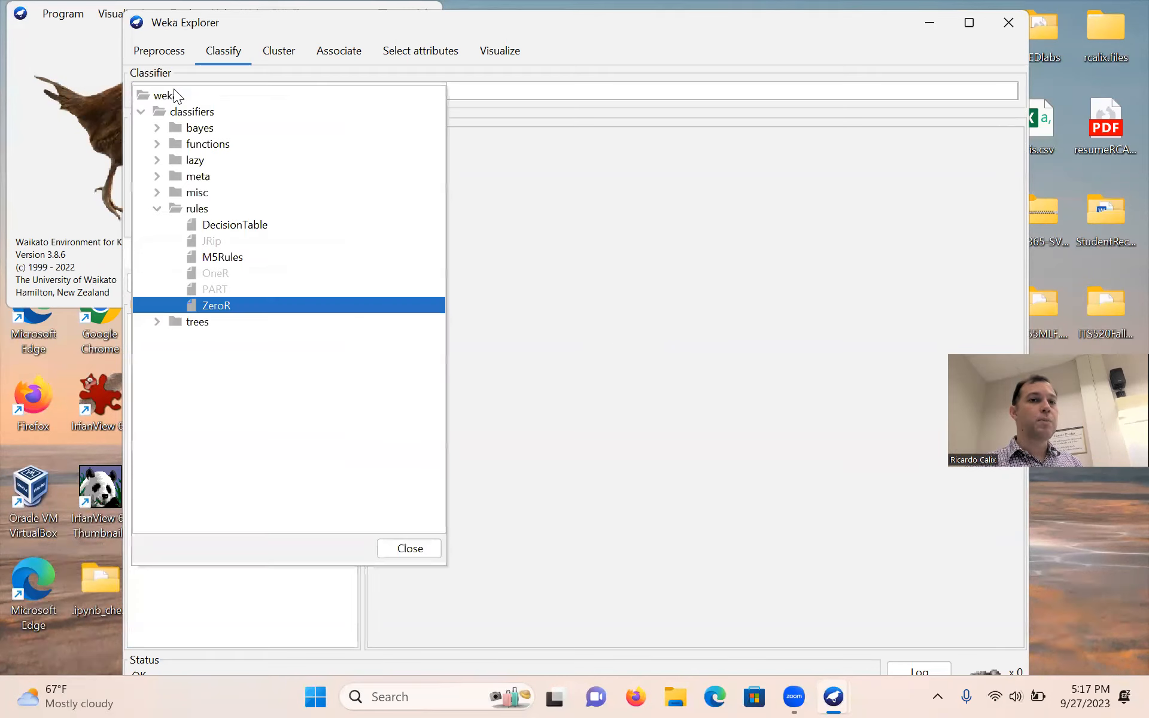
{"action": "left_click", "coordinate": [154, 208]}
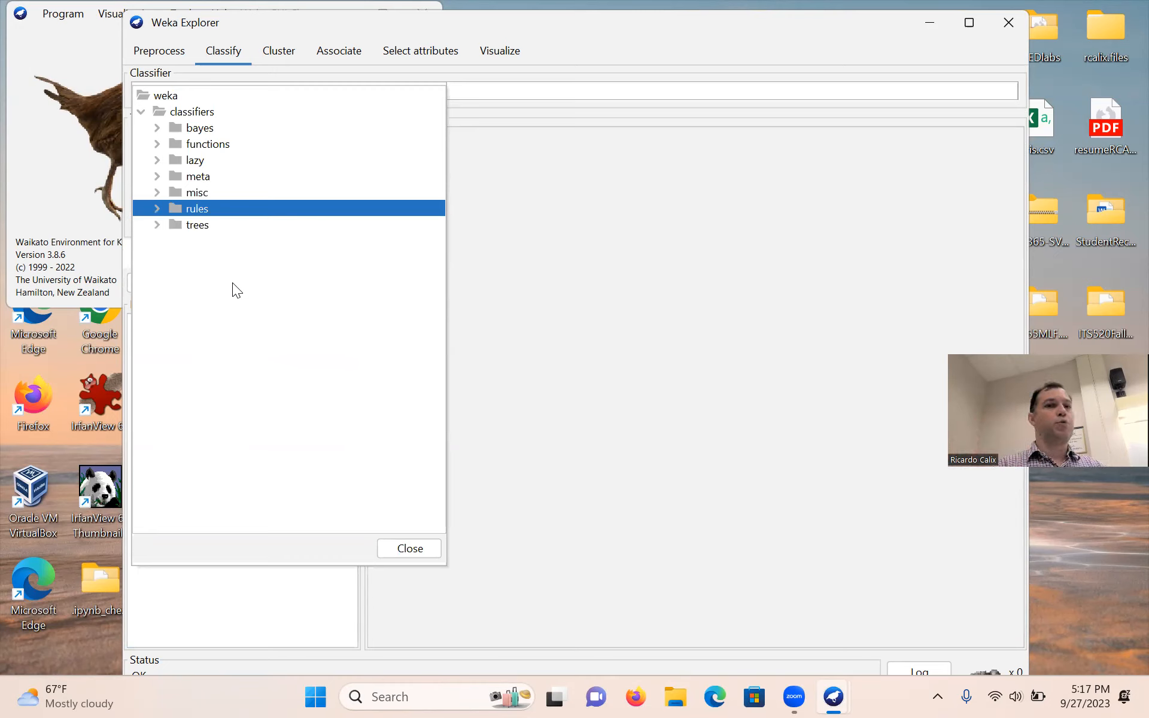
{"action": "left_click", "coordinate": [157, 128]}
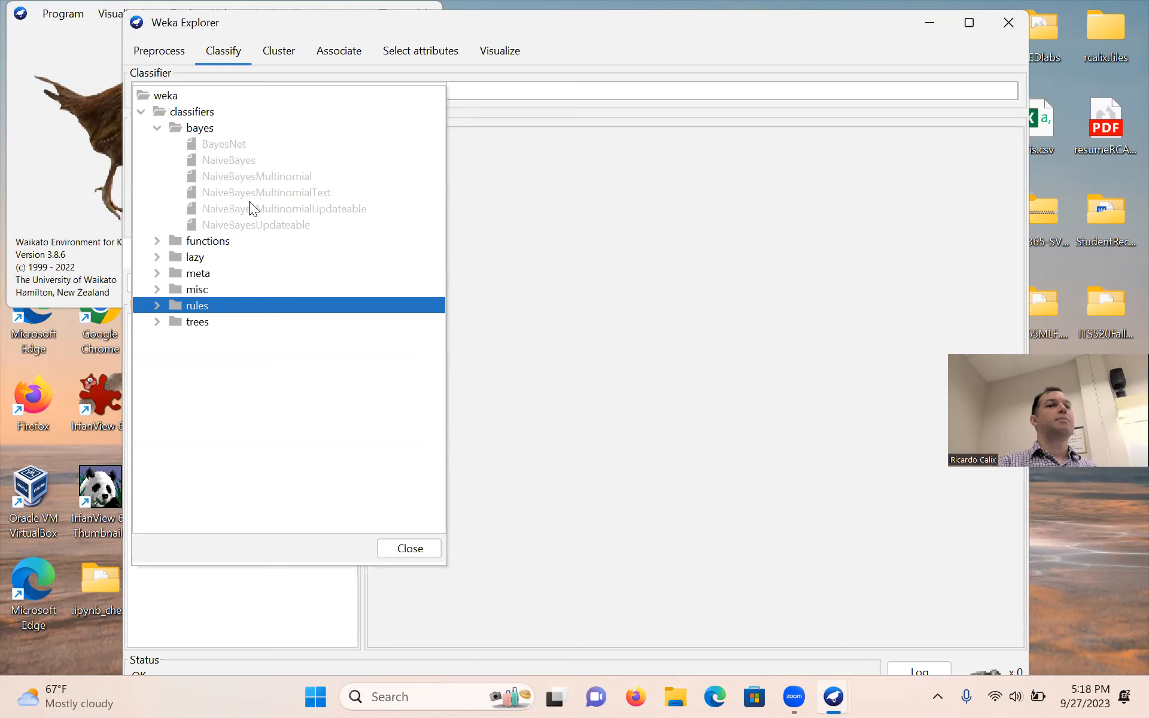
{"action": "left_click", "coordinate": [156, 127]}
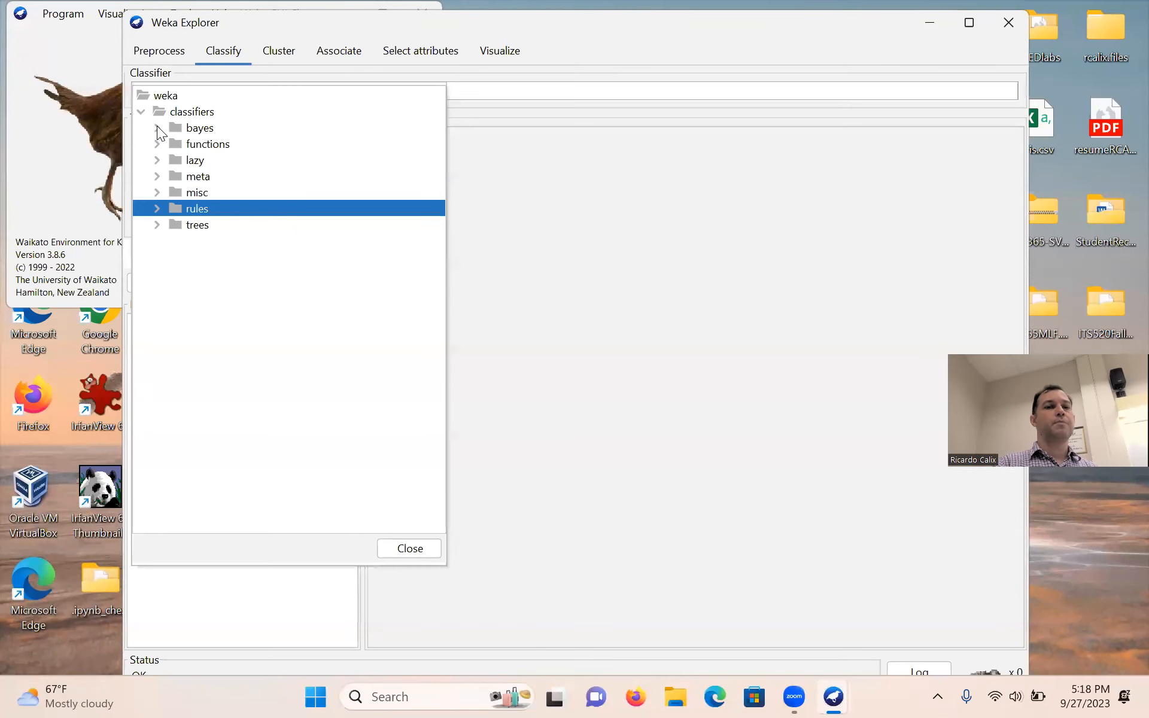
{"action": "left_click", "coordinate": [155, 143]}
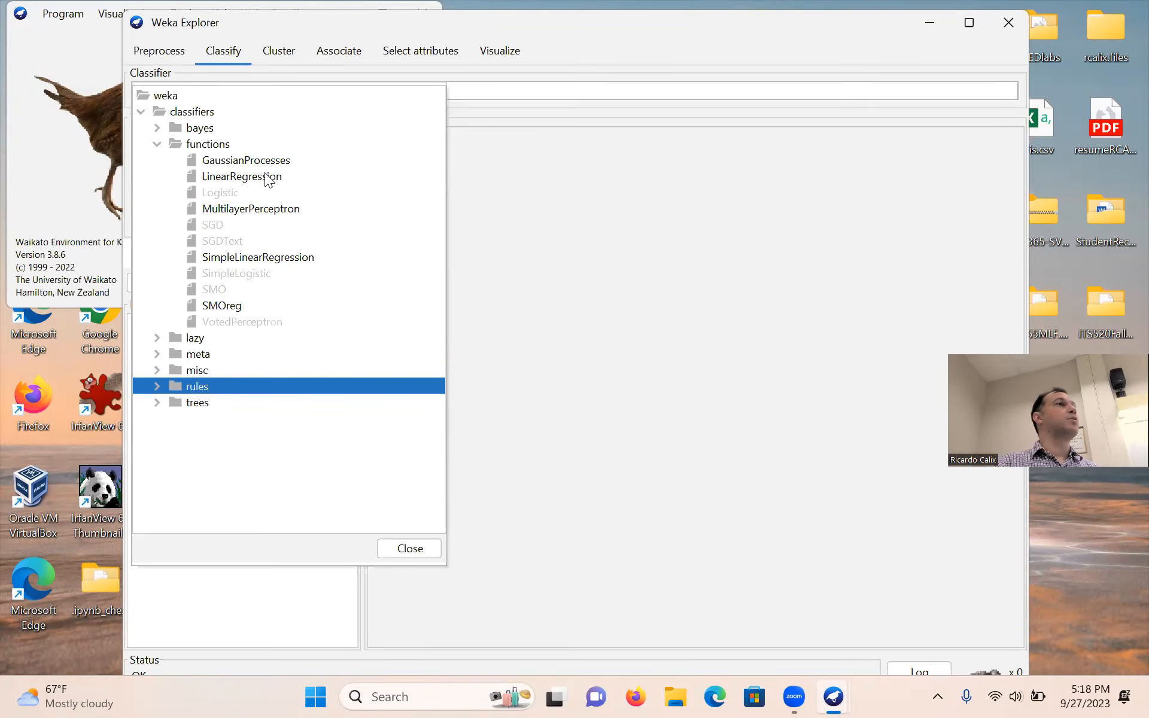
{"action": "mouse_move", "coordinate": [267, 181]}
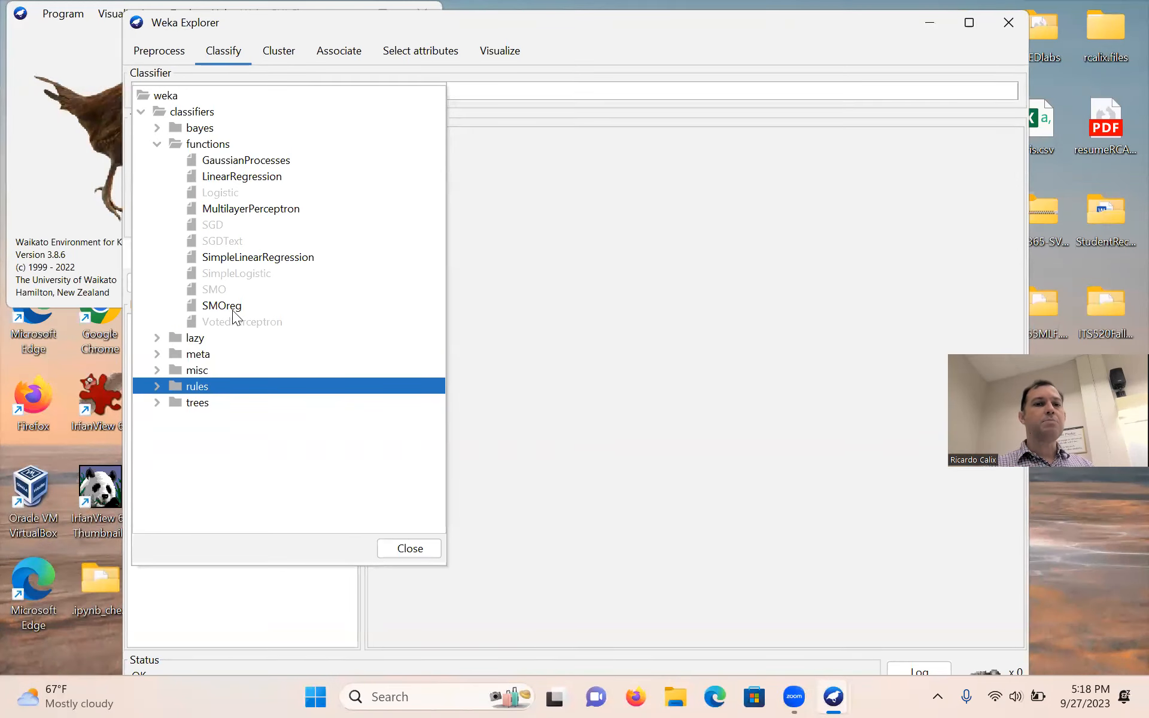
{"action": "mouse_move", "coordinate": [239, 307]}
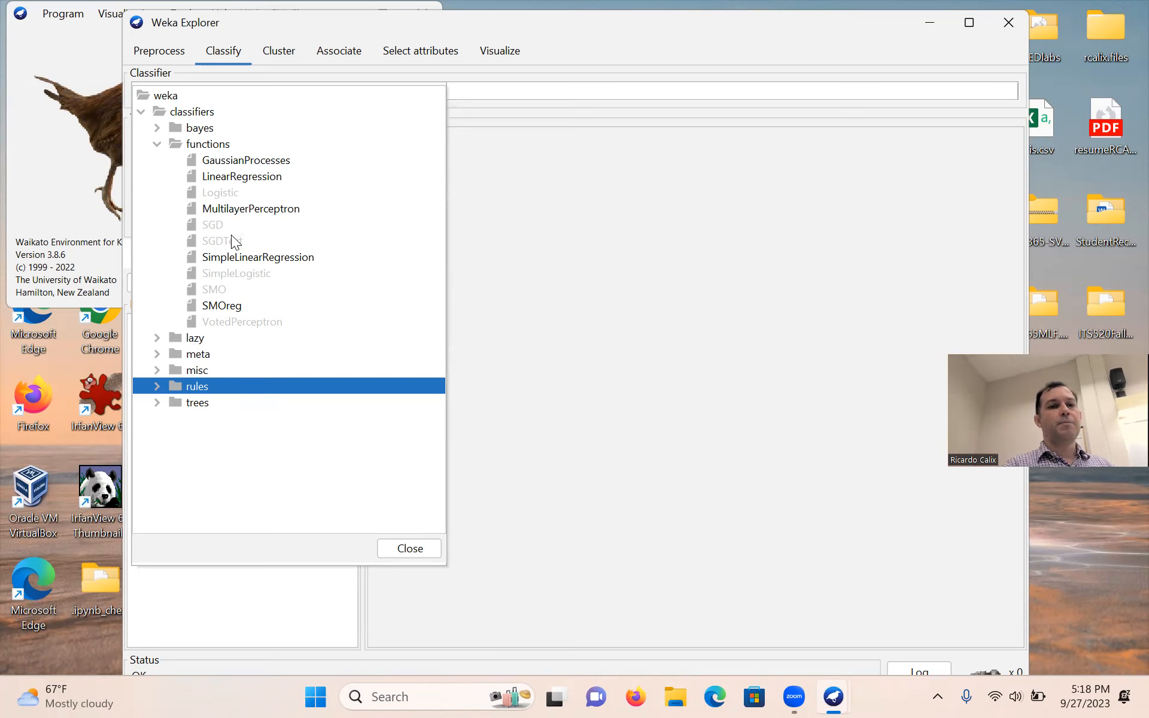
{"action": "left_click", "coordinate": [155, 338]}
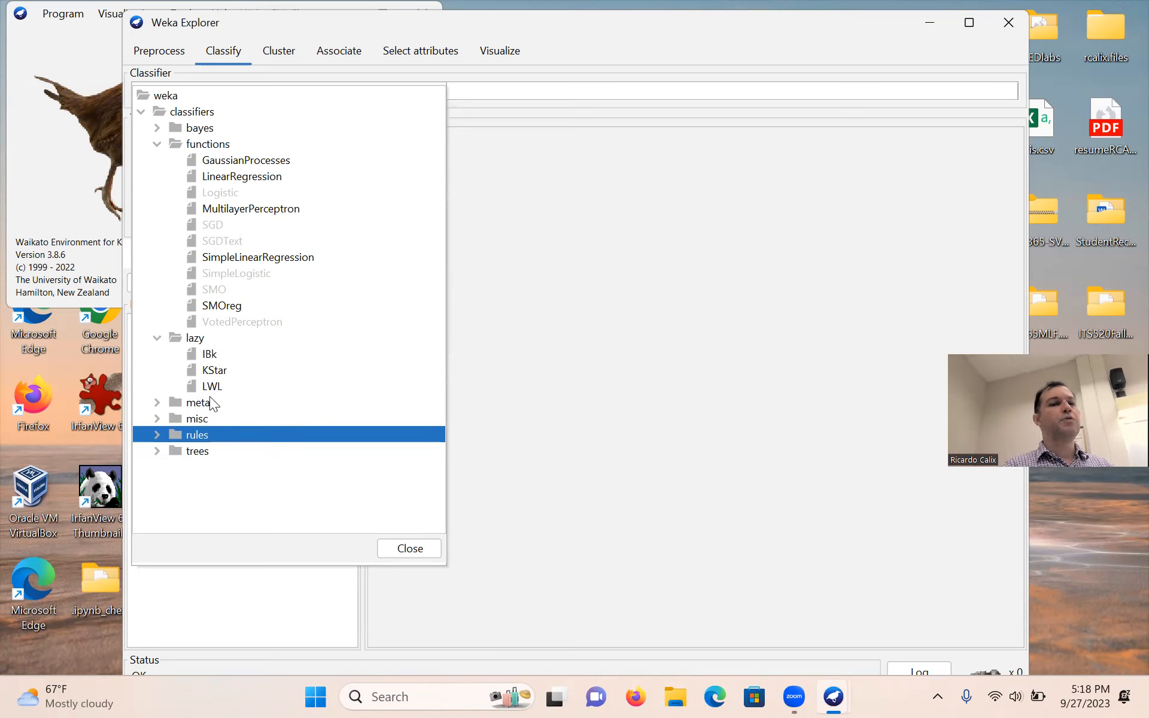
{"action": "left_click", "coordinate": [155, 337]}
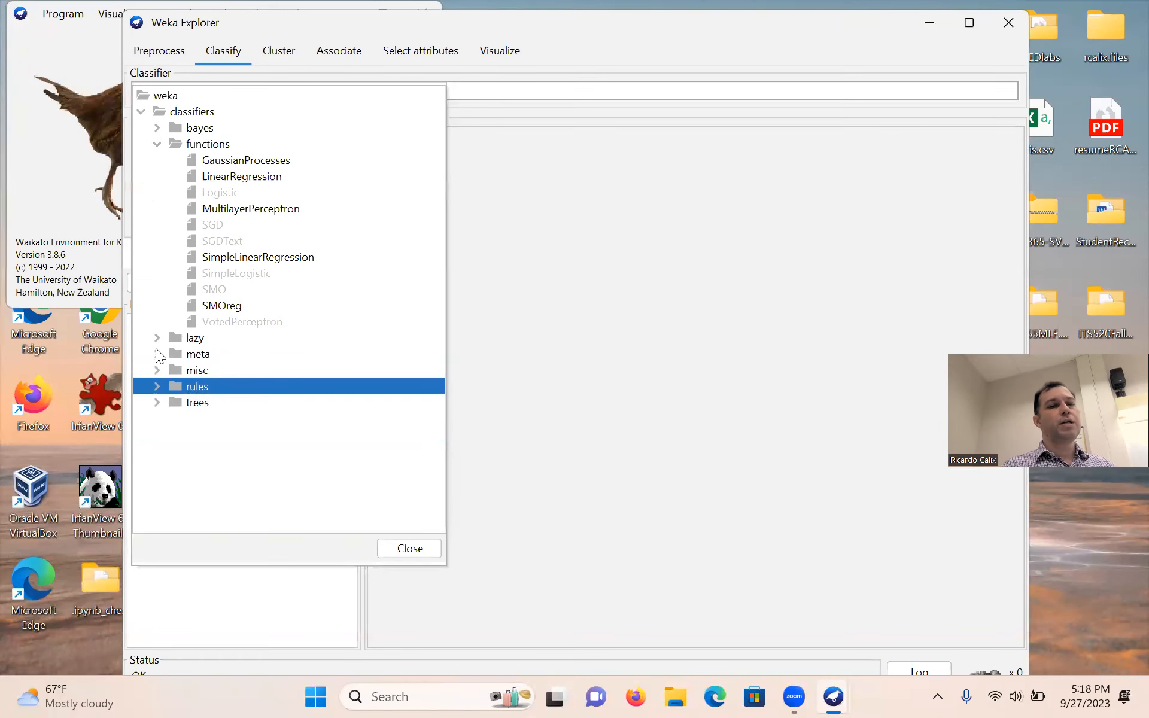
{"action": "left_click", "coordinate": [156, 351]}
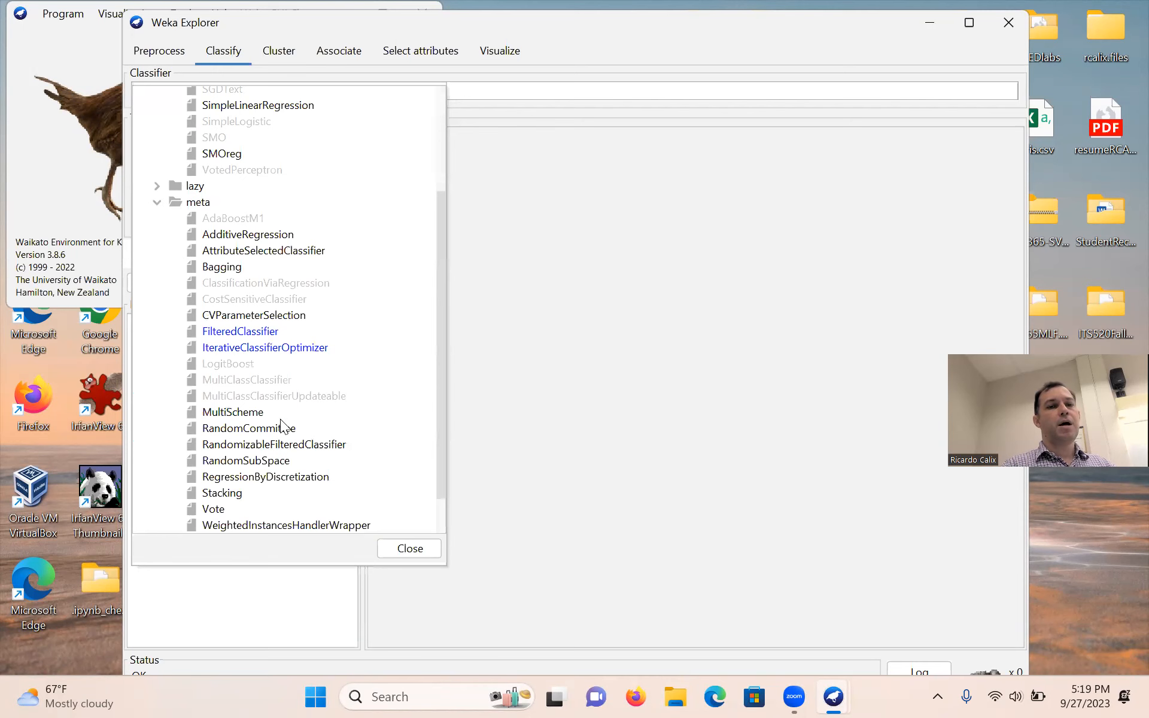
{"action": "scroll", "coordinate": [287, 418], "scroll_direction": "down", "scroll_amount": 1}
{"action": "scroll", "coordinate": [251, 374], "scroll_direction": "up", "scroll_amount": 2}
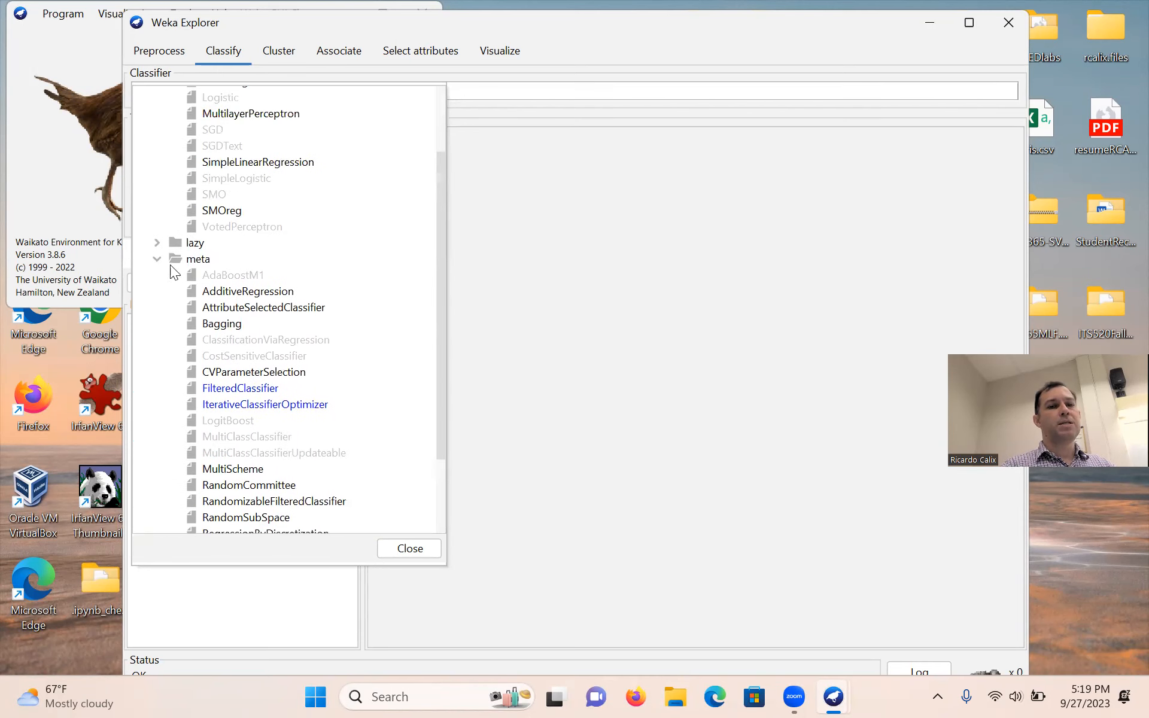
{"action": "left_click", "coordinate": [156, 258]}
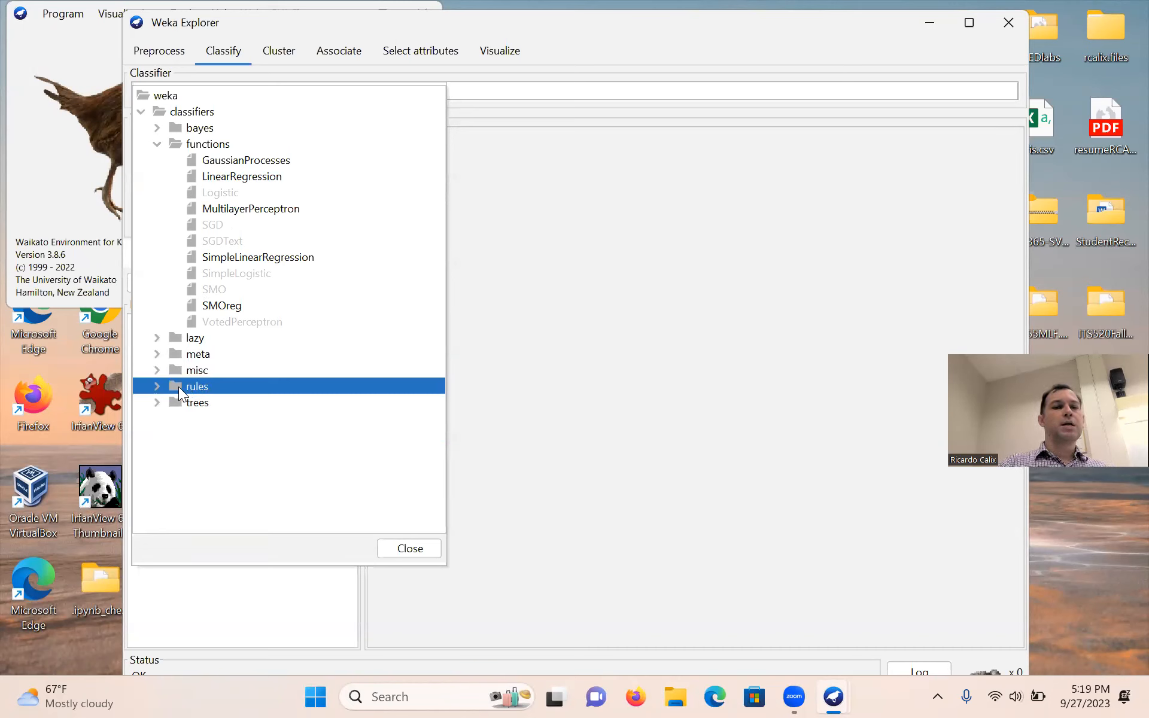
{"action": "left_click", "coordinate": [157, 403]}
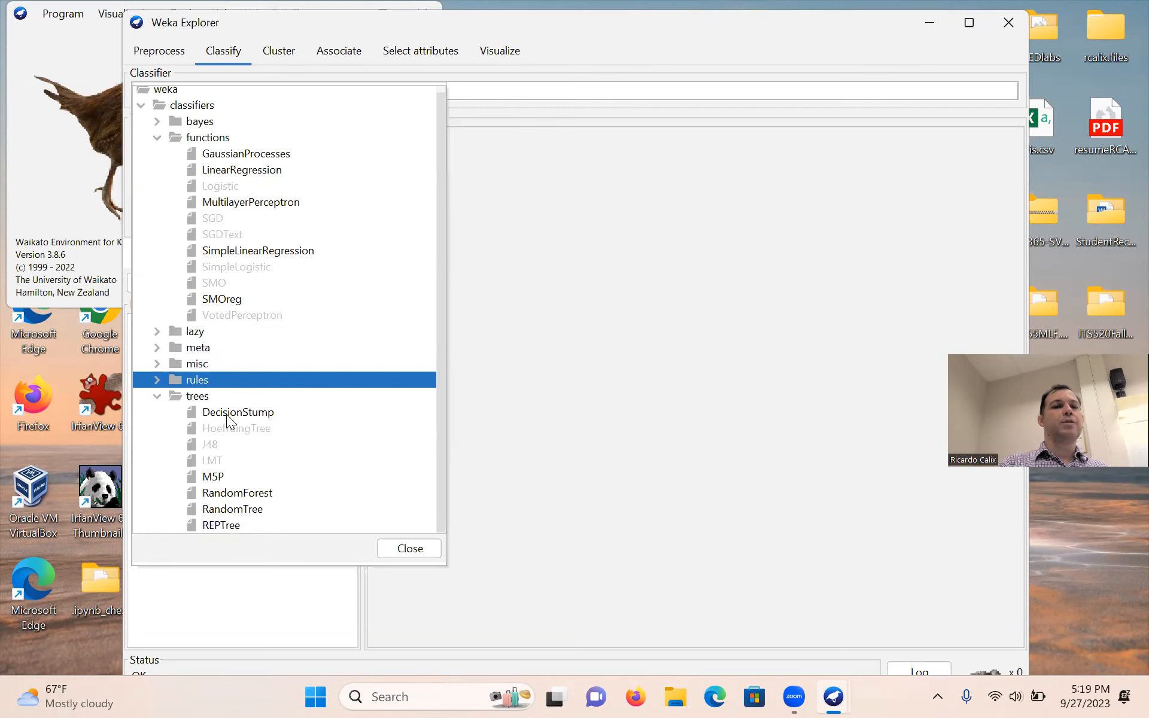
{"action": "mouse_move", "coordinate": [231, 414]}
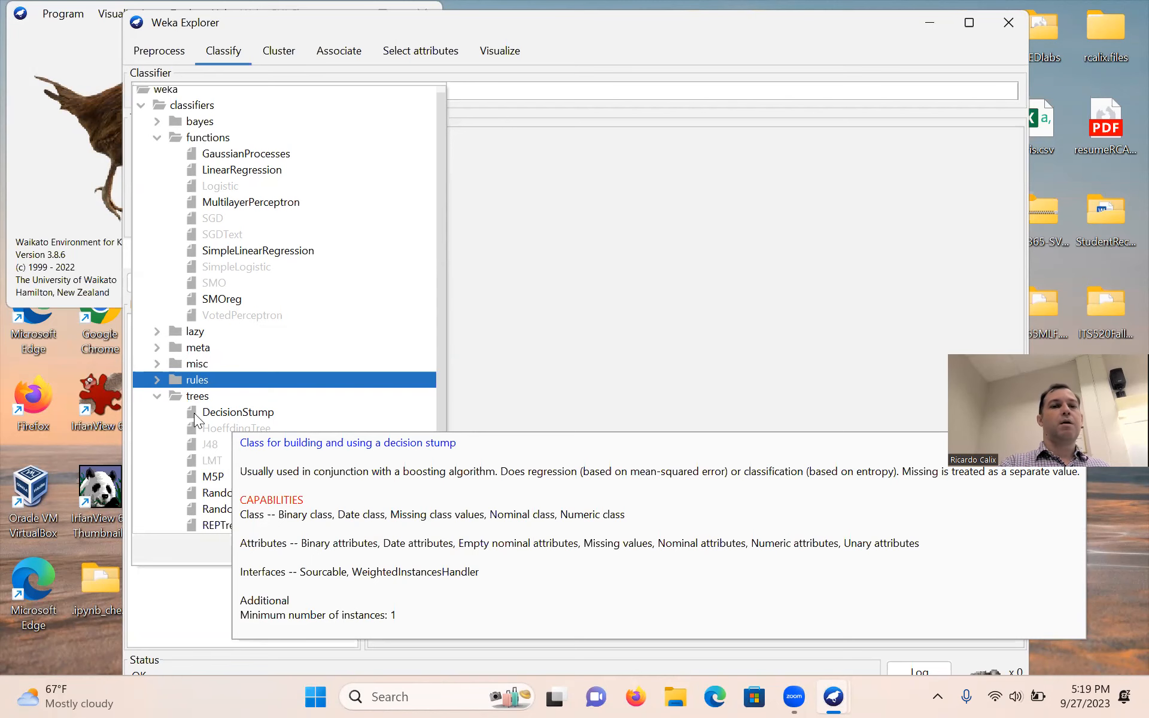
{"action": "left_click", "coordinate": [158, 394]}
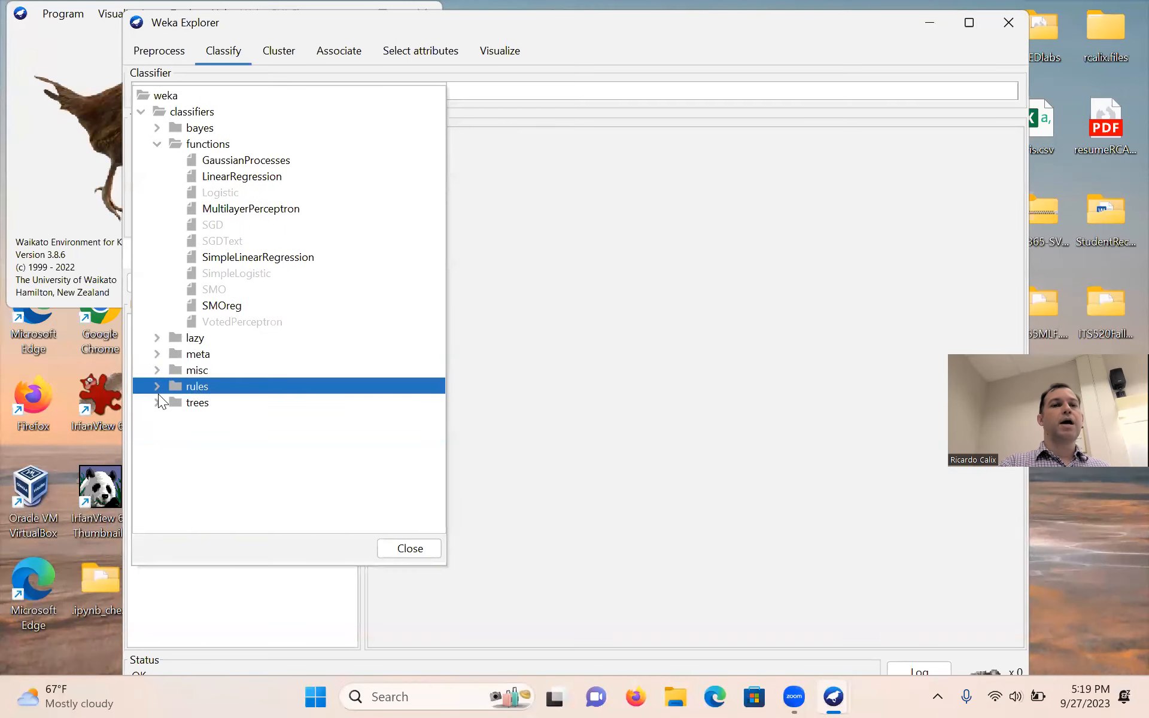
Choose LinearRegression as the classifier and run it on the wine data
{"action": "left_click", "coordinate": [219, 175]}
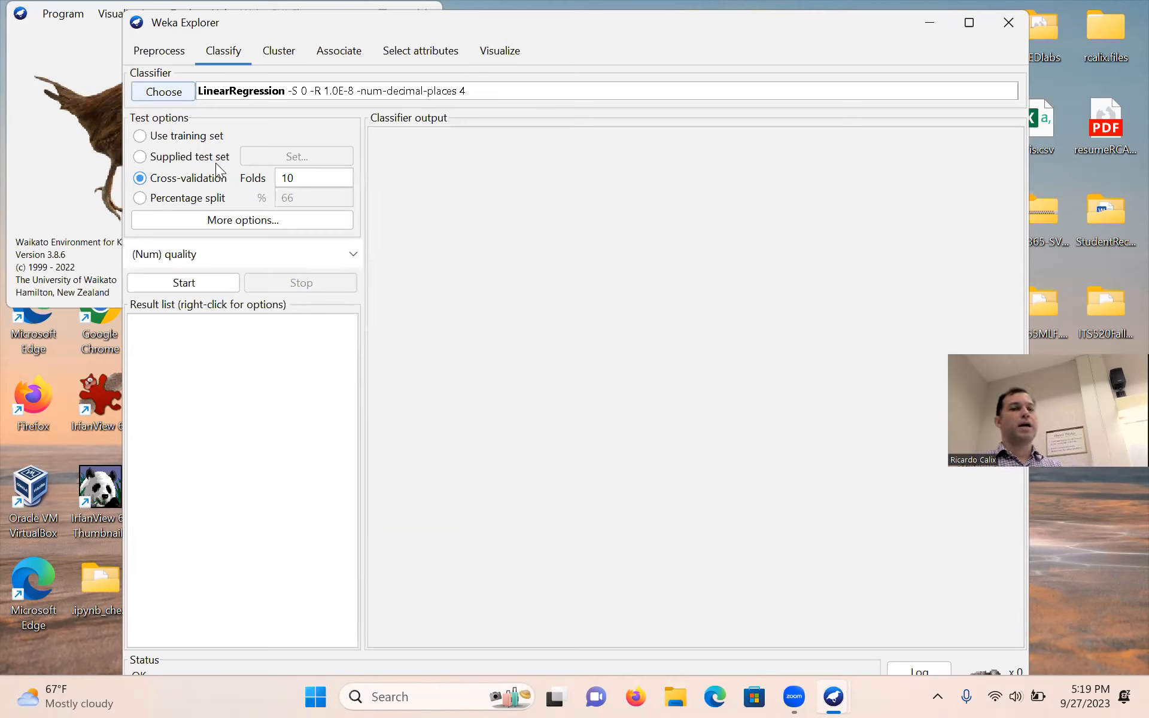
{"action": "left_click", "coordinate": [176, 93]}
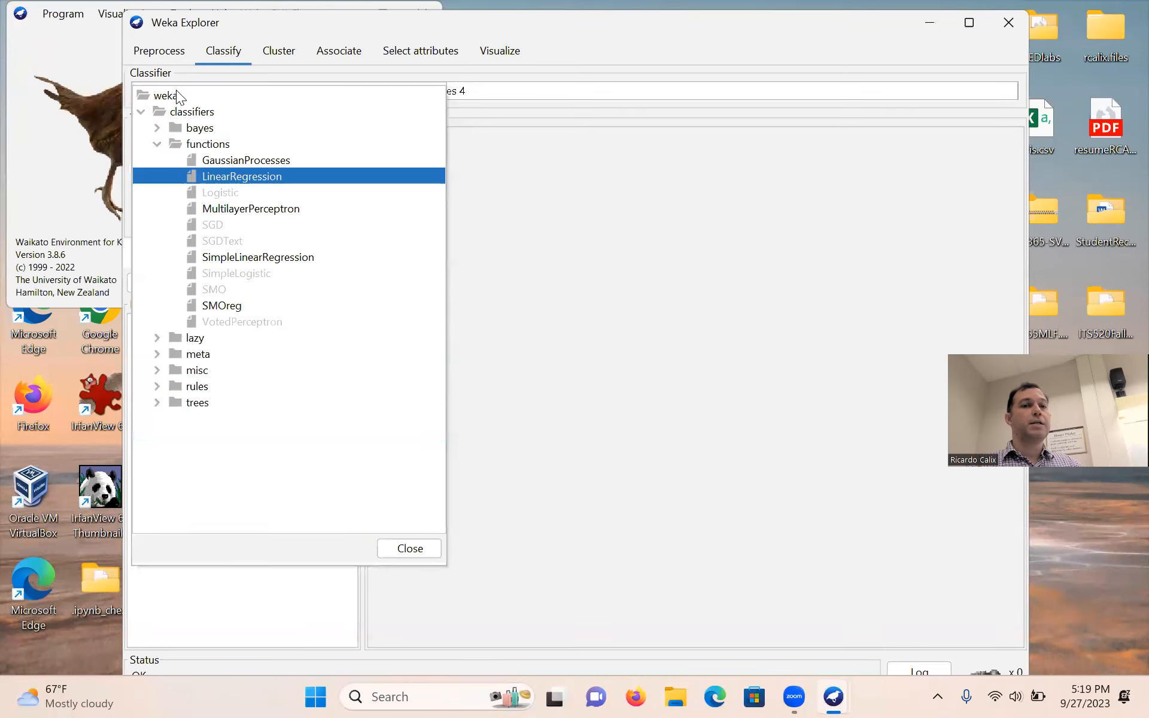
{"action": "left_click", "coordinate": [225, 176]}
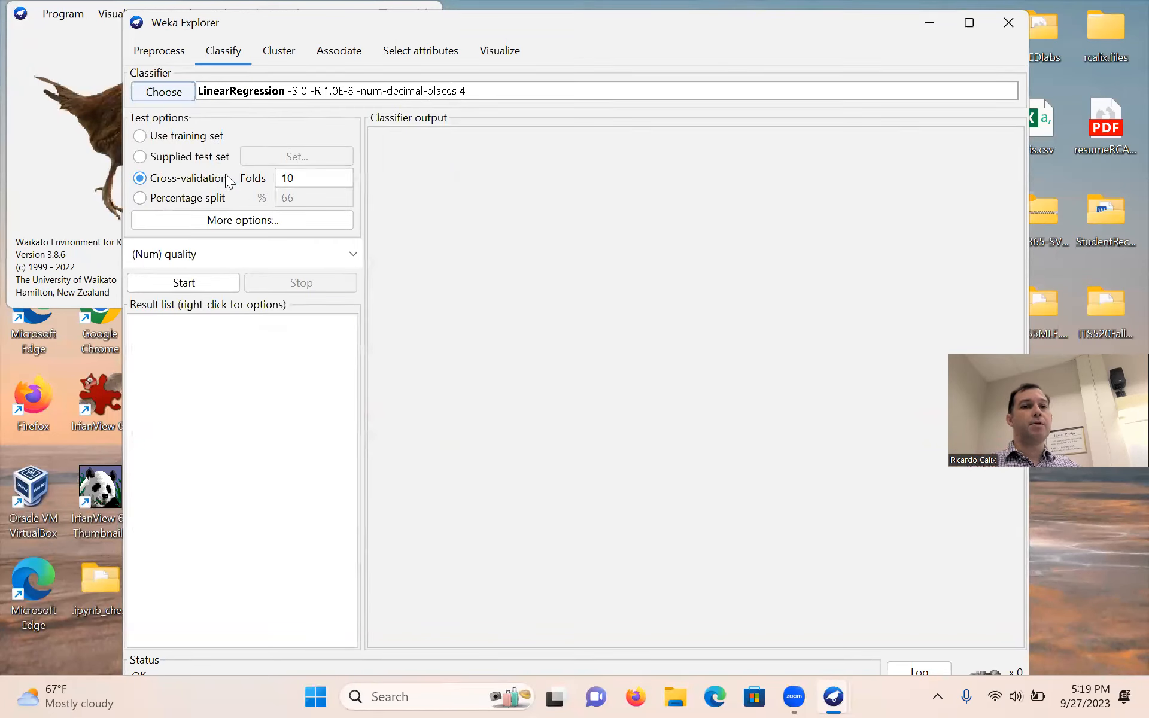
{"action": "left_click", "coordinate": [214, 282]}
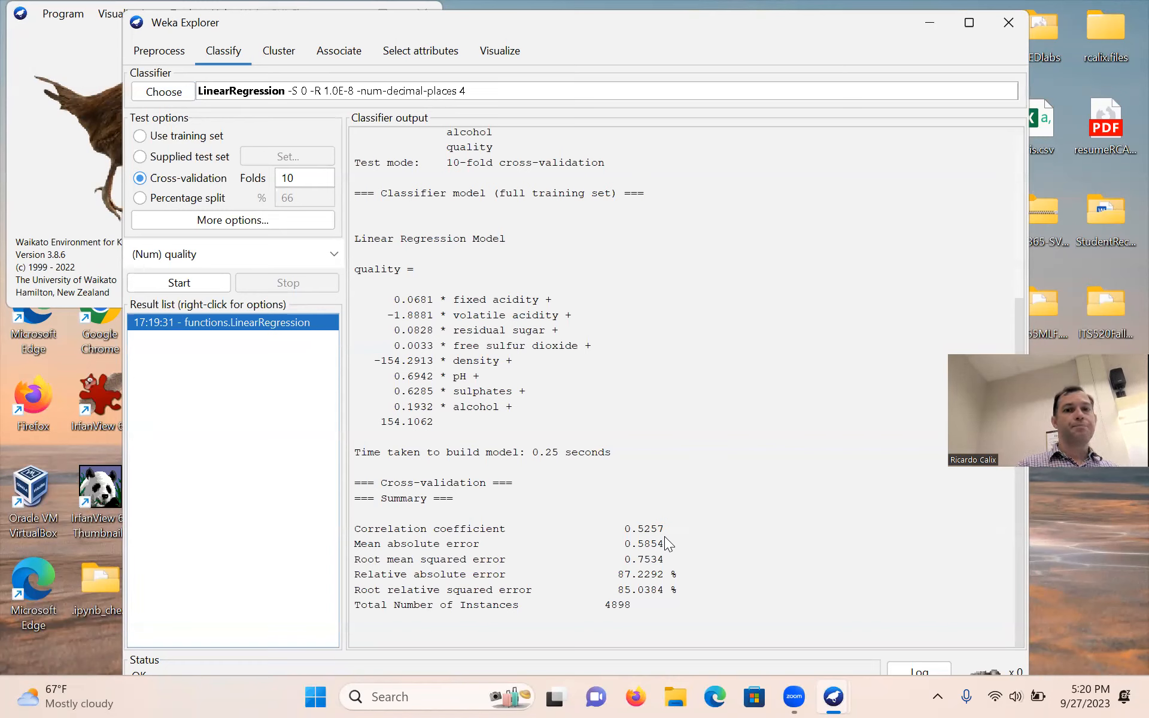
Switch the classifier to MultilayerPerceptron and run it with its default parameters
{"action": "left_click", "coordinate": [164, 96]}
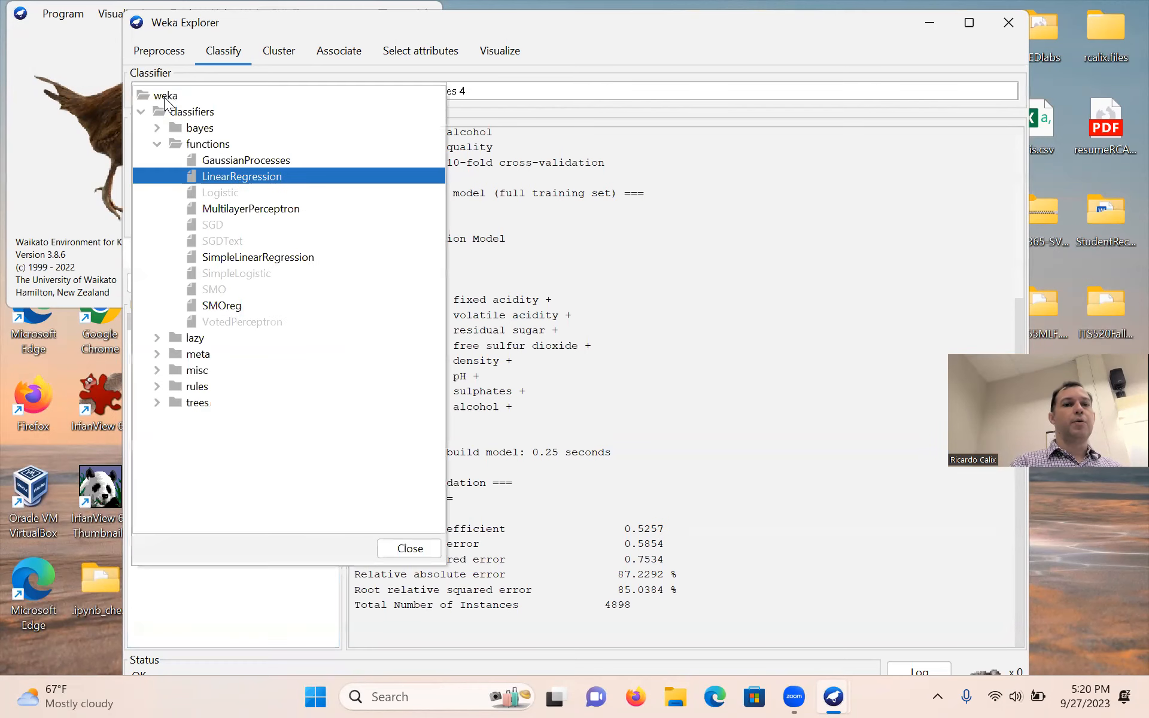
{"action": "left_click", "coordinate": [225, 209]}
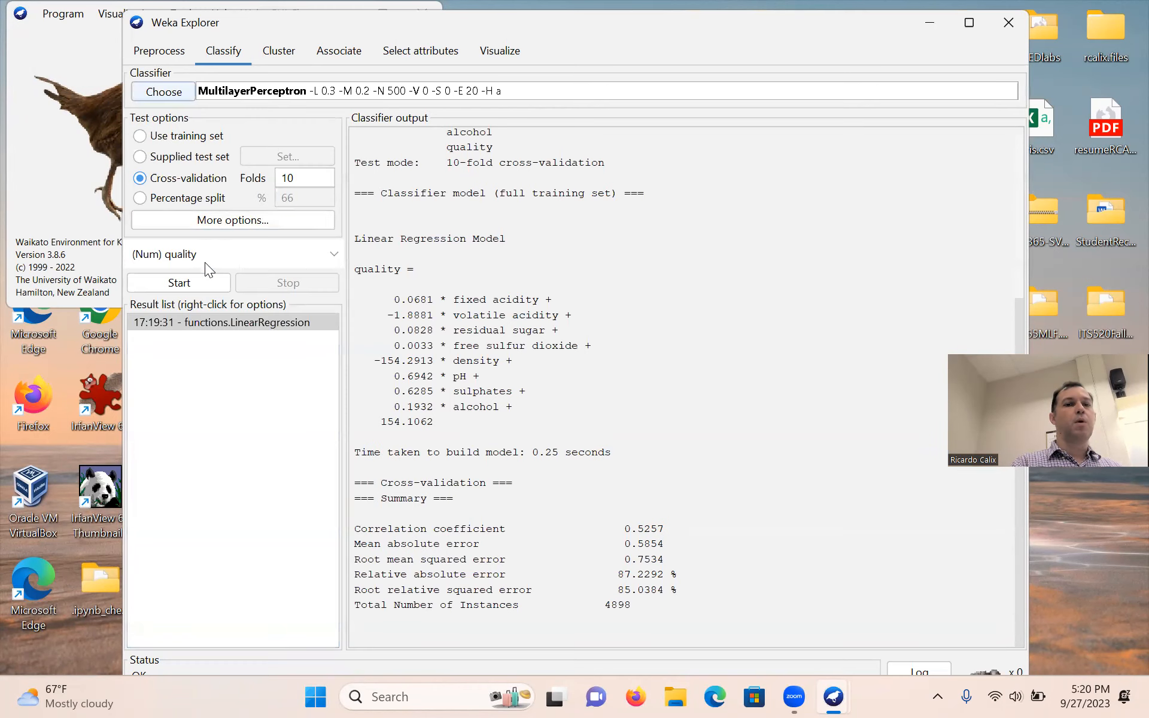
{"action": "left_click", "coordinate": [205, 286]}
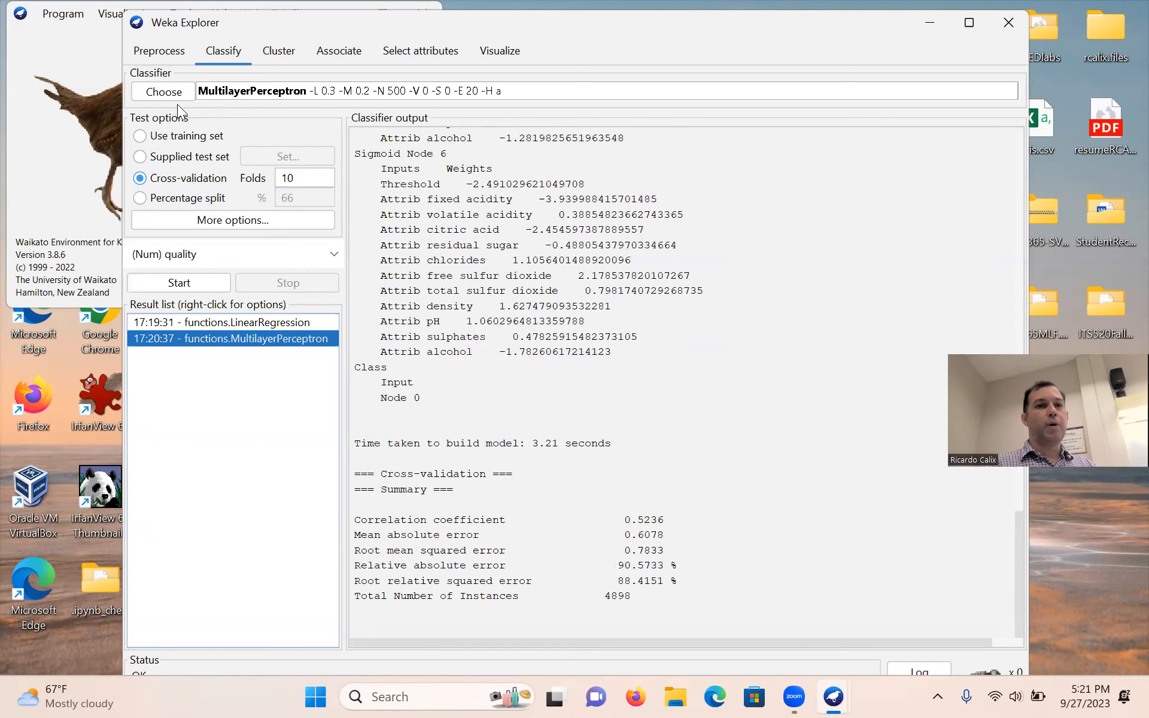
Switch the classifier to SMOreg and run it with its default parameters
{"action": "left_click", "coordinate": [161, 93]}
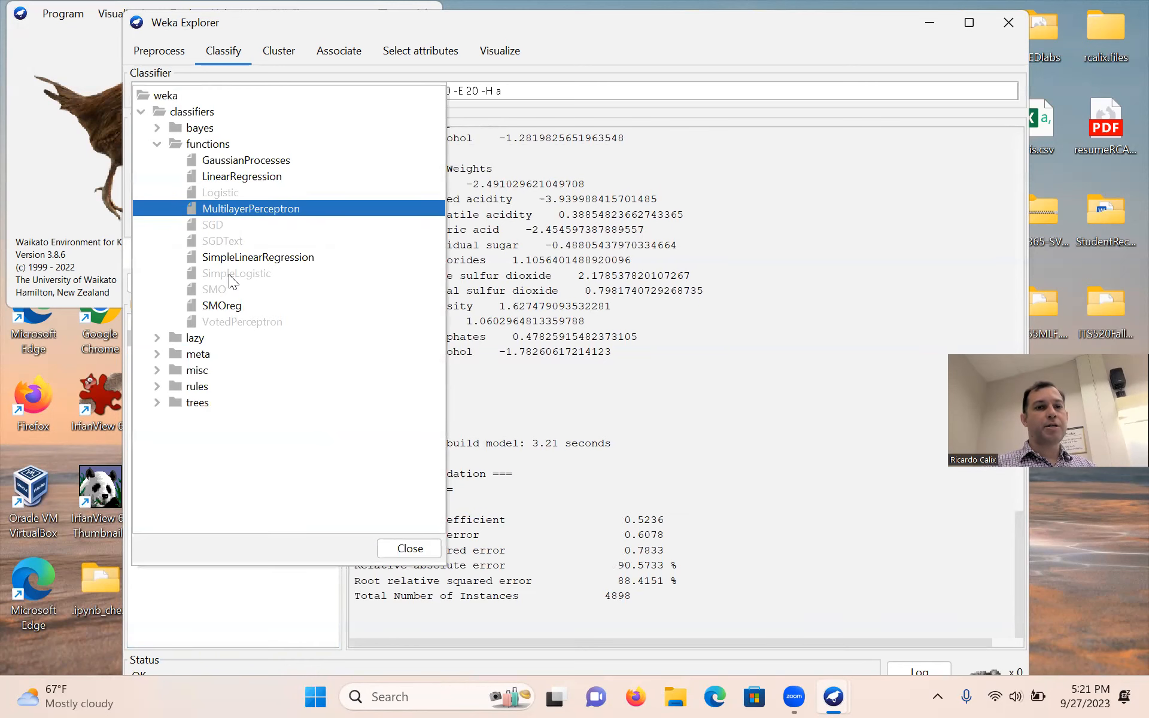
{"action": "left_click", "coordinate": [227, 307]}
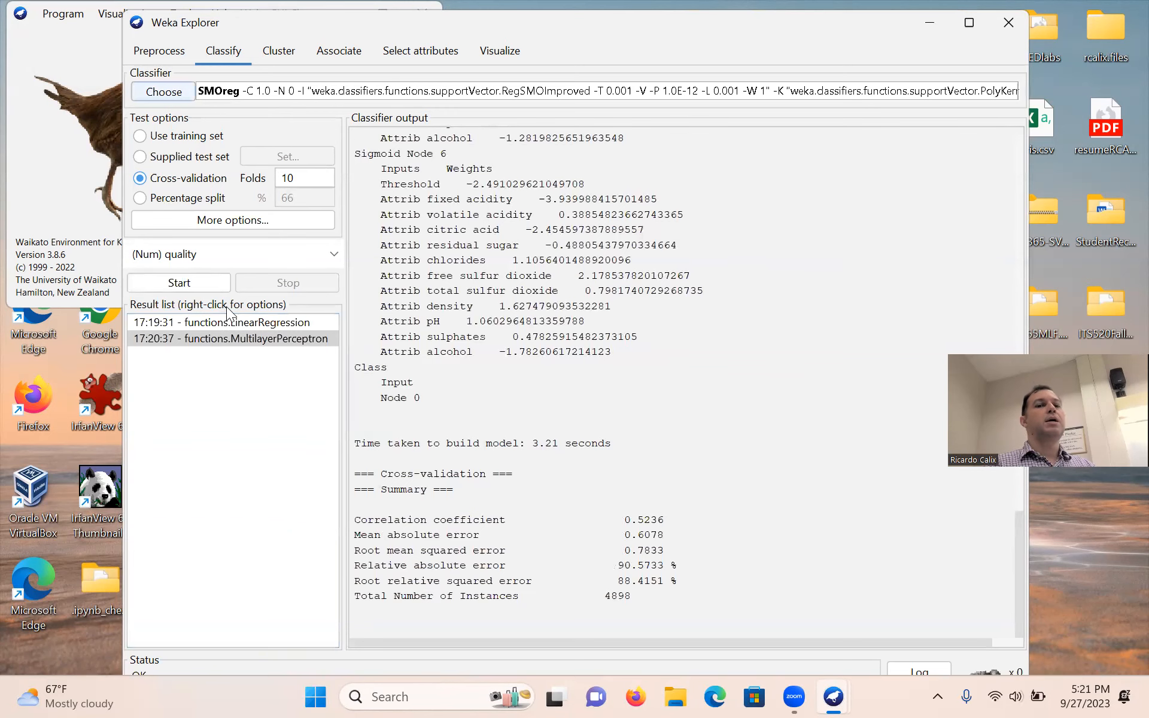
{"action": "left_click", "coordinate": [195, 285]}
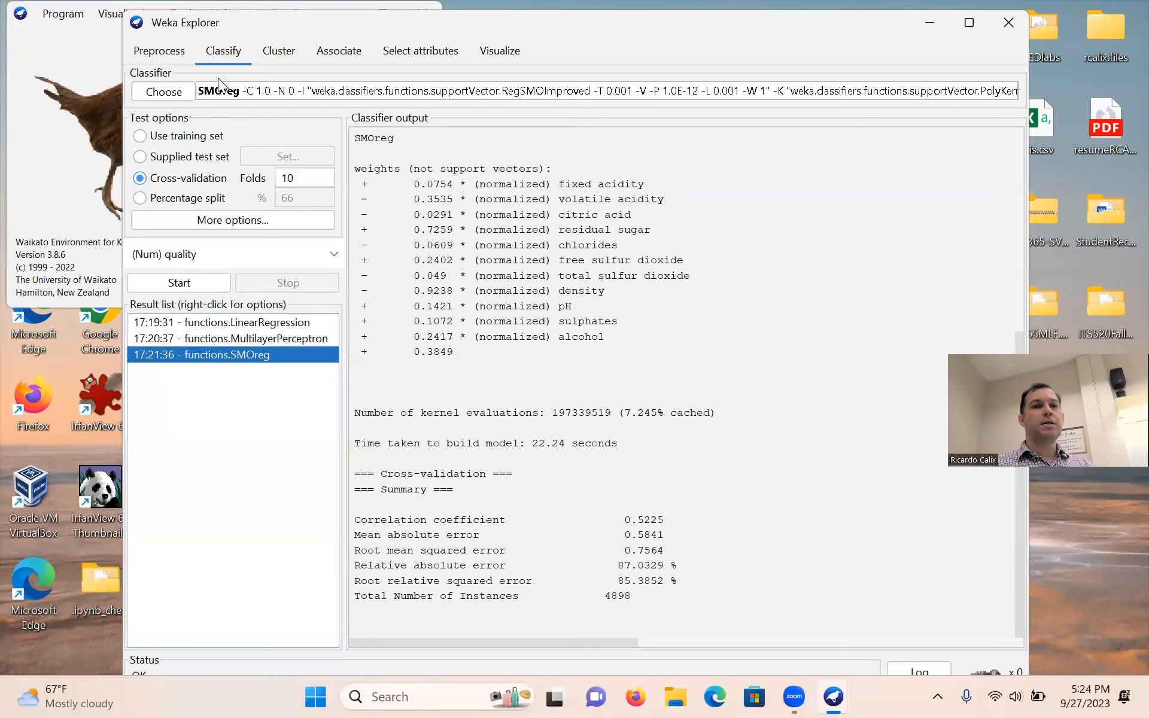
Choose the DecisionStump tree as the classifier and run it on the wine data
{"action": "left_click", "coordinate": [180, 91]}
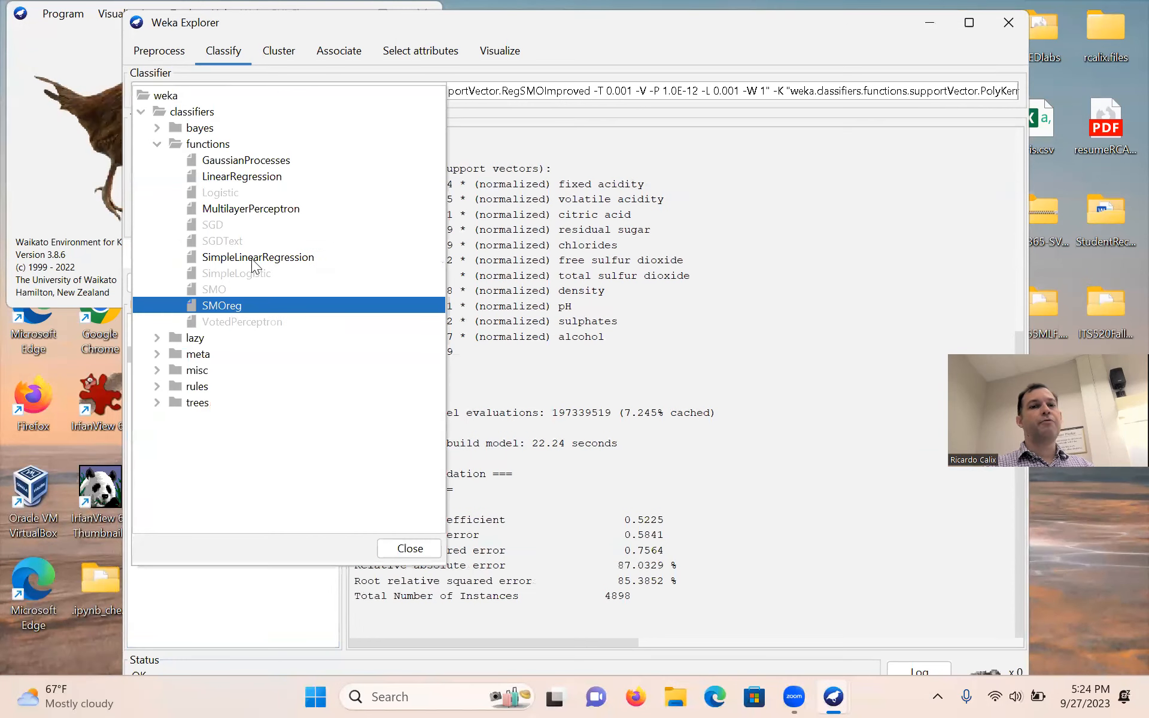
{"action": "mouse_move", "coordinate": [252, 260]}
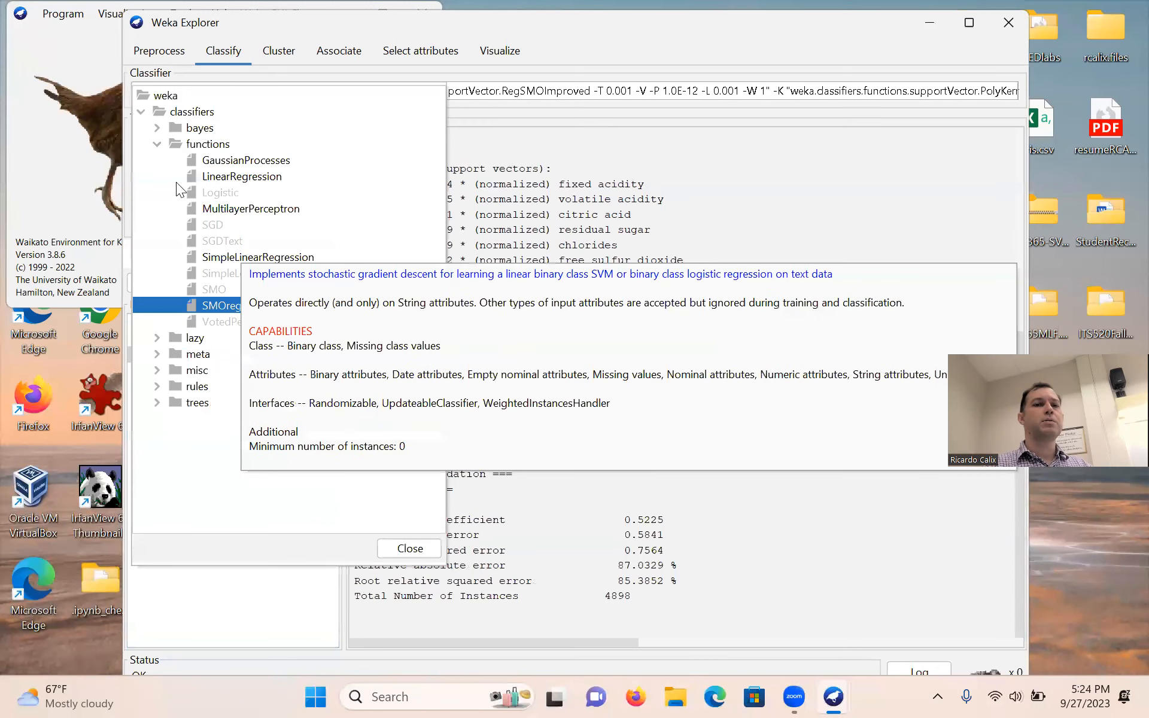
{"action": "left_click", "coordinate": [158, 142]}
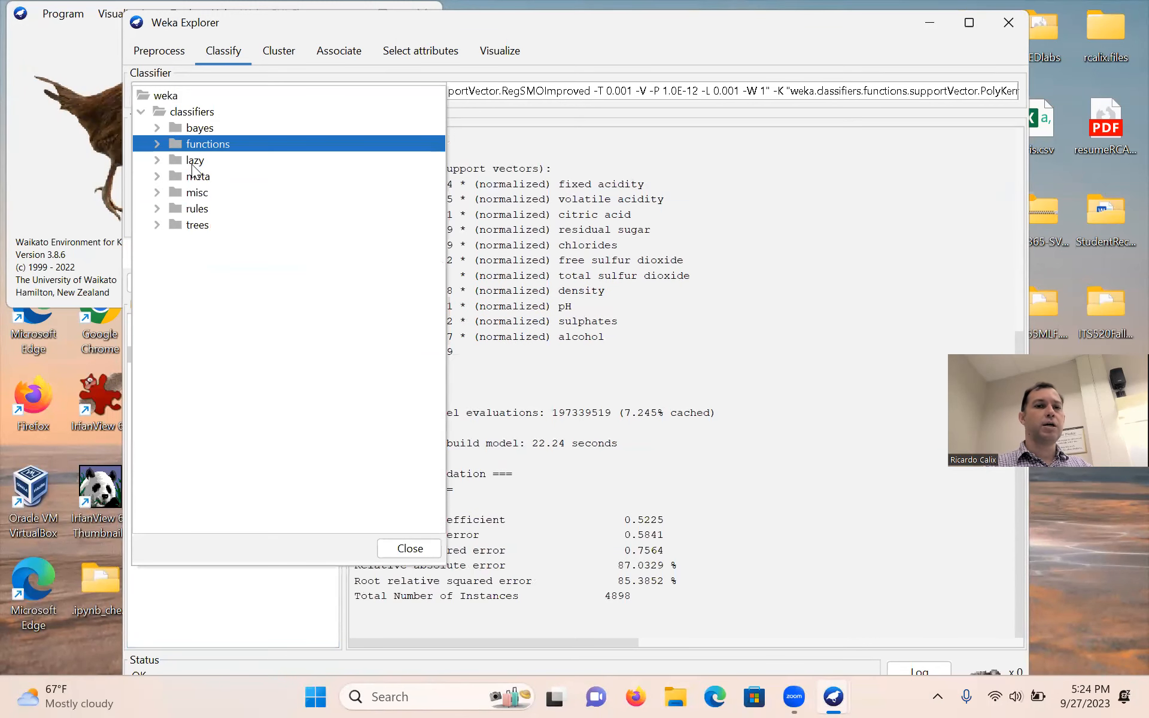
{"action": "left_click", "coordinate": [153, 225]}
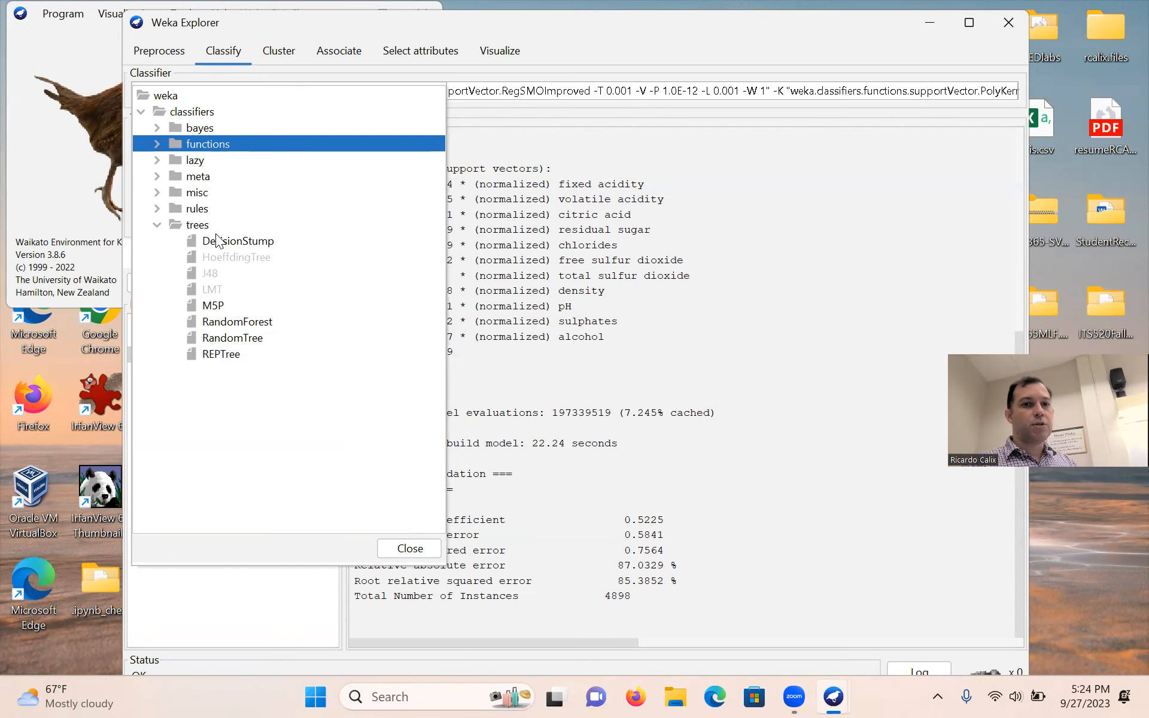
{"action": "mouse_move", "coordinate": [226, 242]}
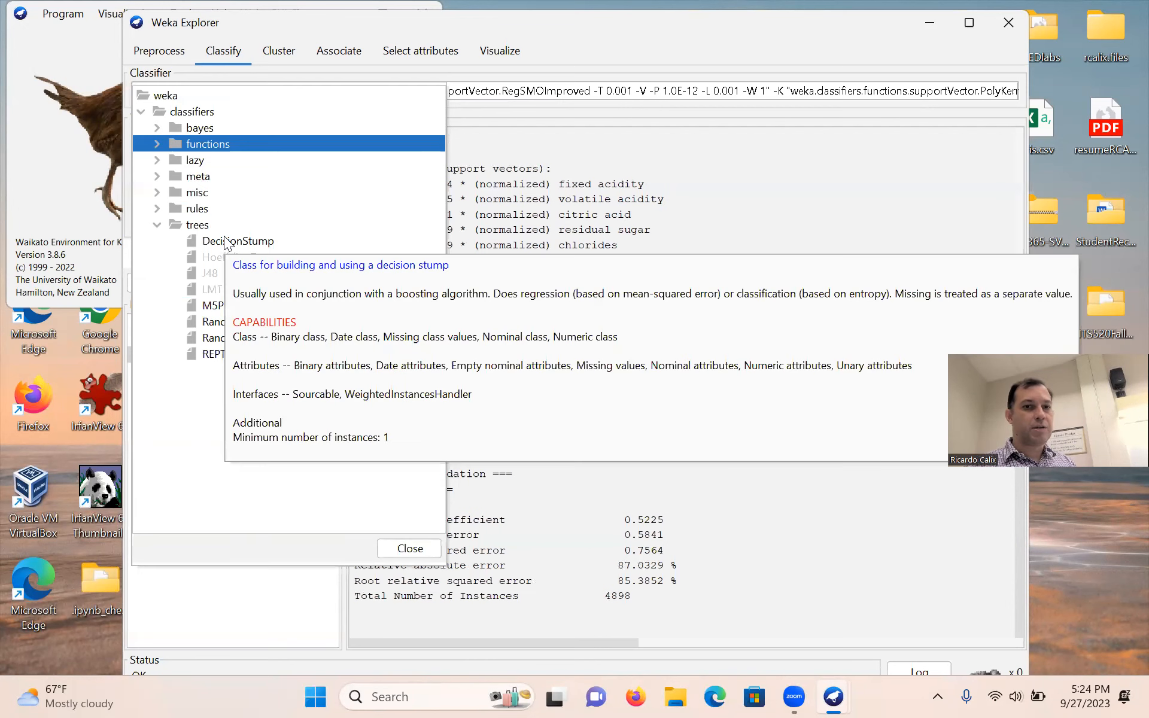
{"action": "left_click", "coordinate": [225, 242]}
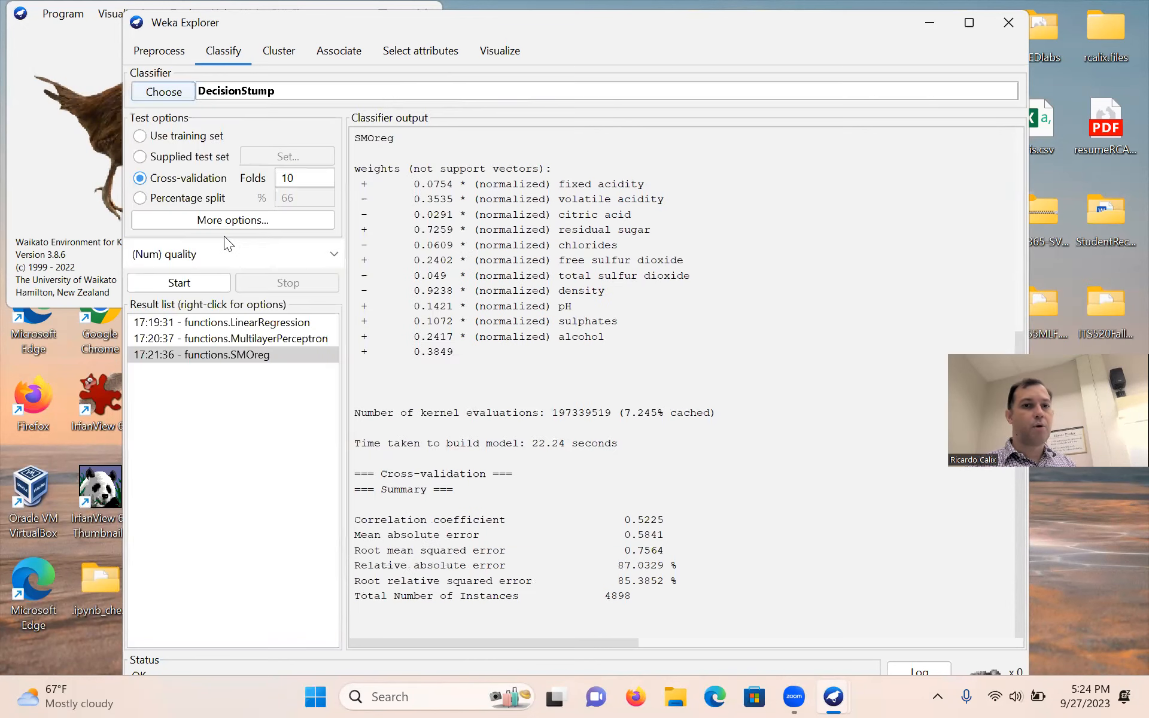
{"action": "left_click", "coordinate": [199, 283]}
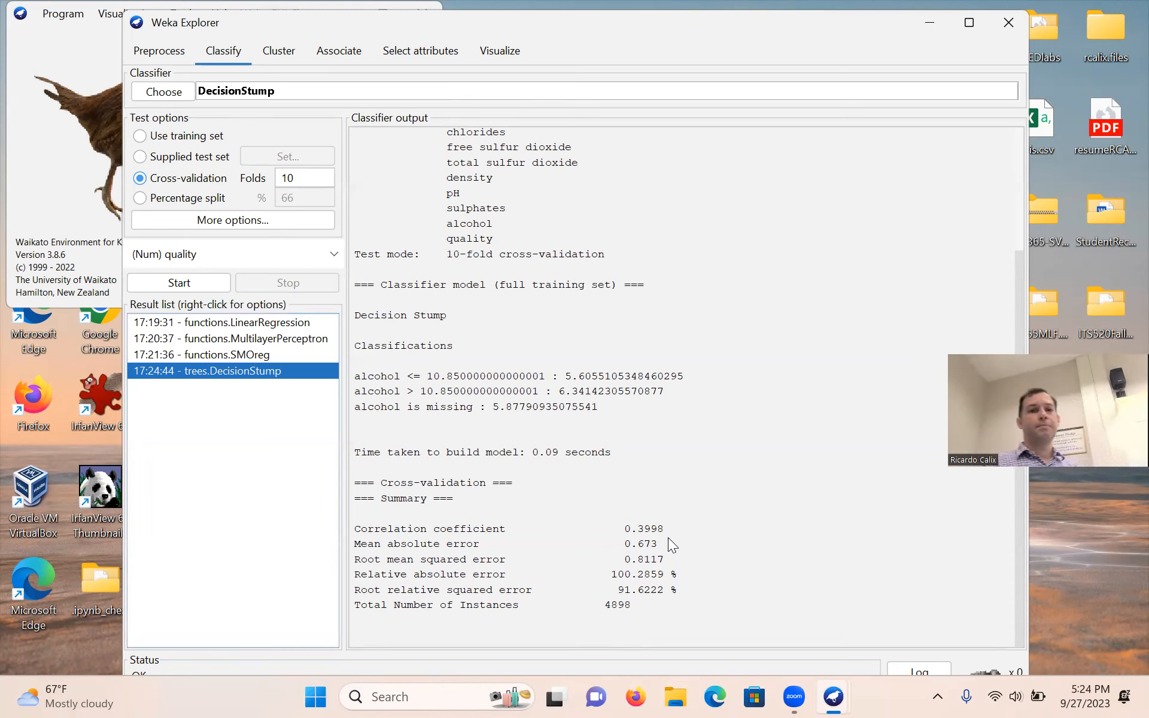
Switch the classifier to the M5P tree and run it on the wine data with its default parameters
{"action": "left_click", "coordinate": [177, 86]}
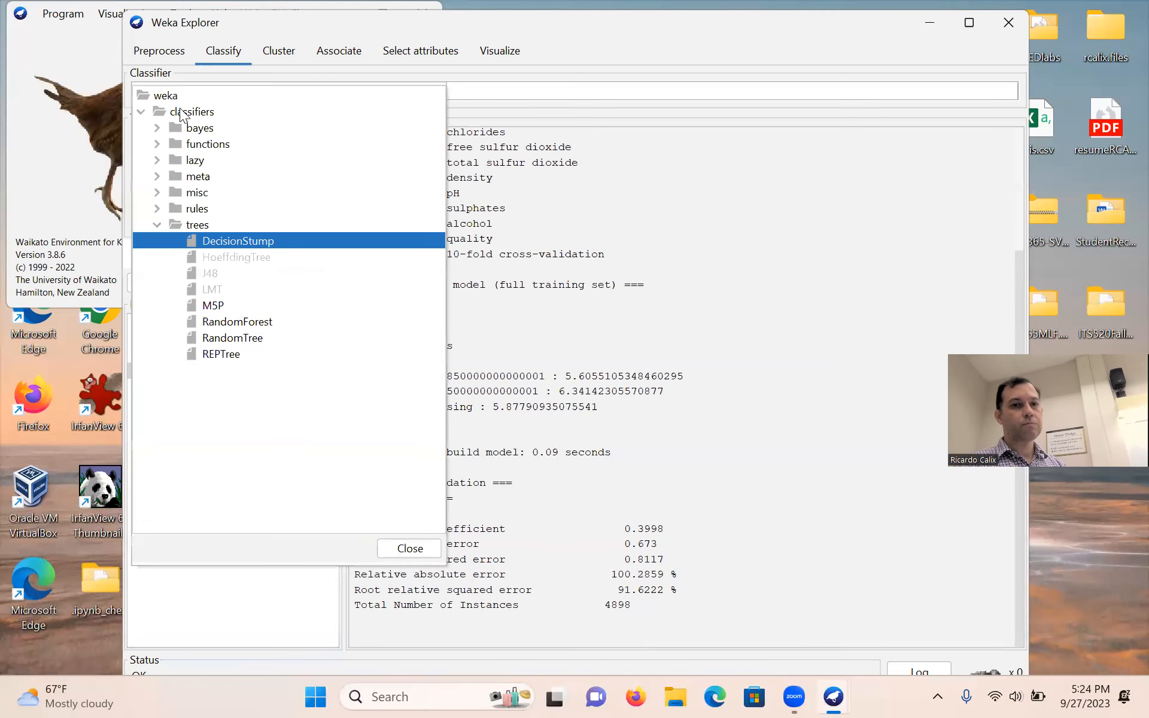
{"action": "left_click", "coordinate": [213, 305]}
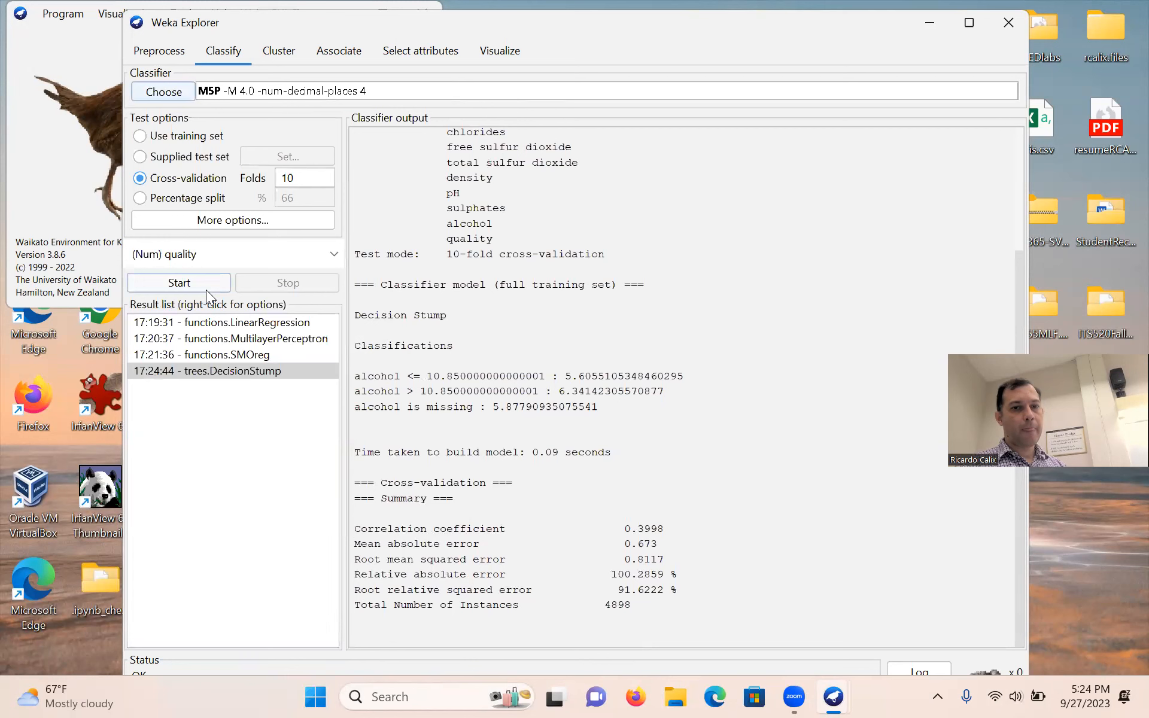
{"action": "left_click", "coordinate": [206, 290]}
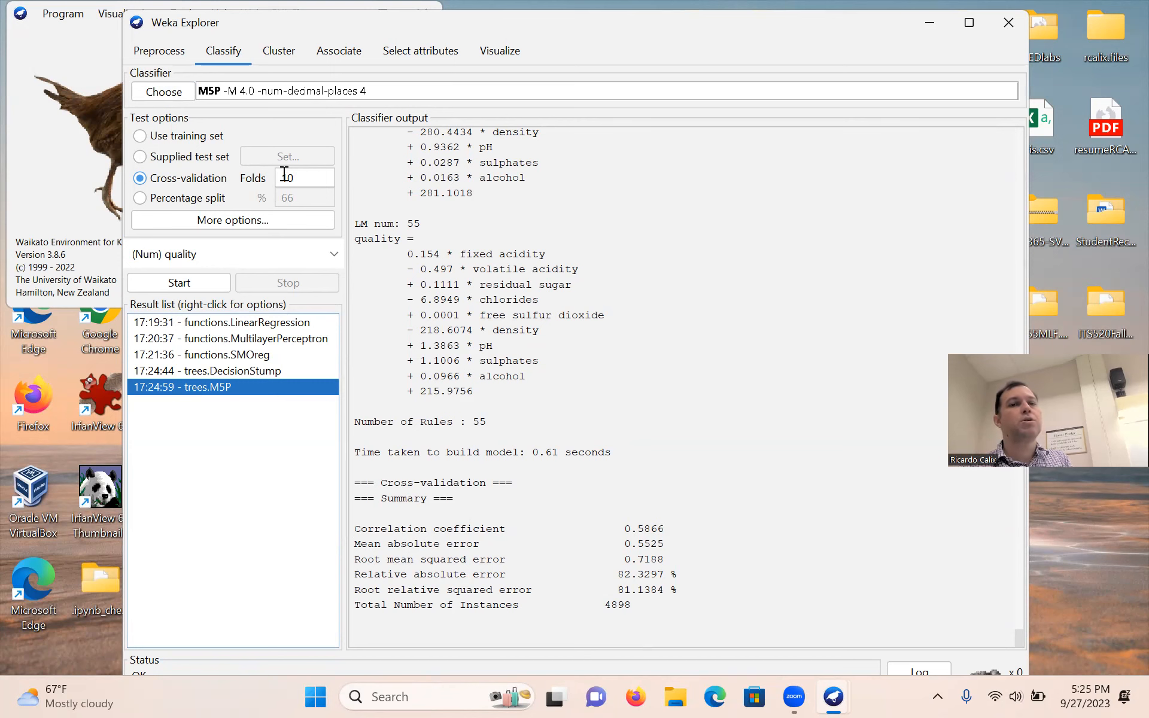
Switch the classifier to RandomTree and run it with its default parameters
{"action": "left_click", "coordinate": [184, 89]}
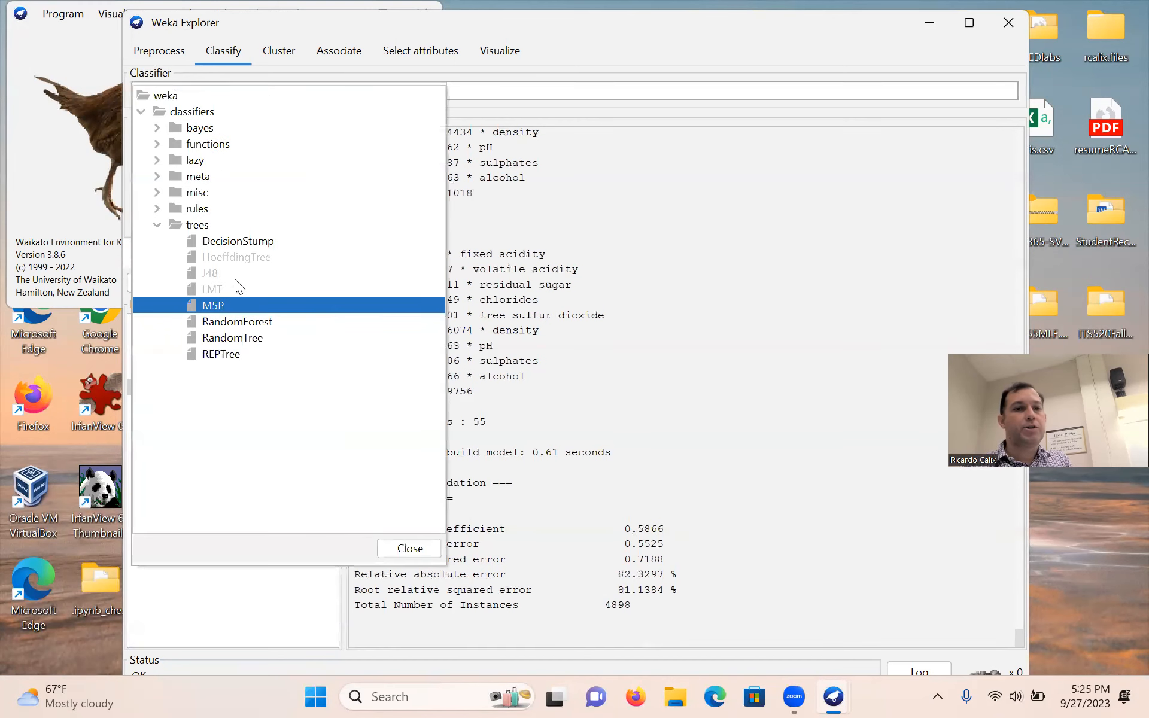
{"action": "mouse_move", "coordinate": [227, 342]}
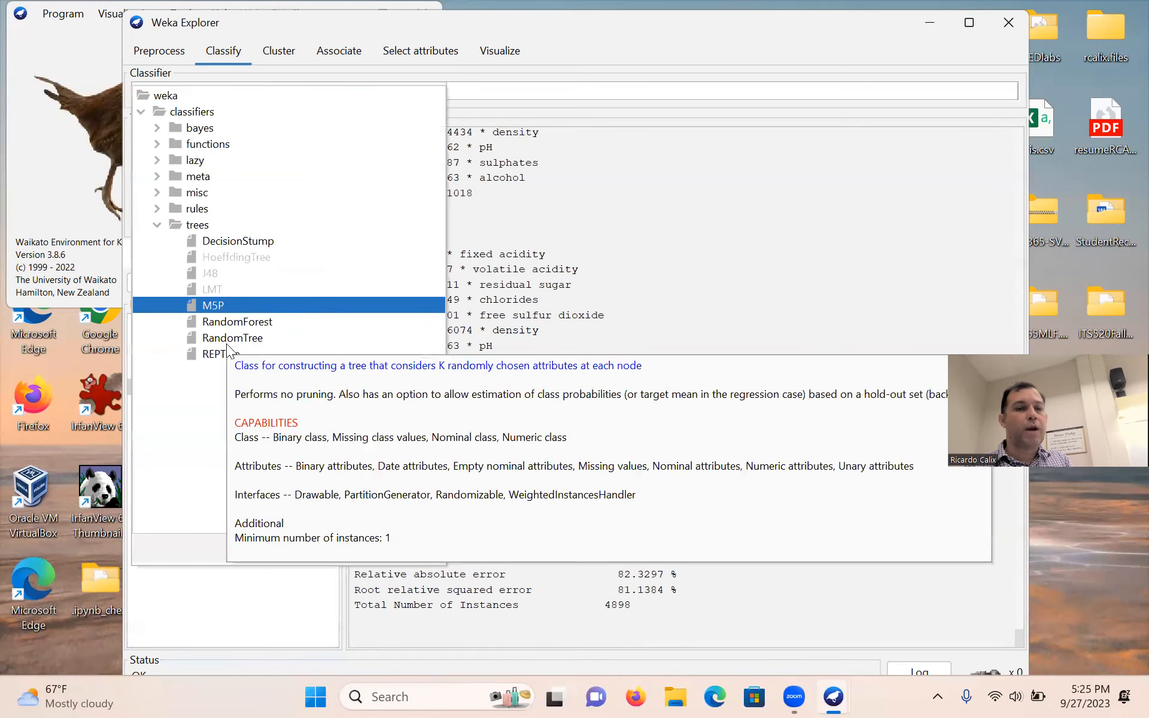
{"action": "left_click", "coordinate": [221, 337]}
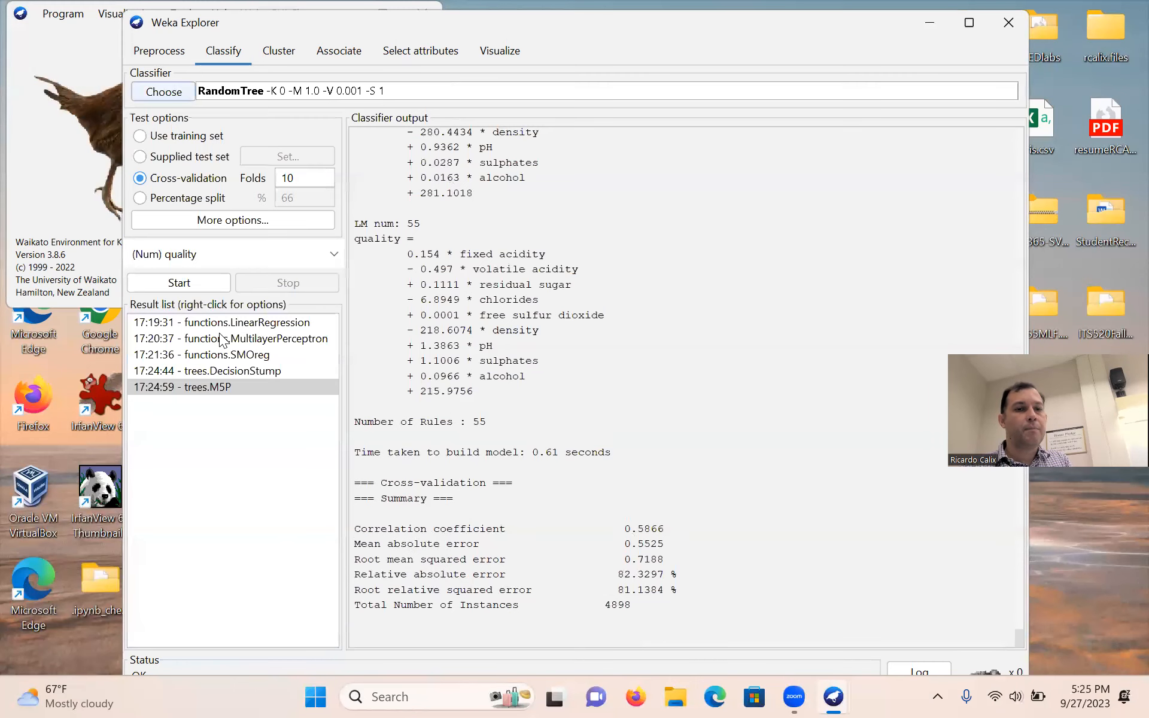
{"action": "left_click", "coordinate": [193, 278]}
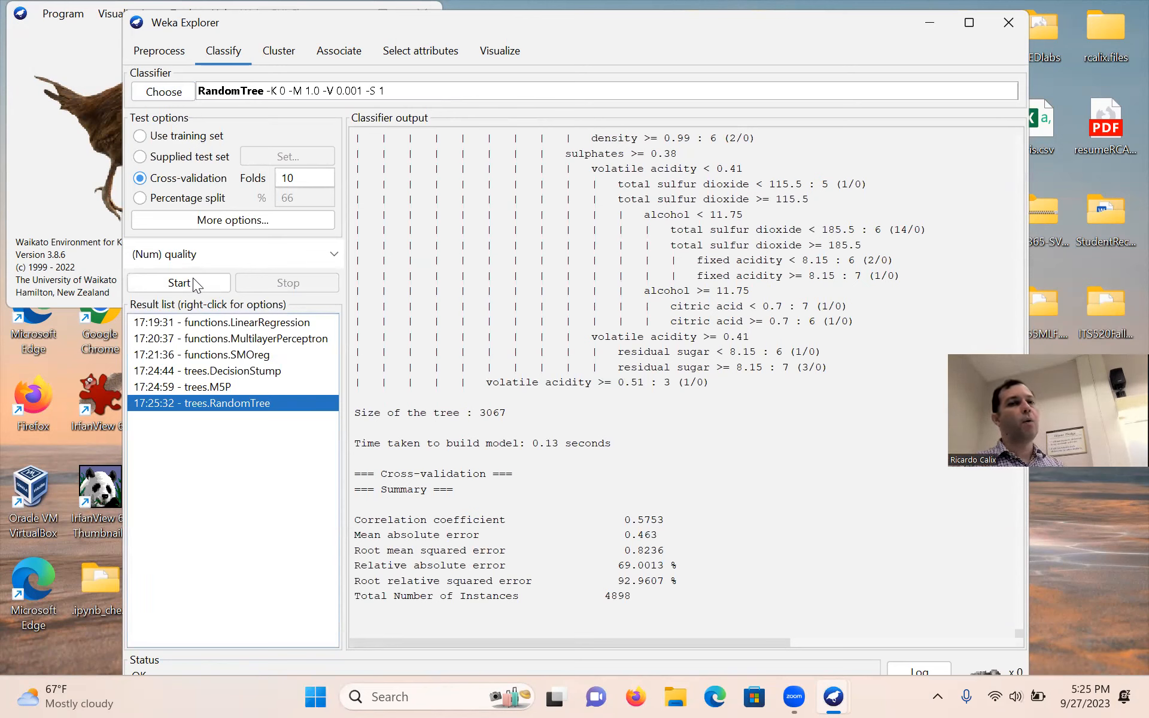
Switch the classifier to RandomForest and run it with its default parameters
{"action": "left_click", "coordinate": [184, 93]}
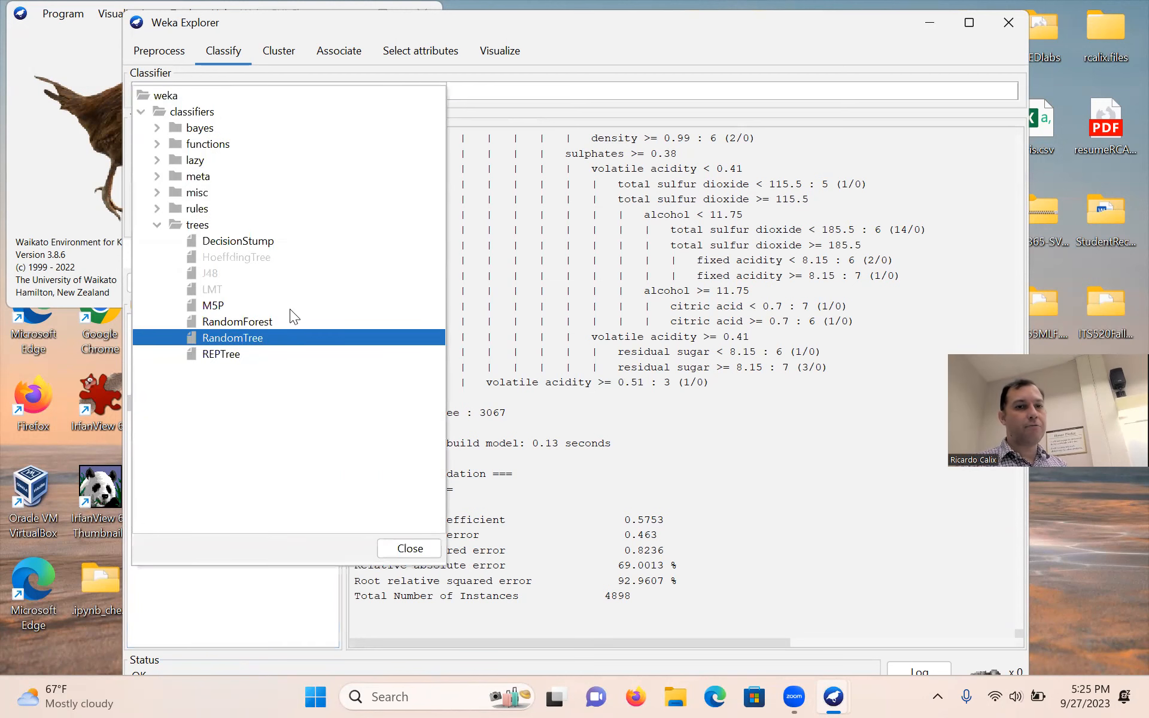
{"action": "left_click", "coordinate": [239, 321]}
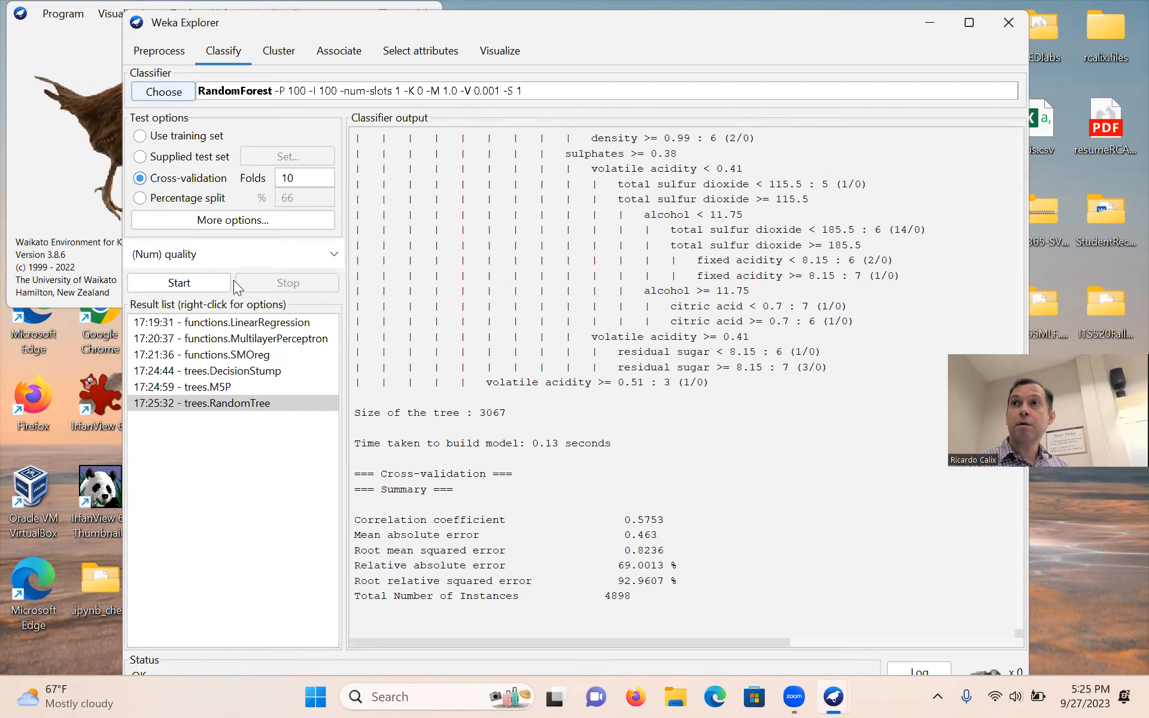
{"action": "left_click", "coordinate": [214, 284]}
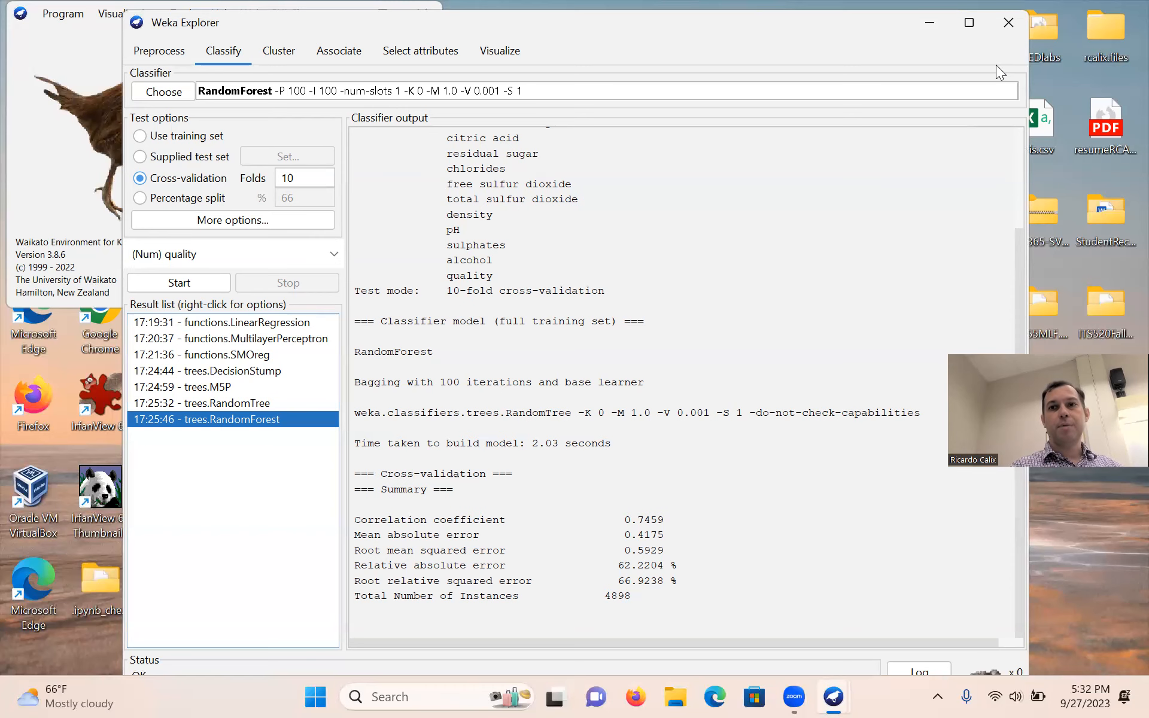
Close the Explorer window and the Weka GUI Chooser, confirming both closures
{"action": "left_click", "coordinate": [1012, 23]}
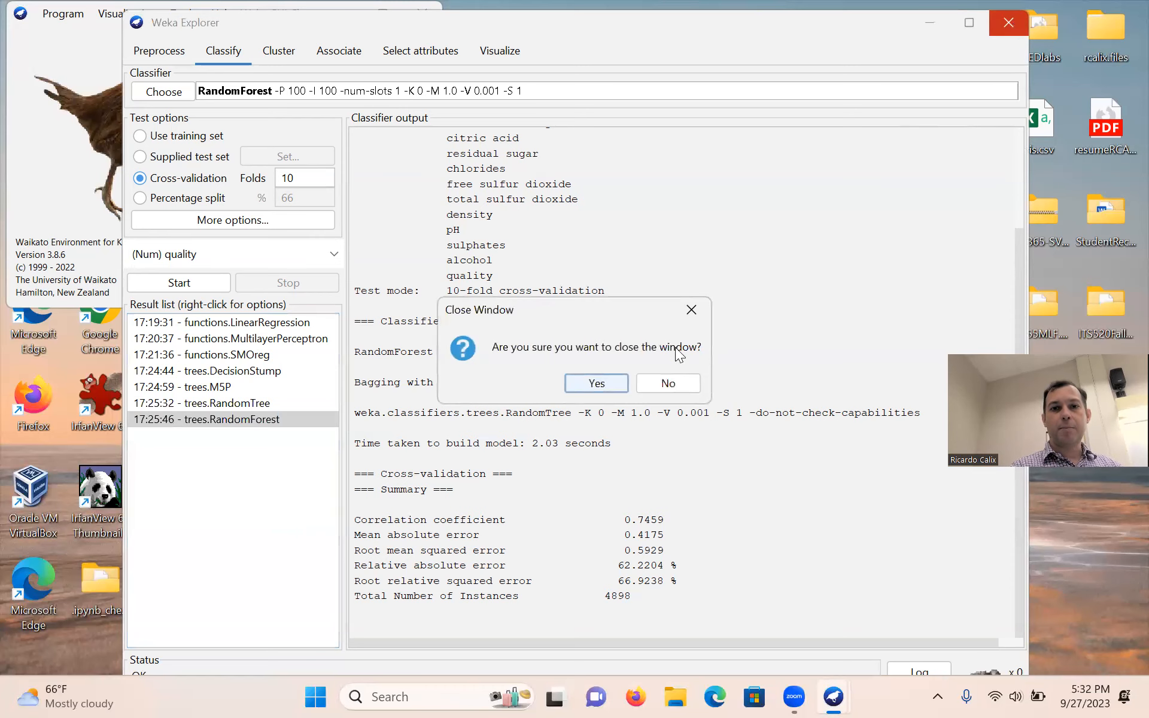
{"action": "left_click", "coordinate": [609, 383]}
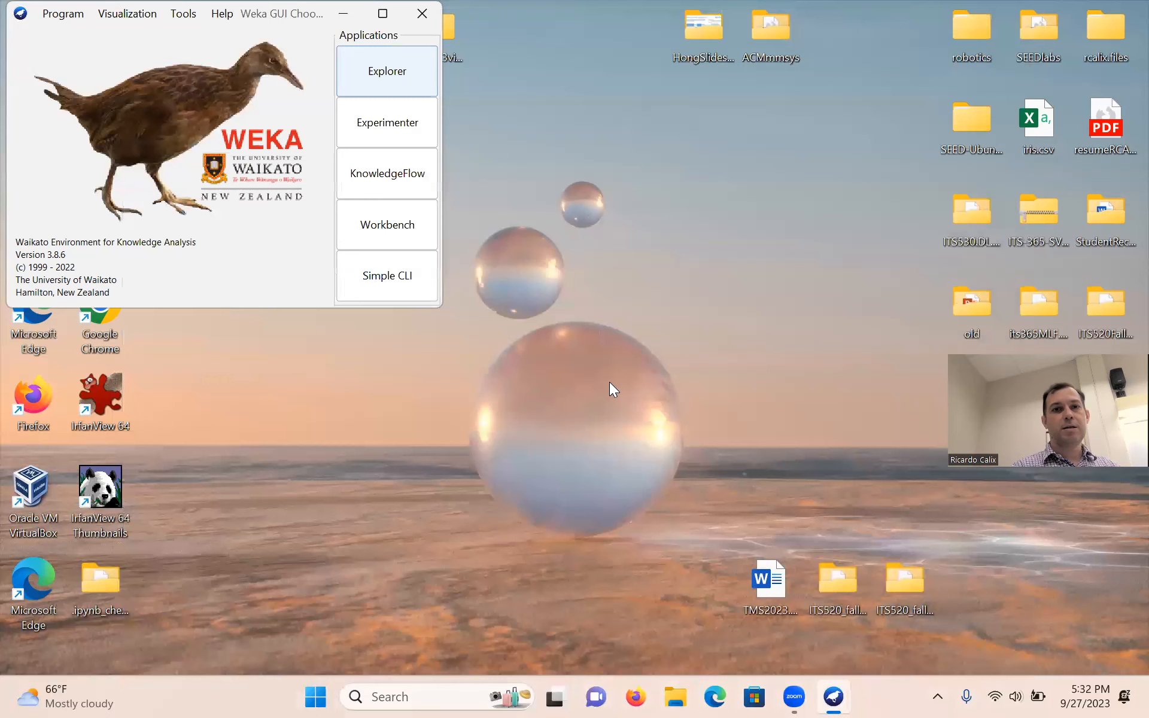
{"action": "left_click", "coordinate": [422, 23]}
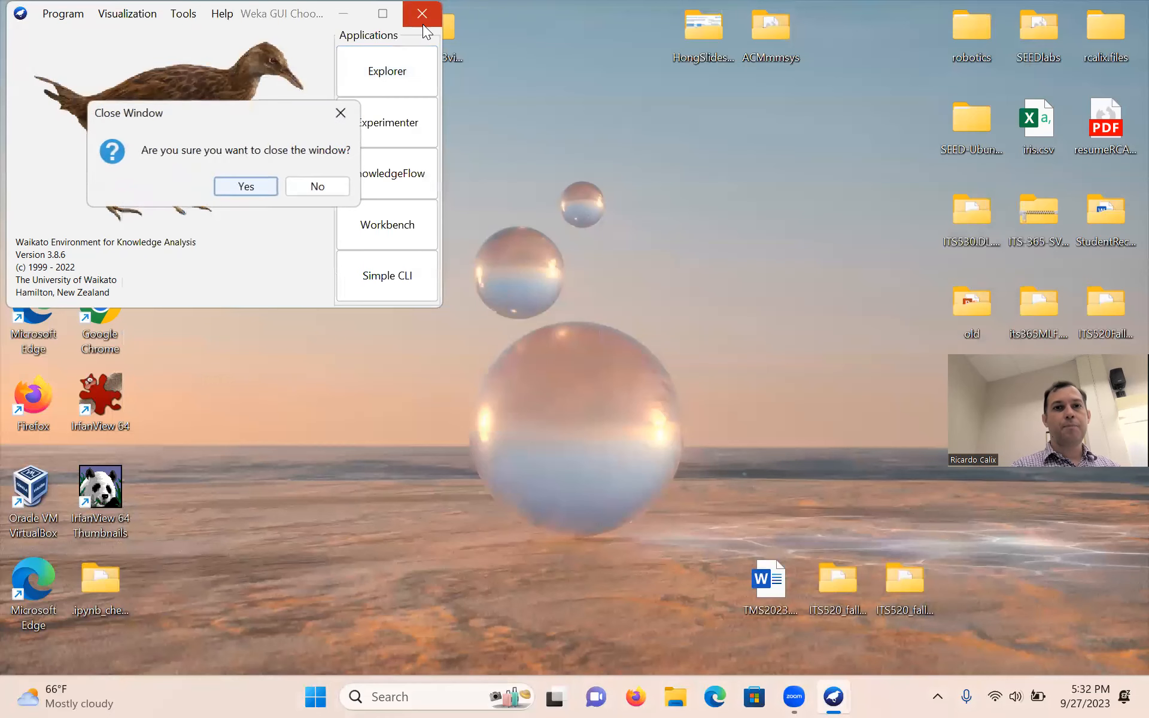
{"action": "left_click", "coordinate": [249, 181]}
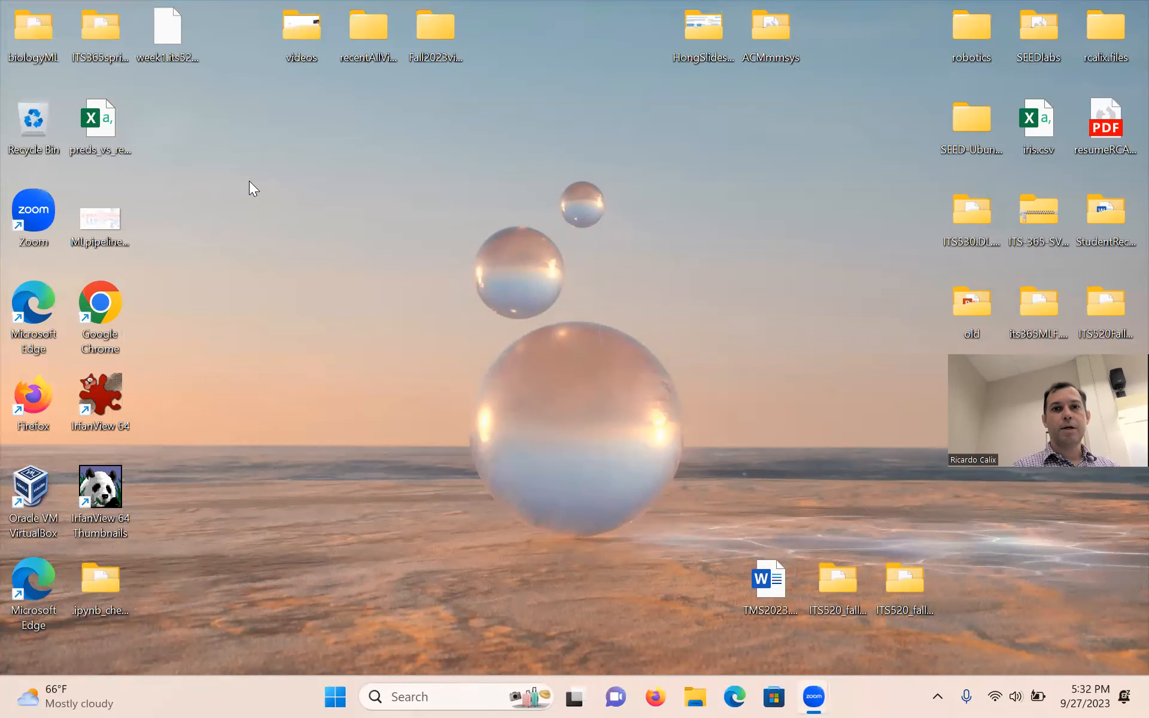